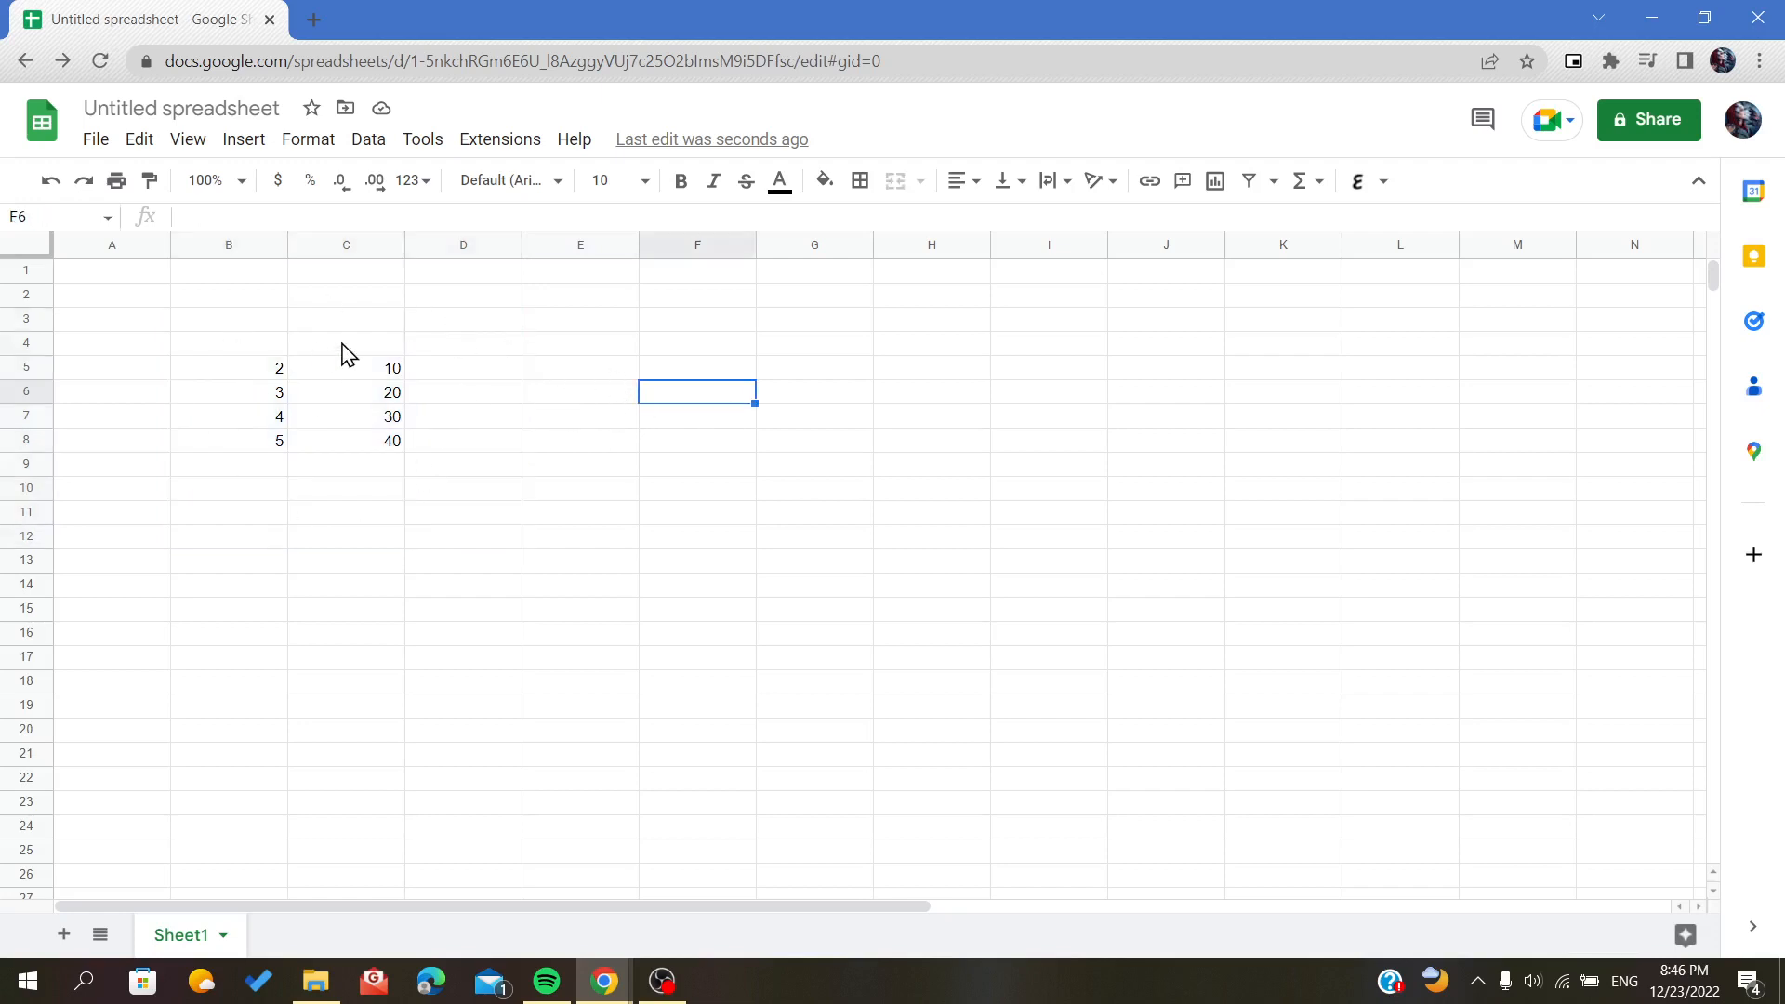
Enter a formula in E5 that multiplies B5 by C5 (=B5*C5).
left_click(610, 400)
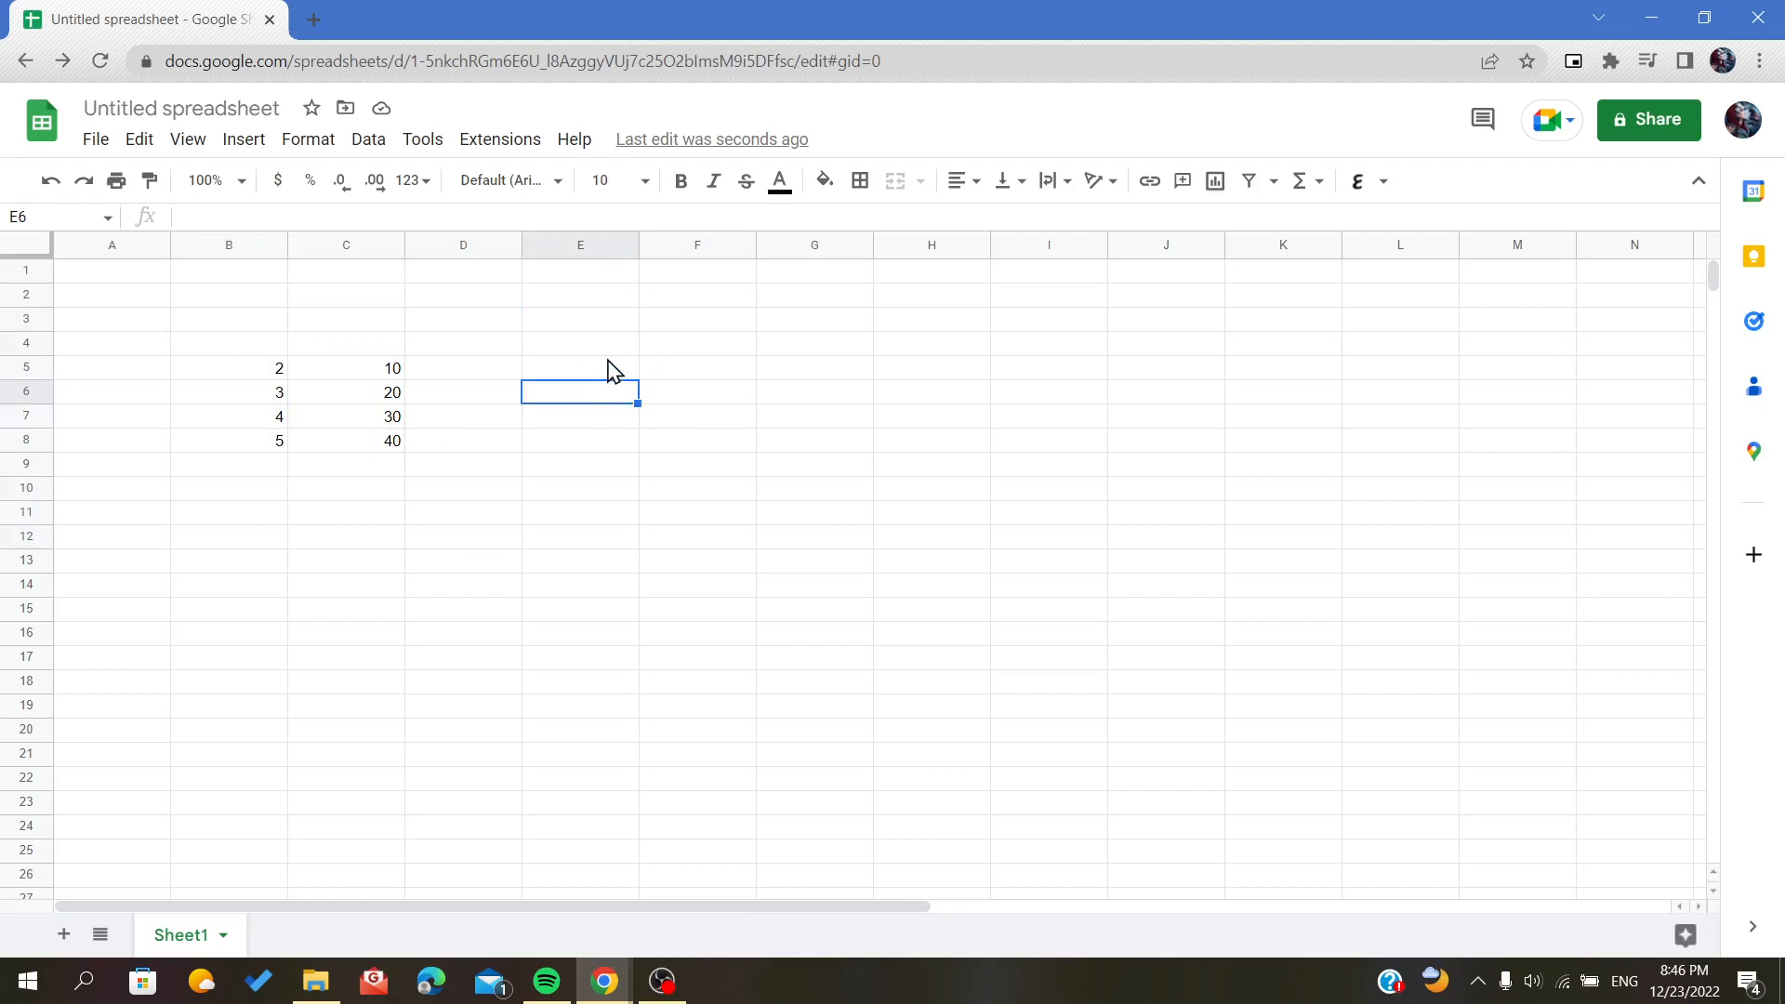
left_click(582, 352)
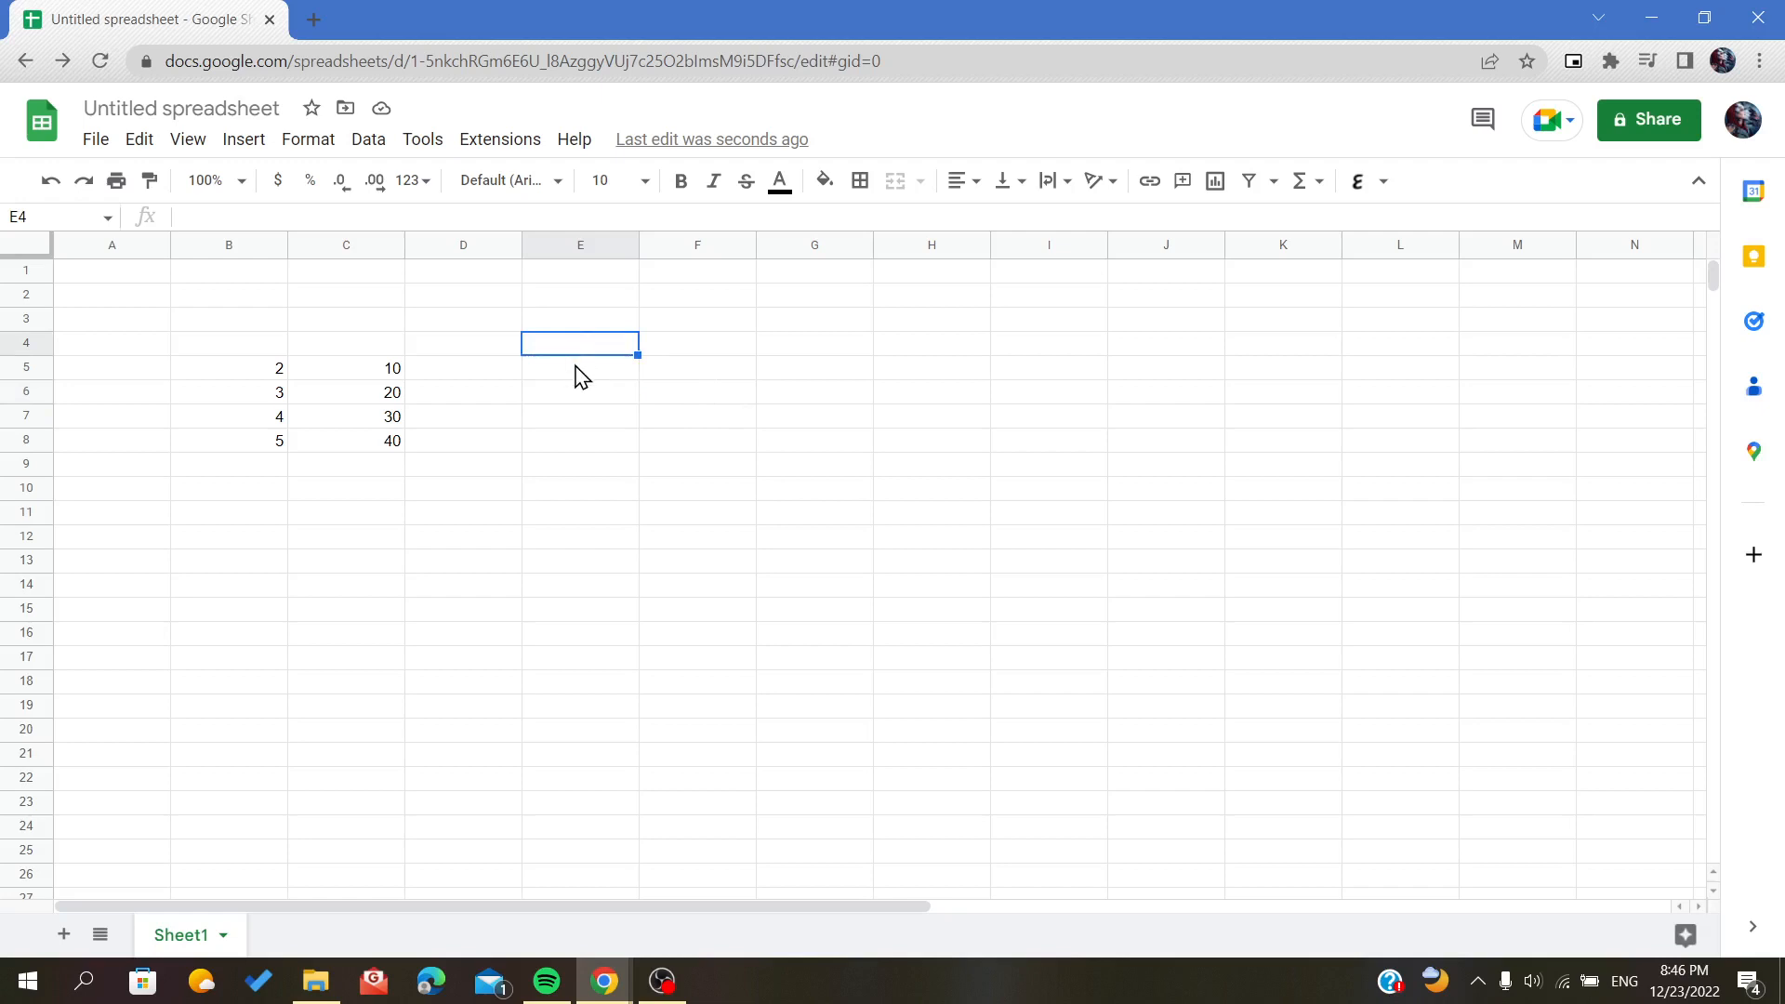
left_click(580, 372)
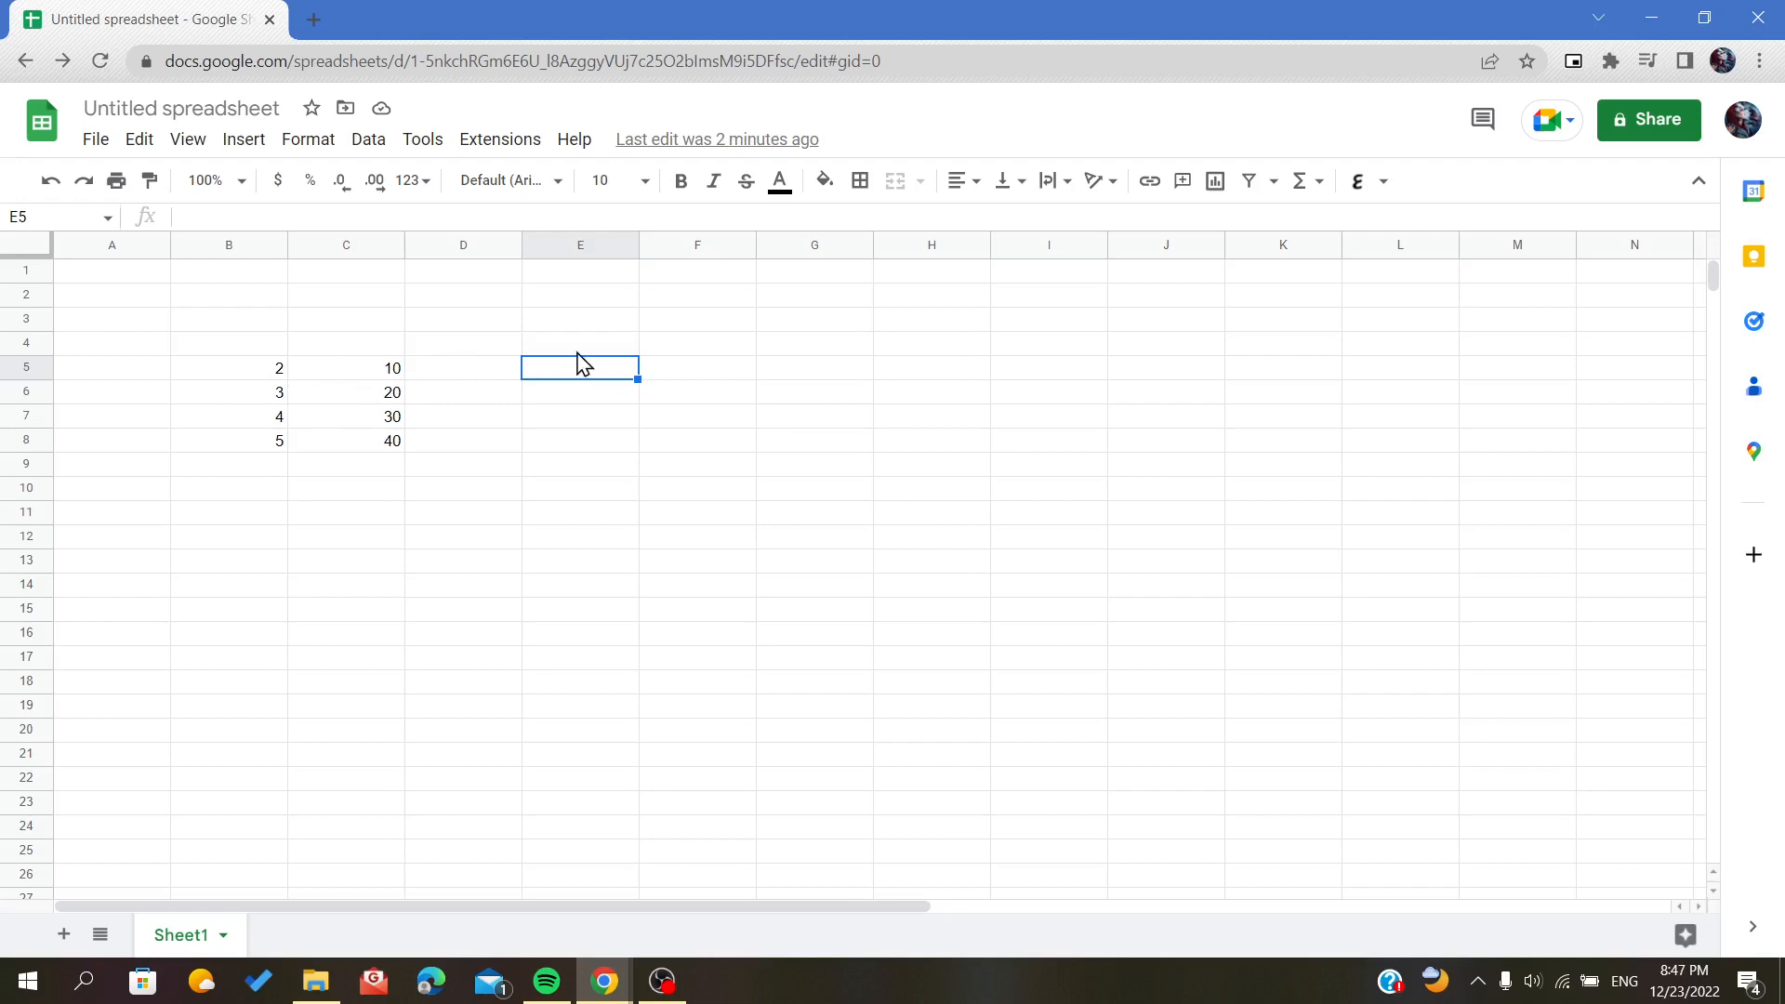
type("=")
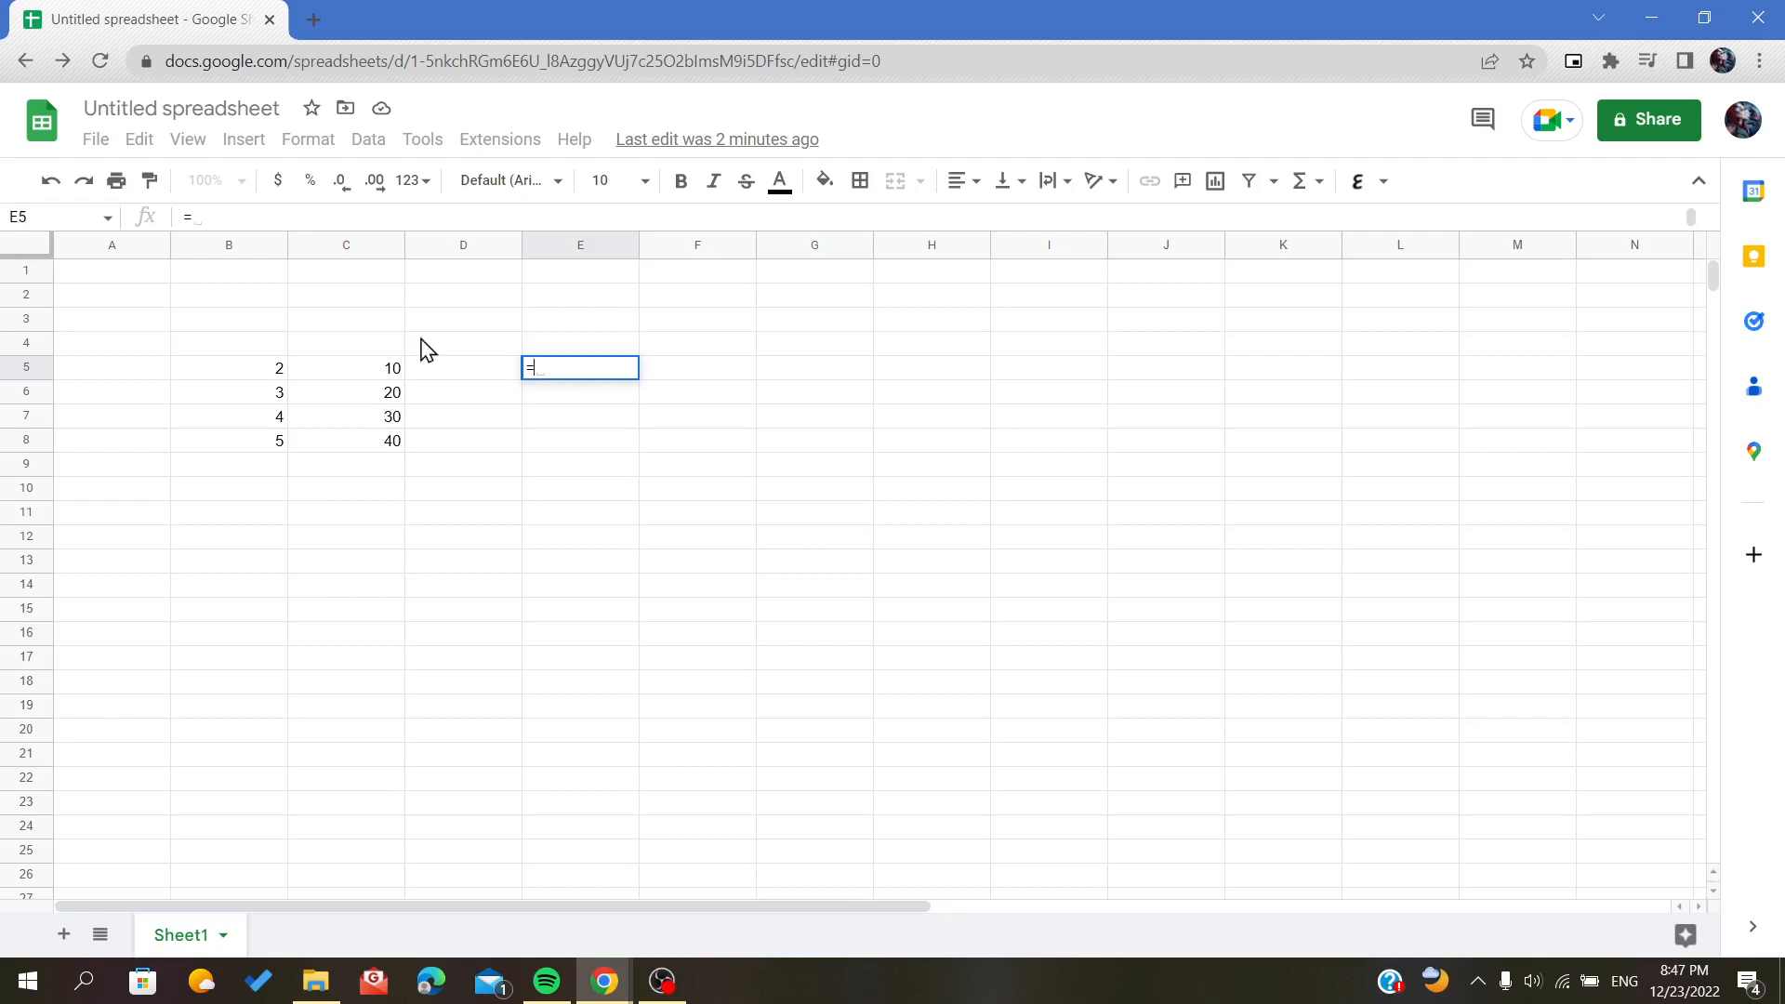
left_click(257, 373)
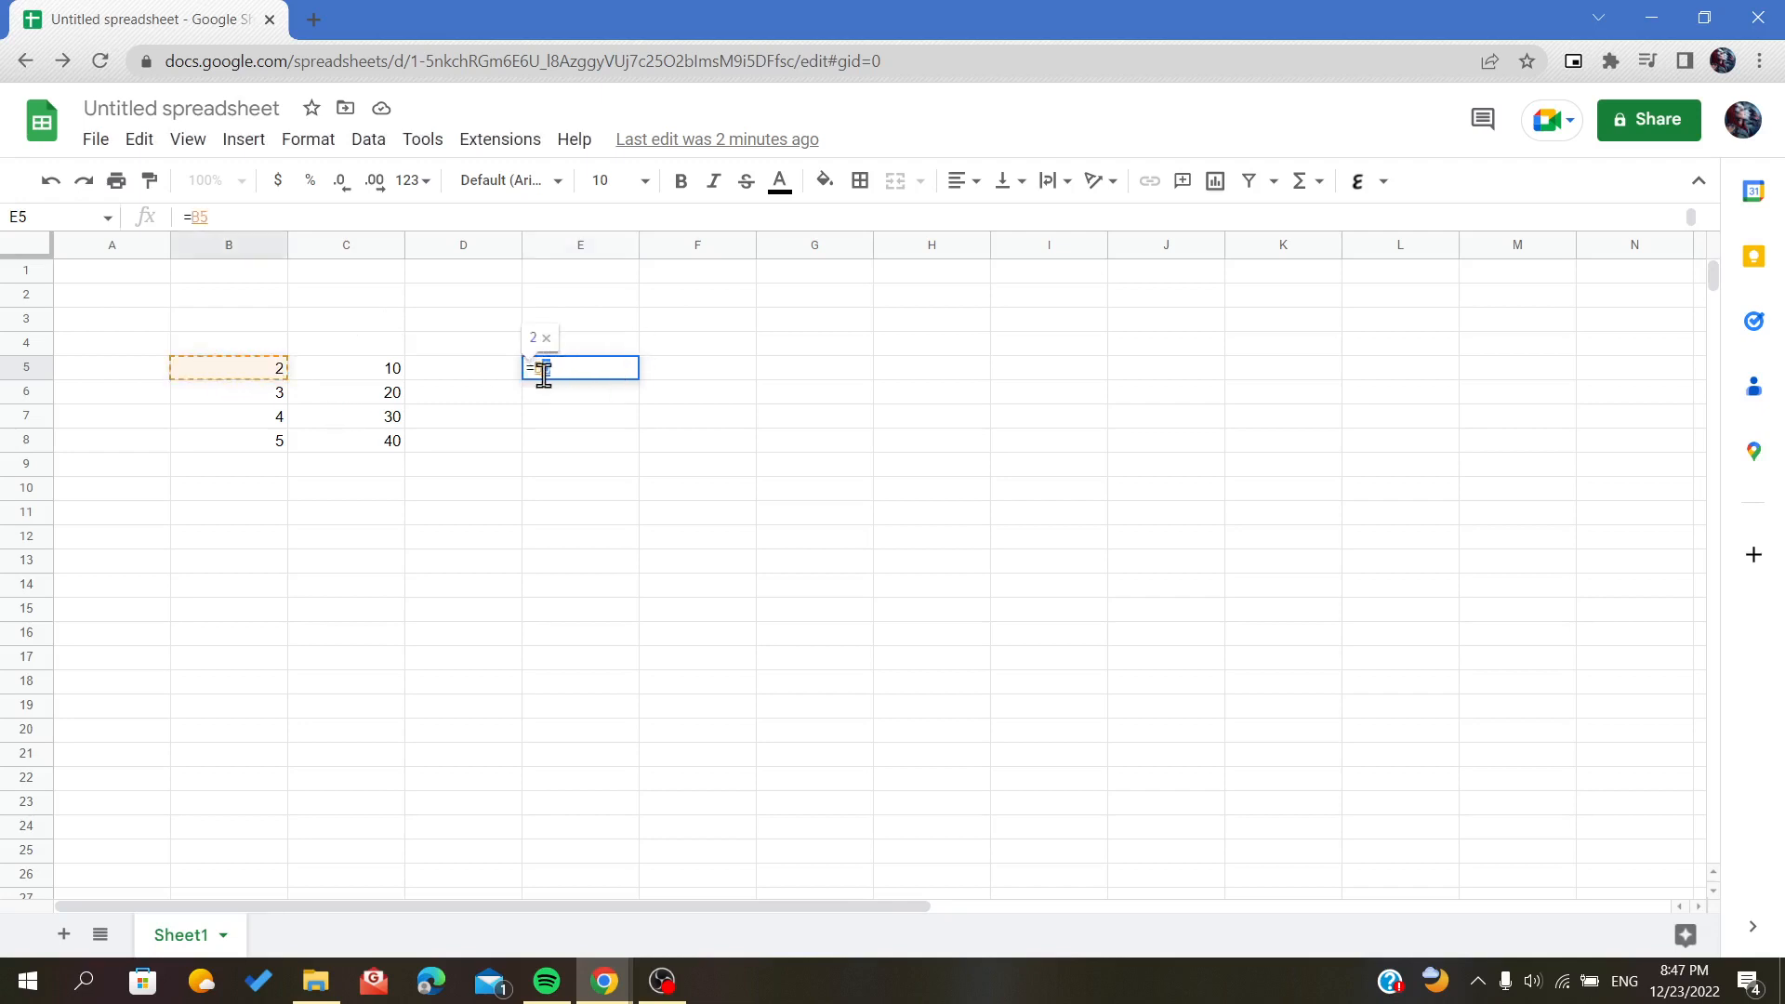
type("*")
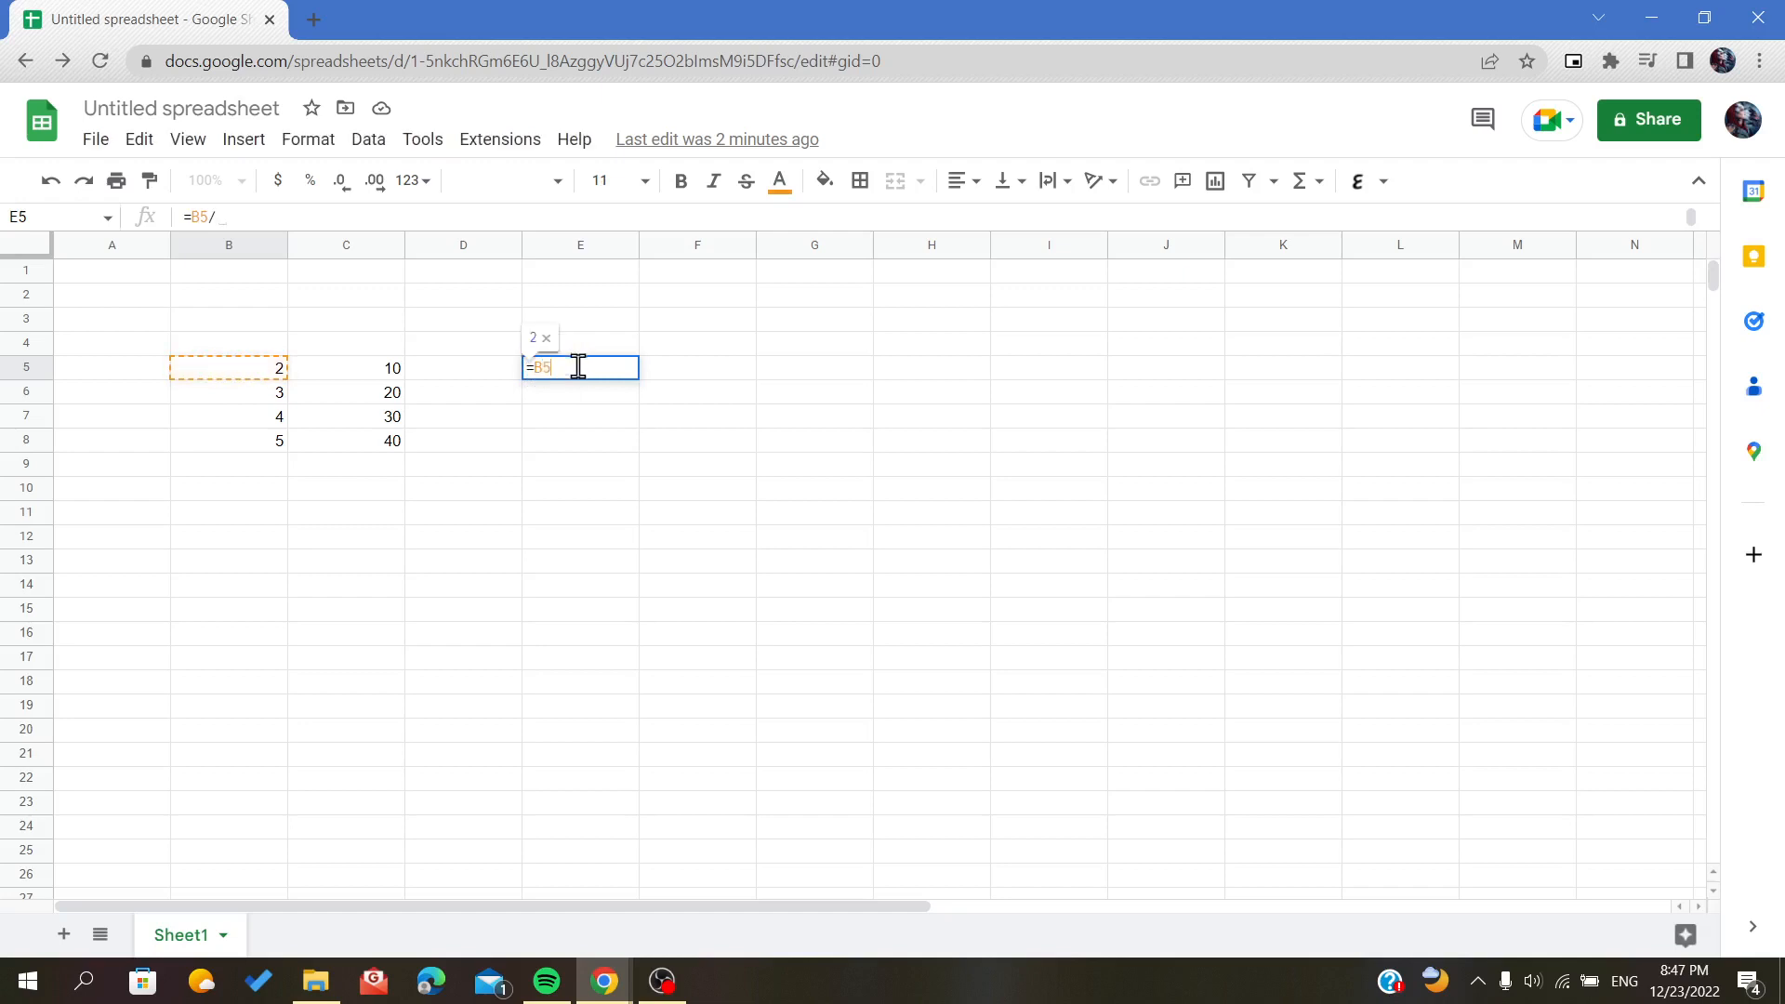
left_click(349, 377)
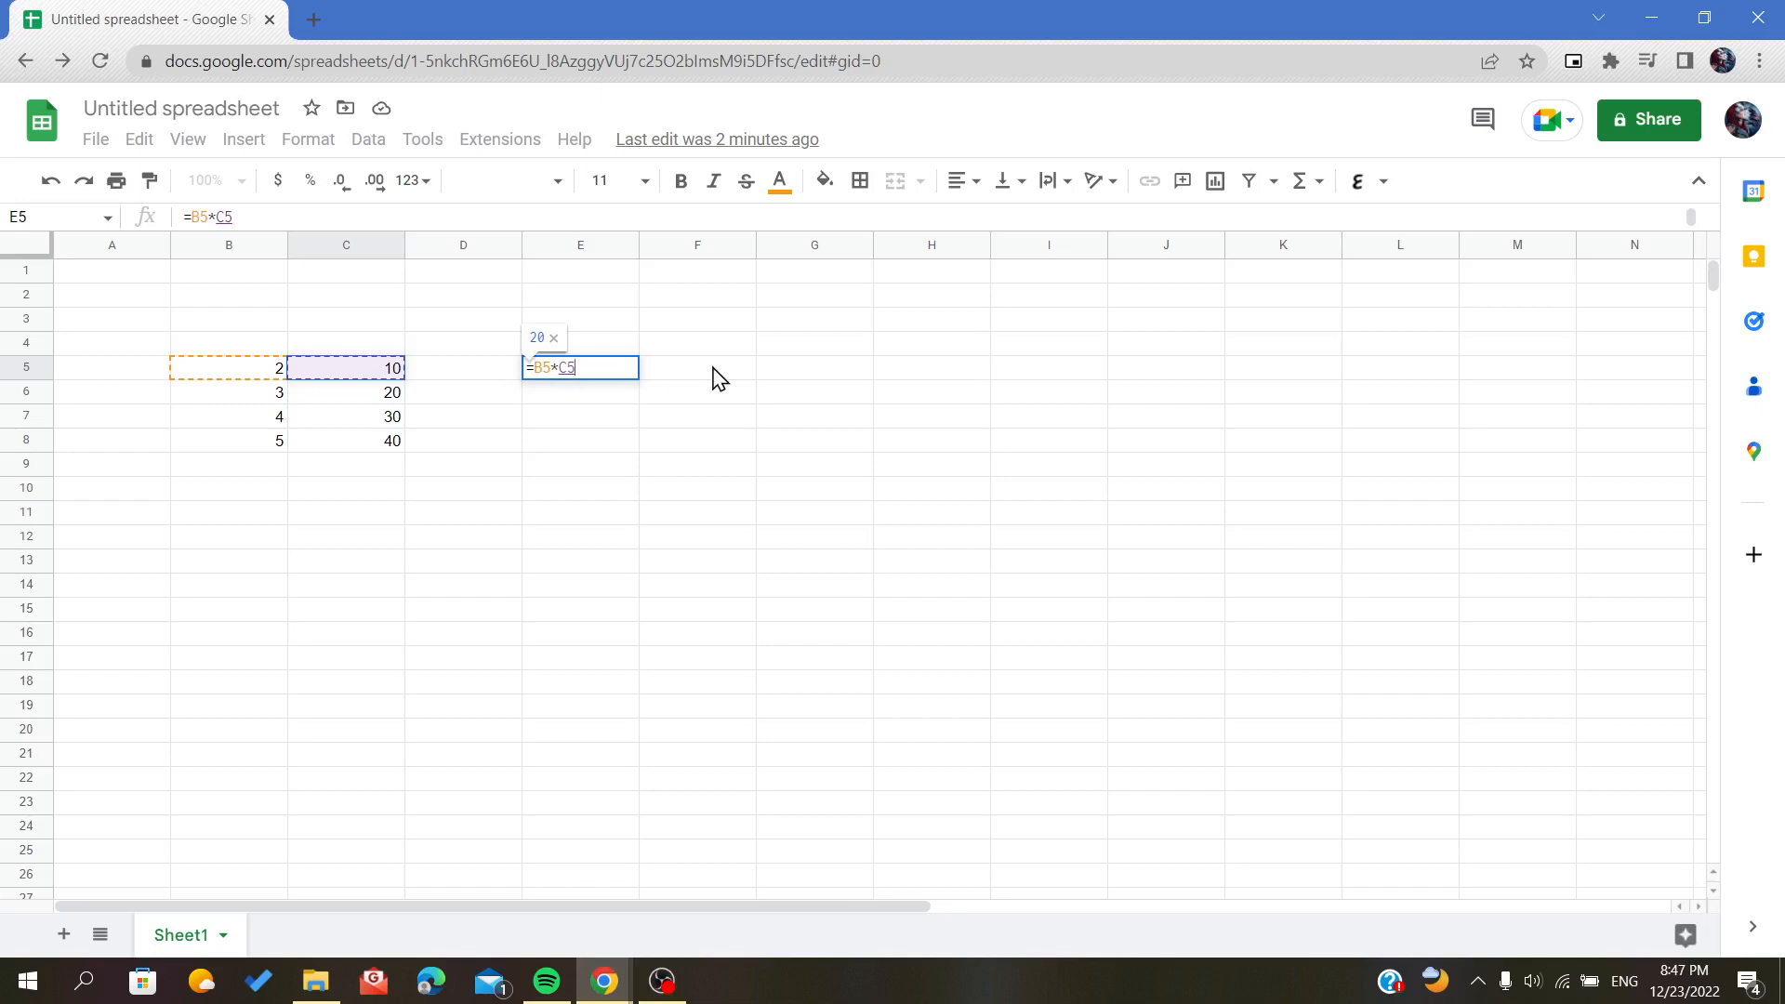
key("Return")
Fill the multiplication formula from E5 down through E8.
left_click(583, 371)
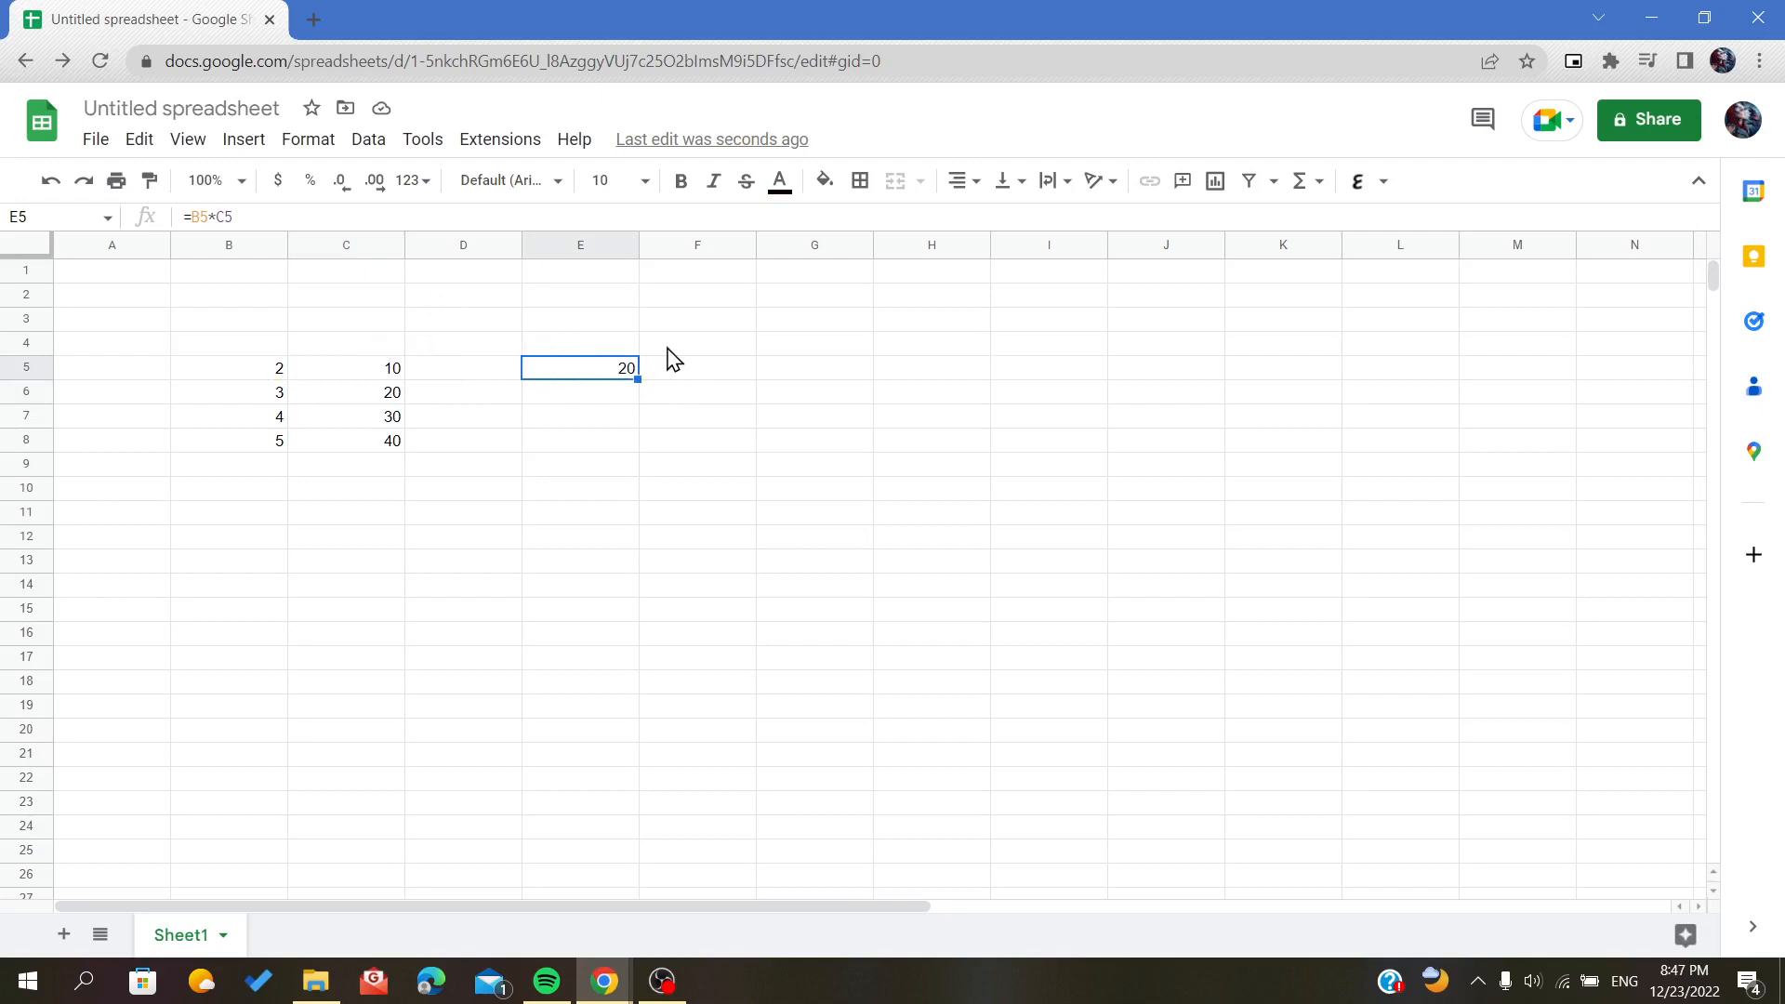
left_click_drag(638, 379, 623, 443)
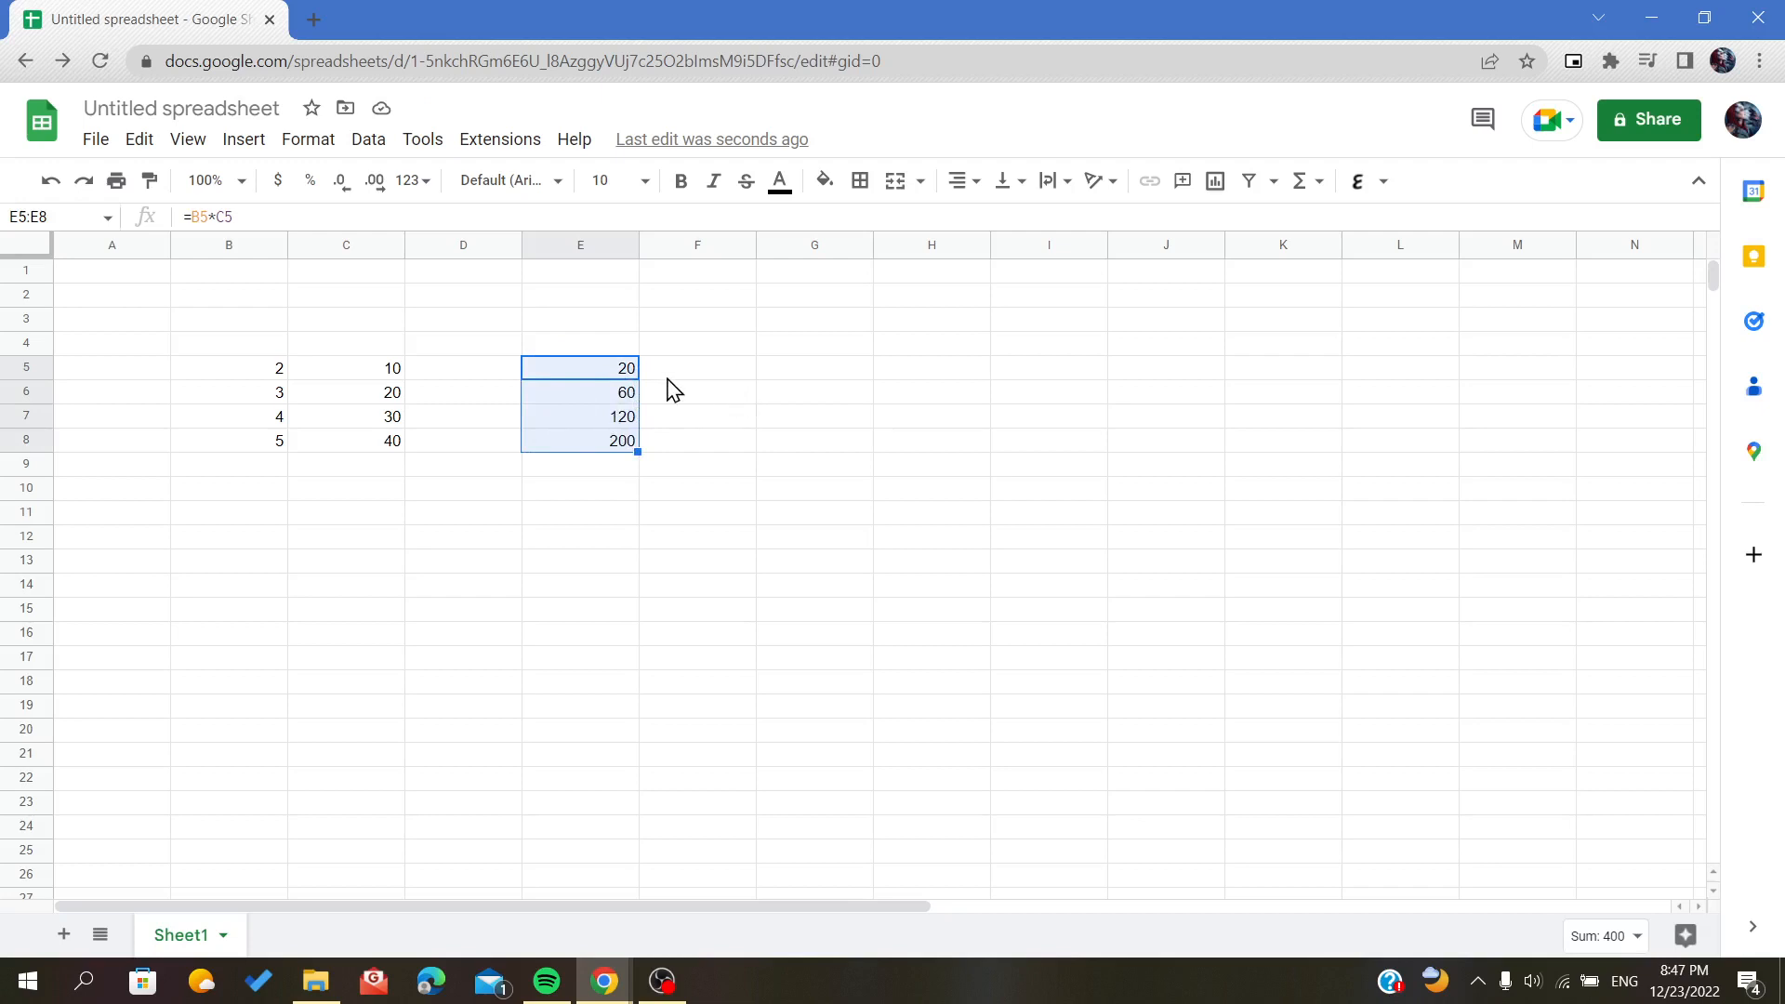
left_click(726, 446)
Compare the formulas in E5 and E6 and the column B and C cells they refer to.
left_click(598, 394)
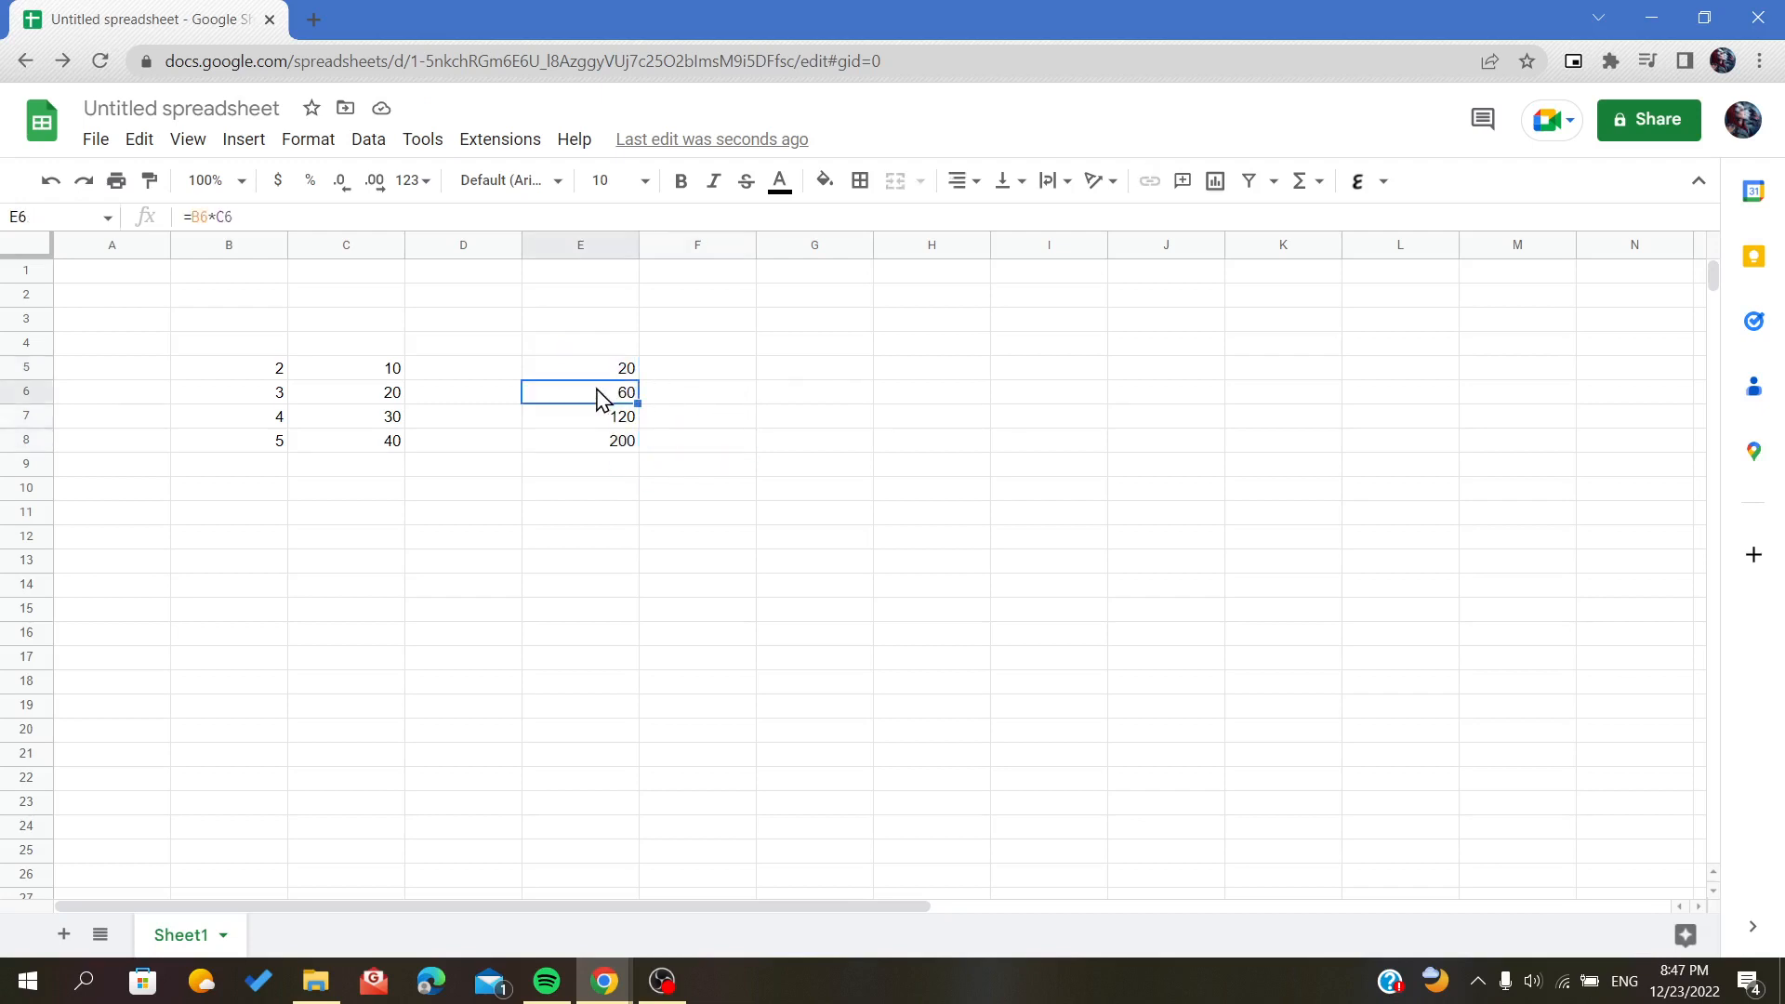
left_click_drag(267, 216, 192, 216)
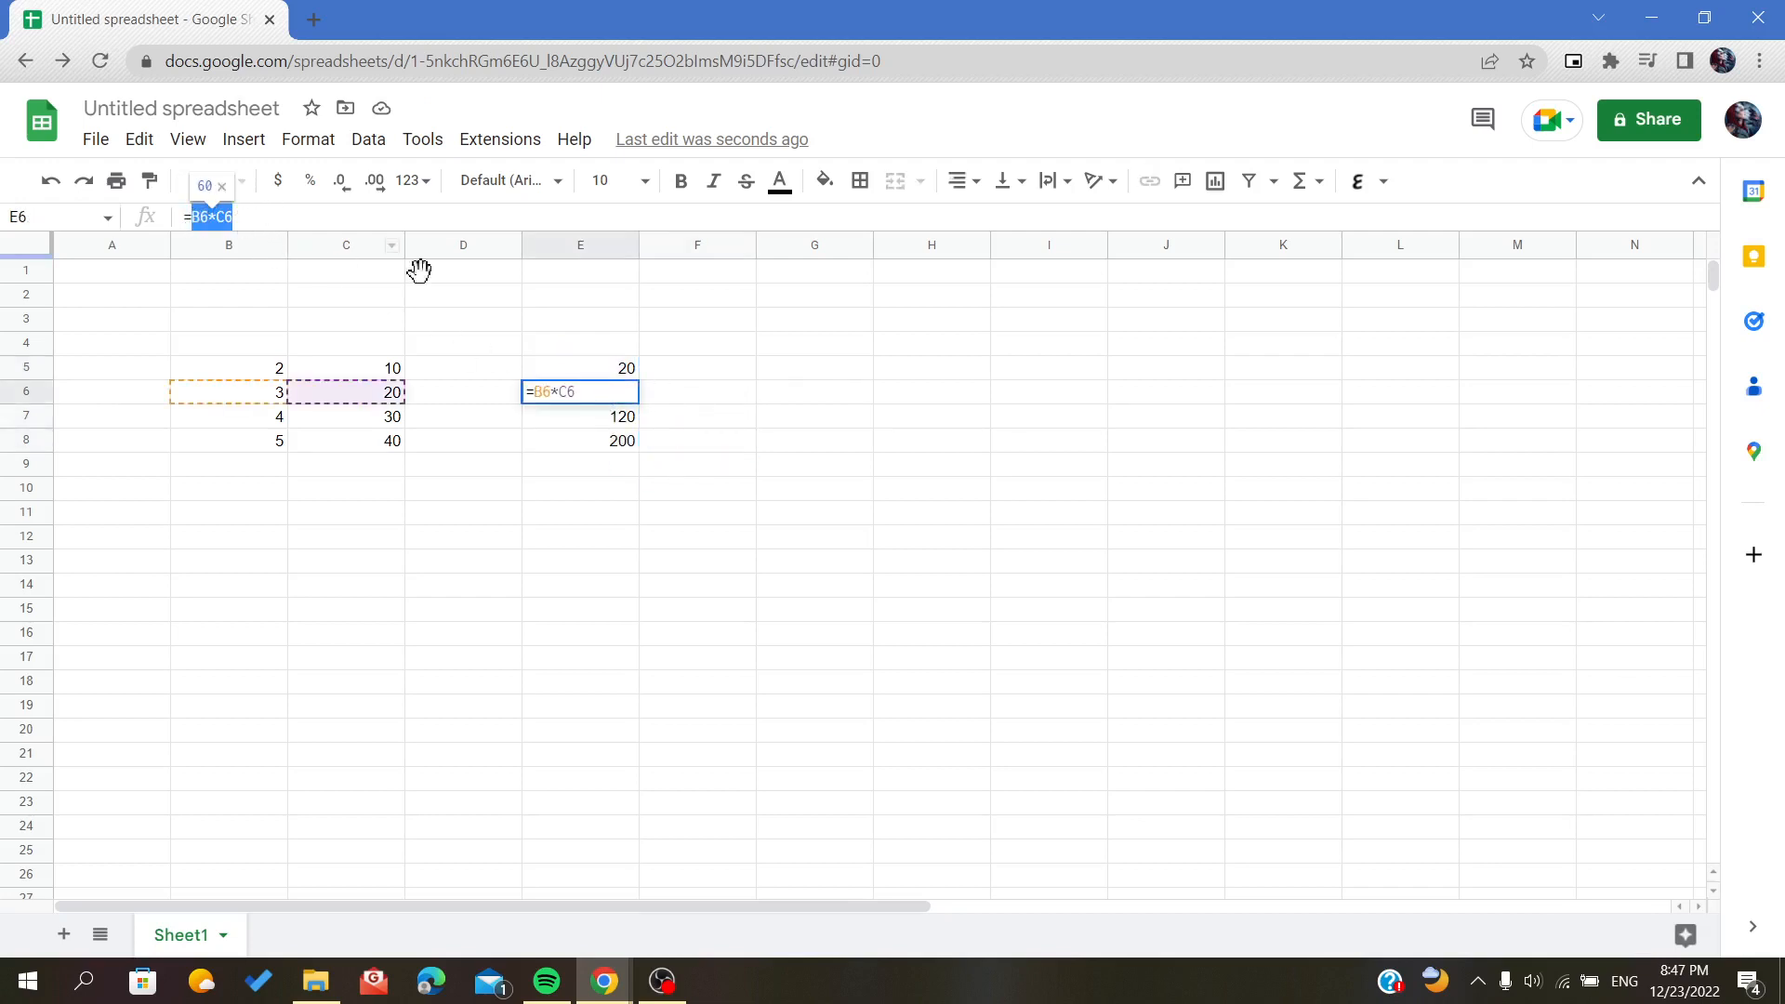
left_click(609, 345)
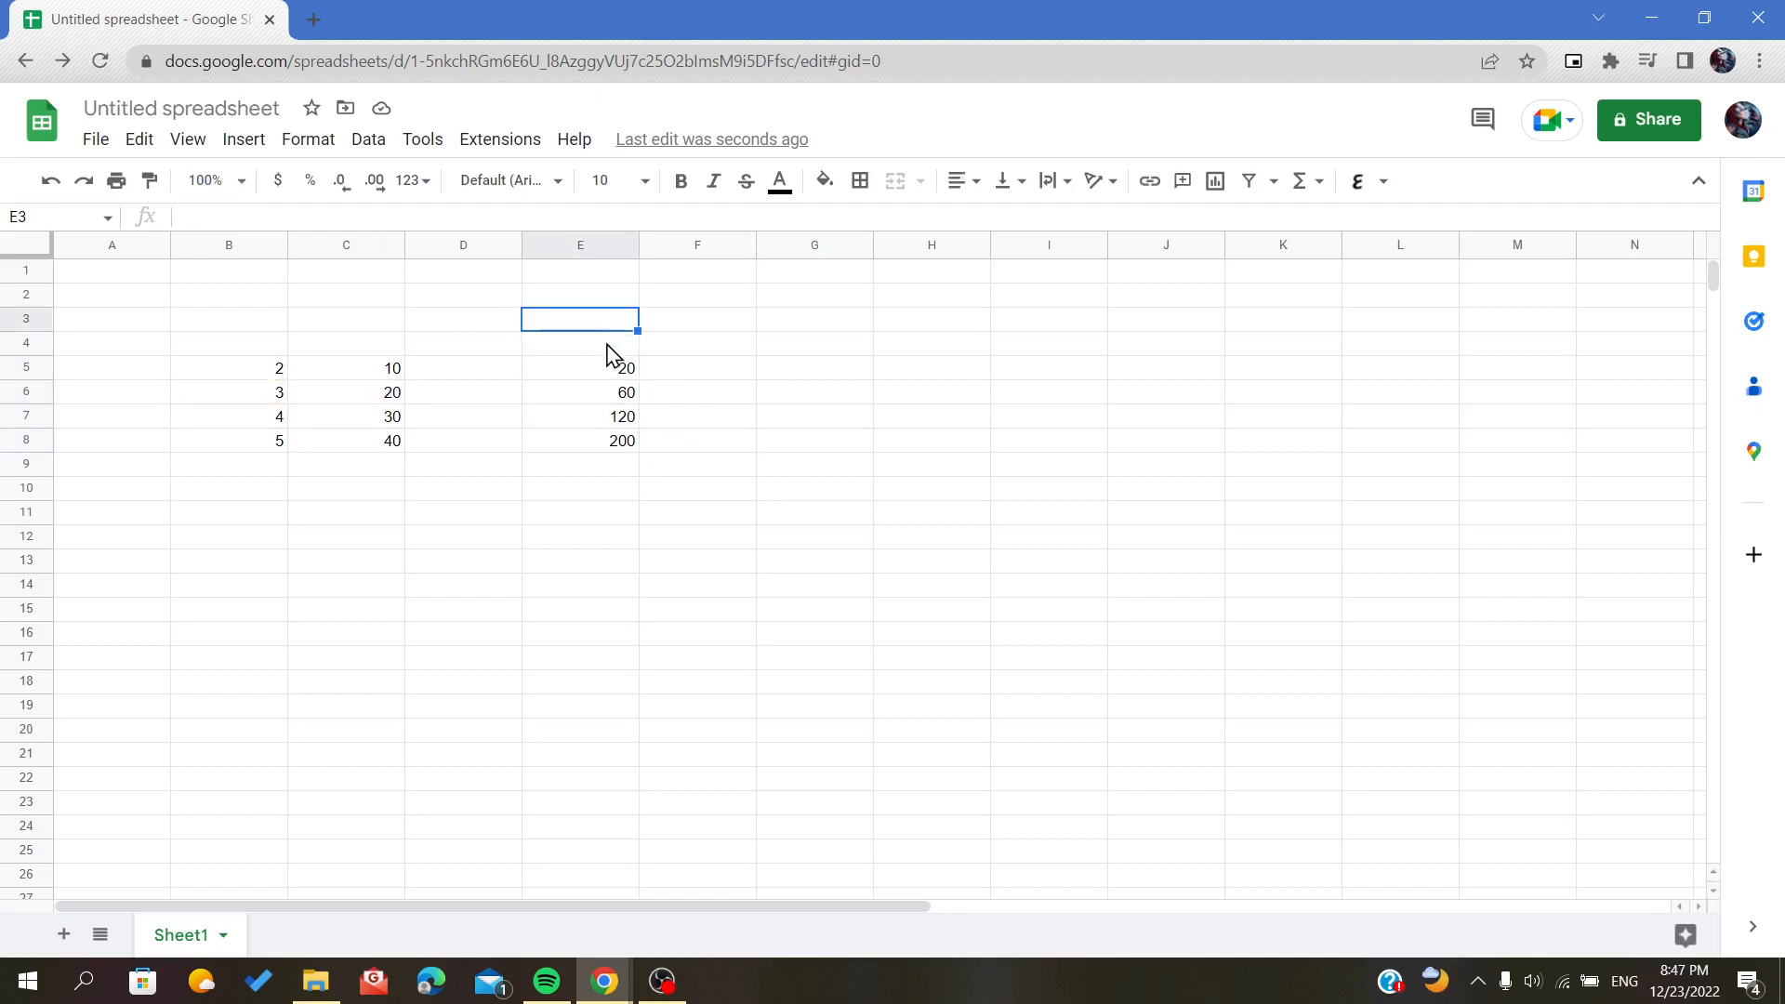
left_click(590, 371)
left_click_drag(251, 217, 190, 217)
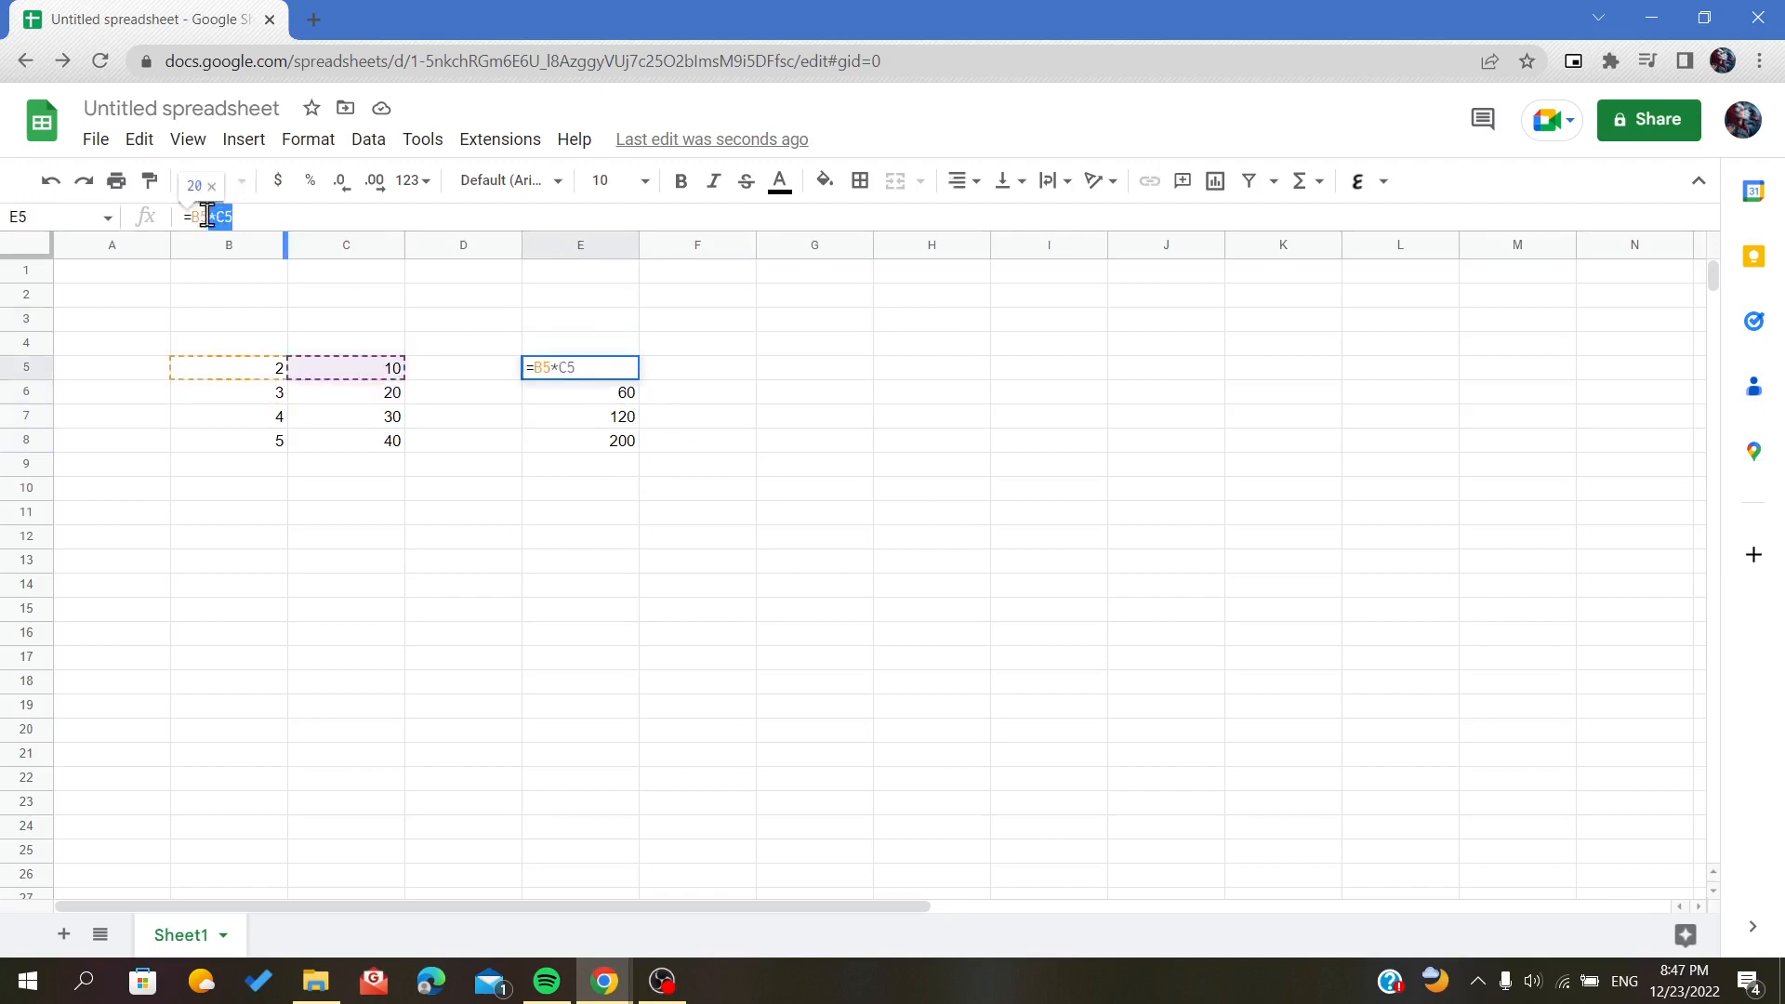
left_click(446, 316)
left_click(585, 372)
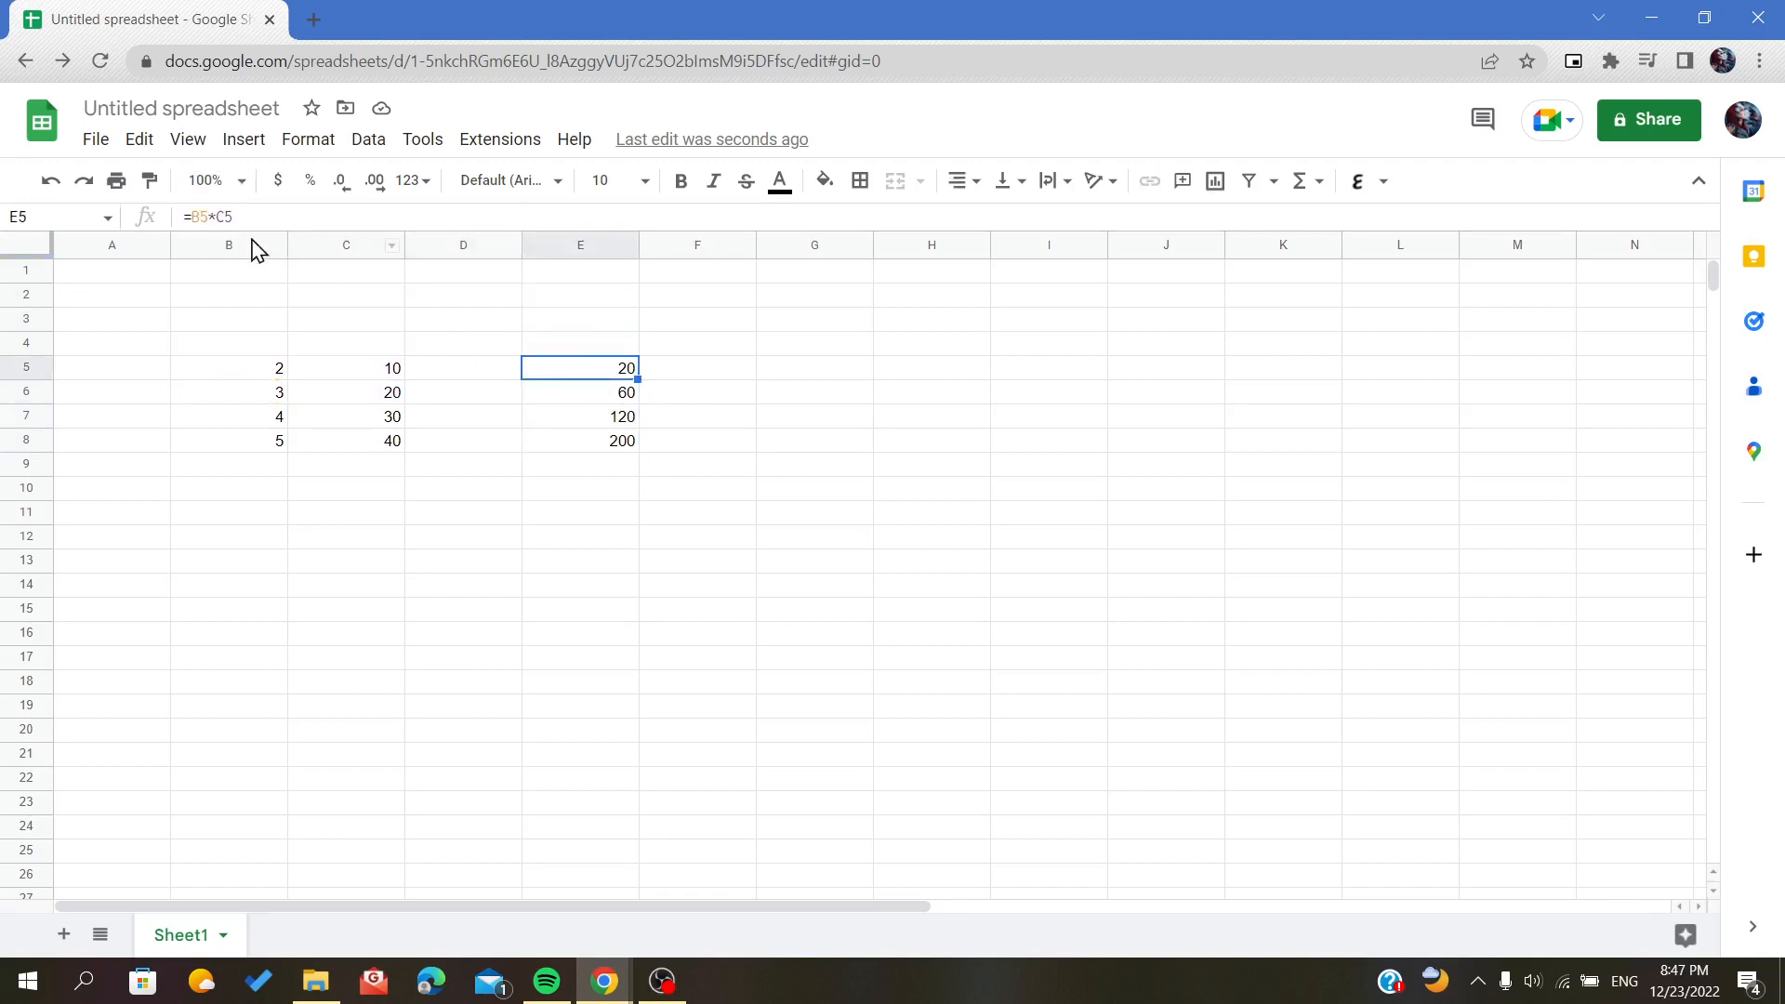
left_click_drag(239, 217, 191, 217)
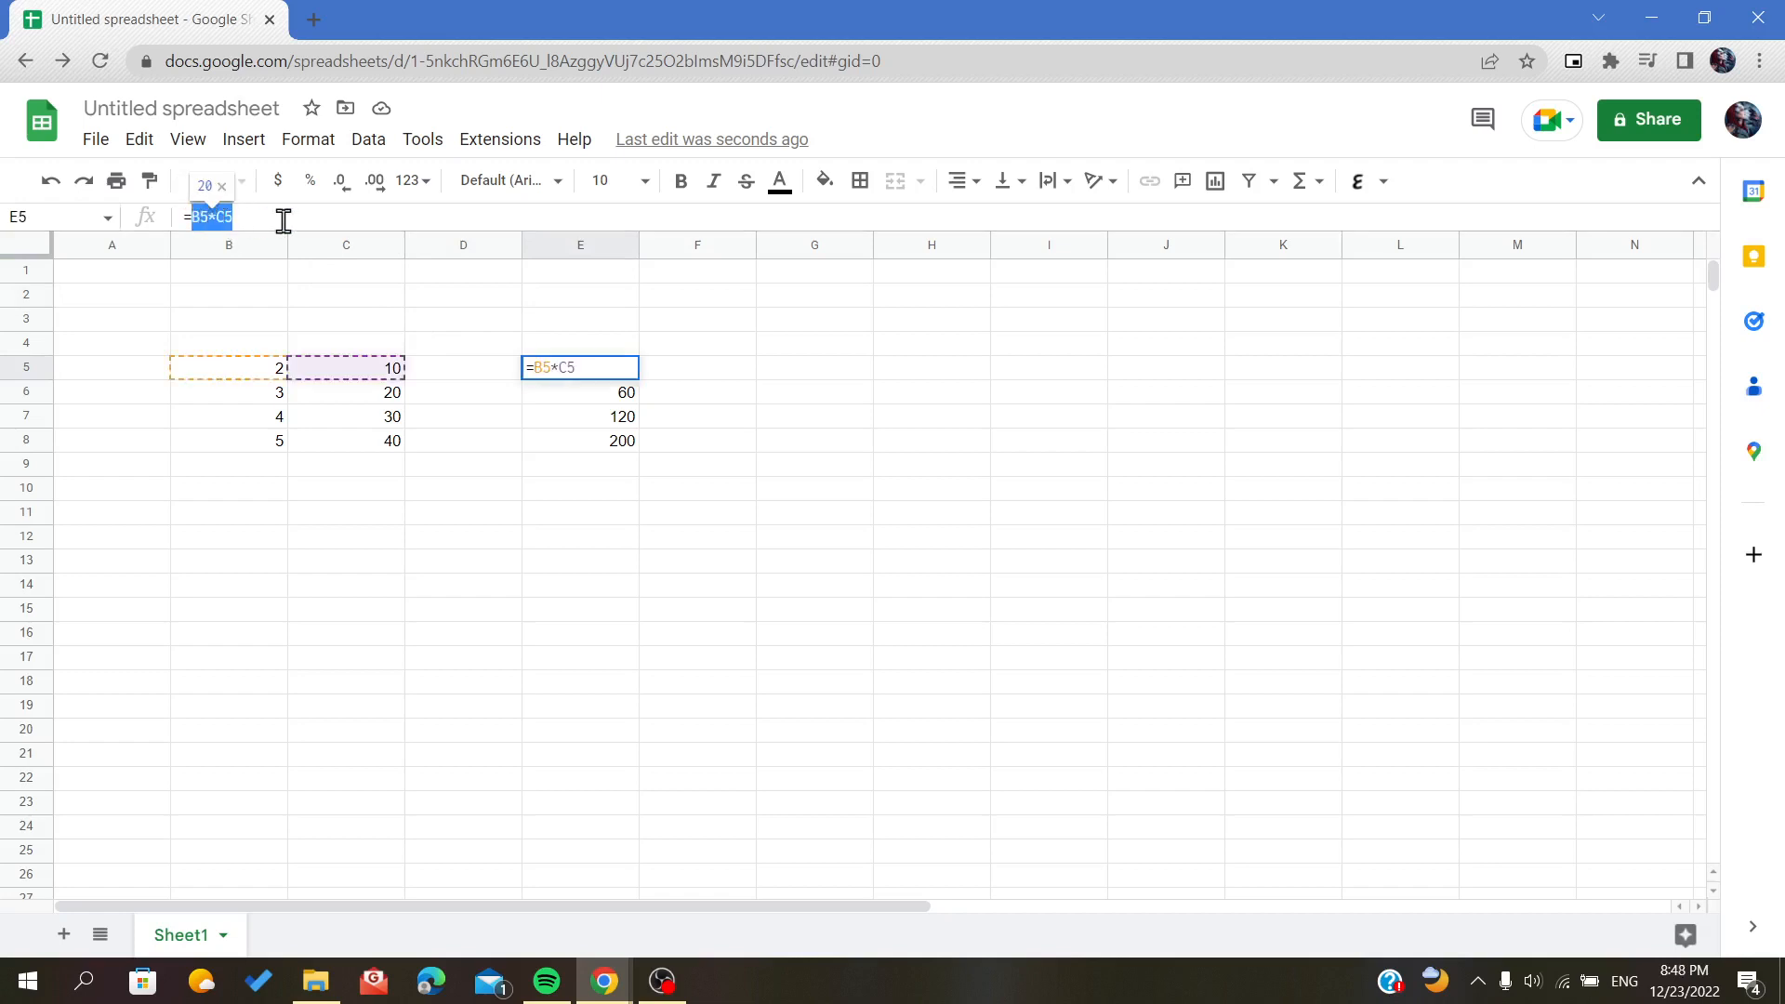
key("Escape")
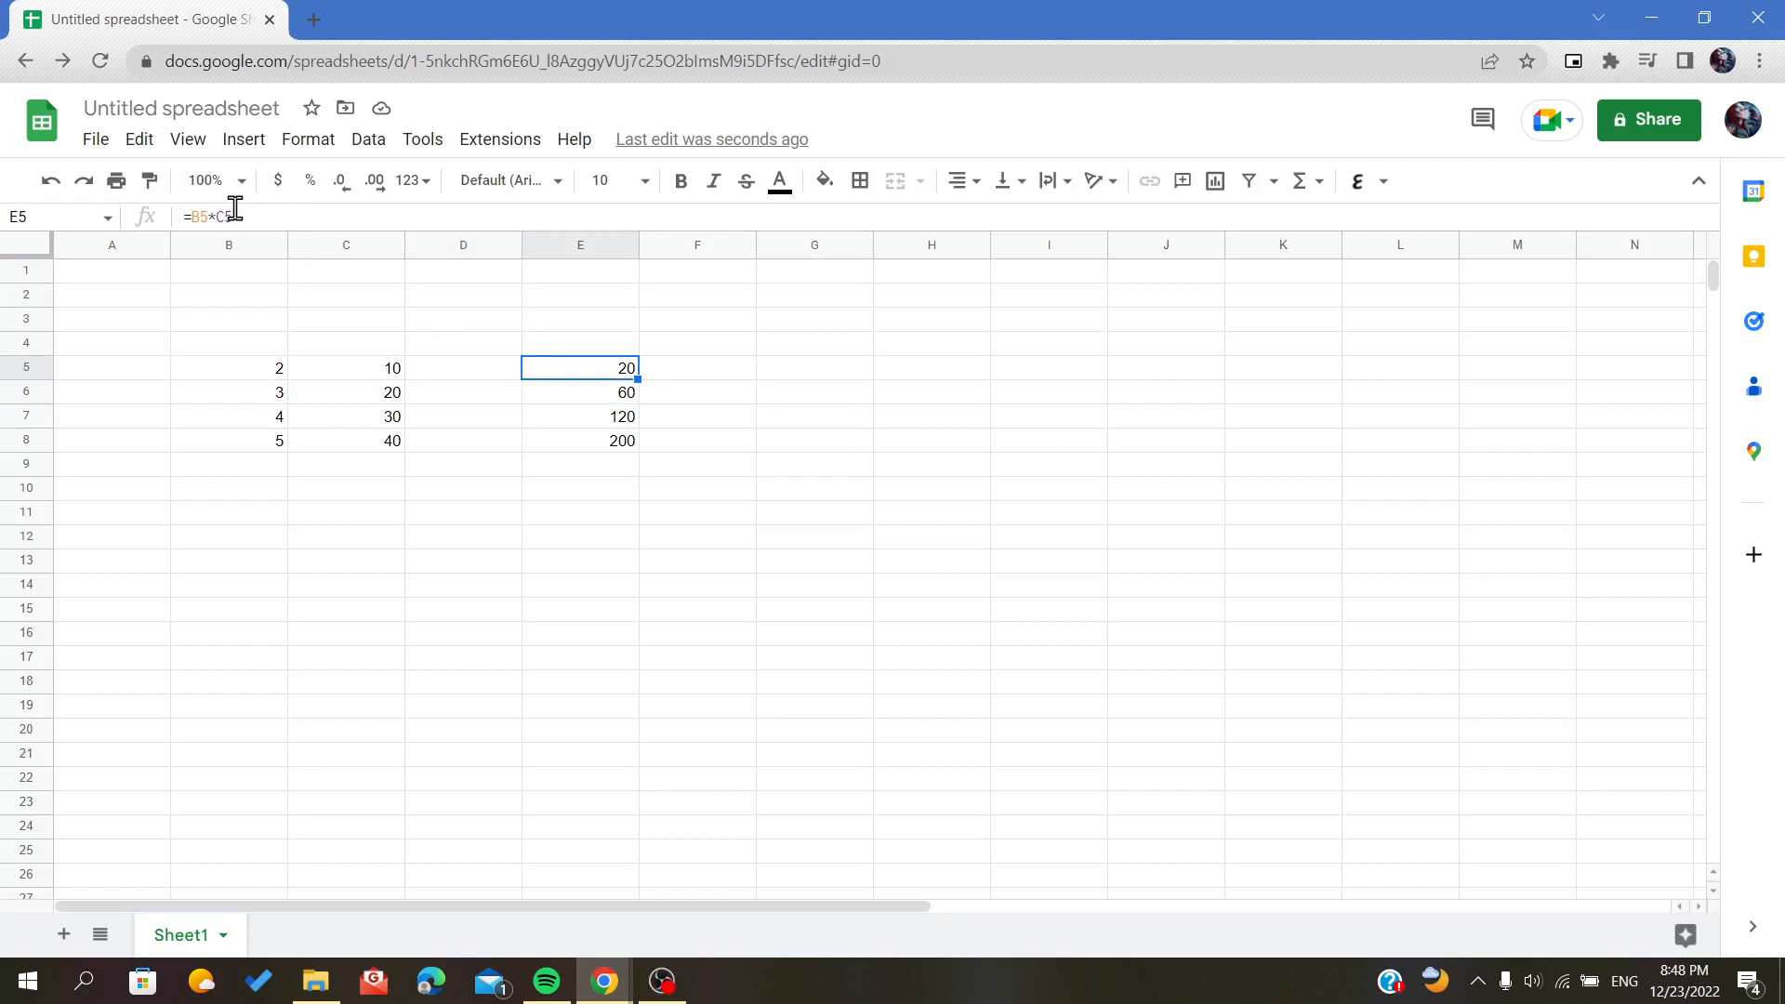
left_click(618, 398)
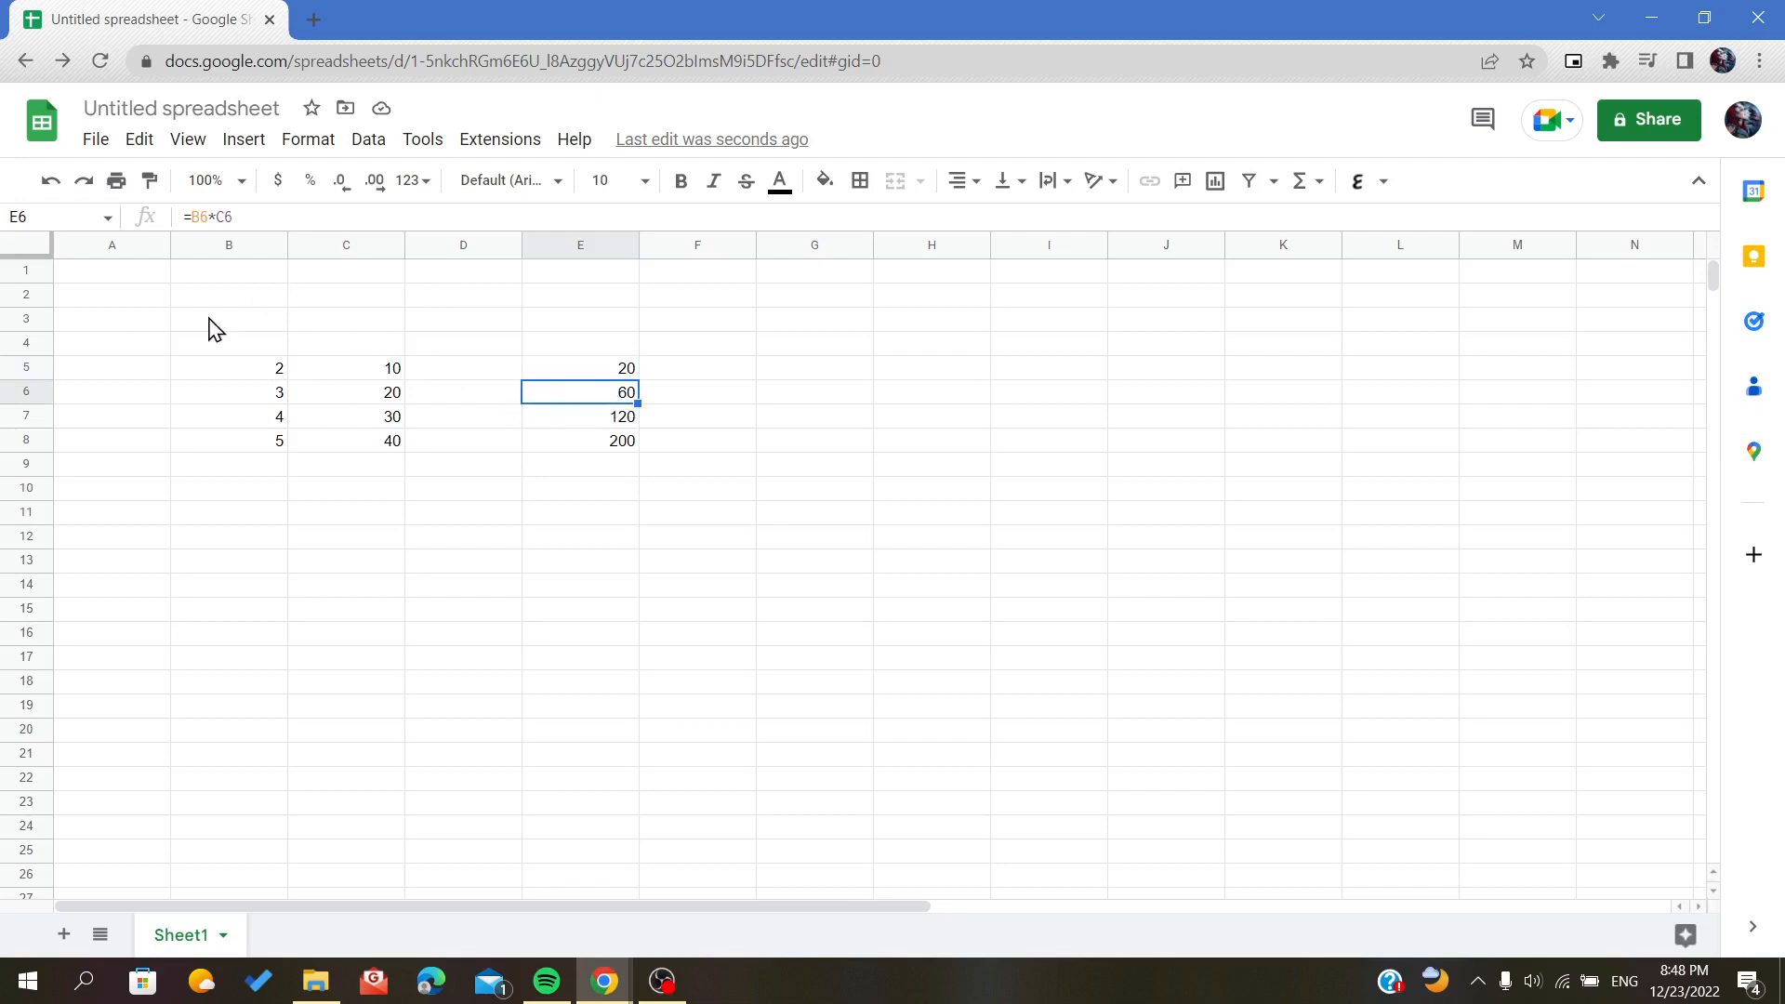
left_click(267, 370)
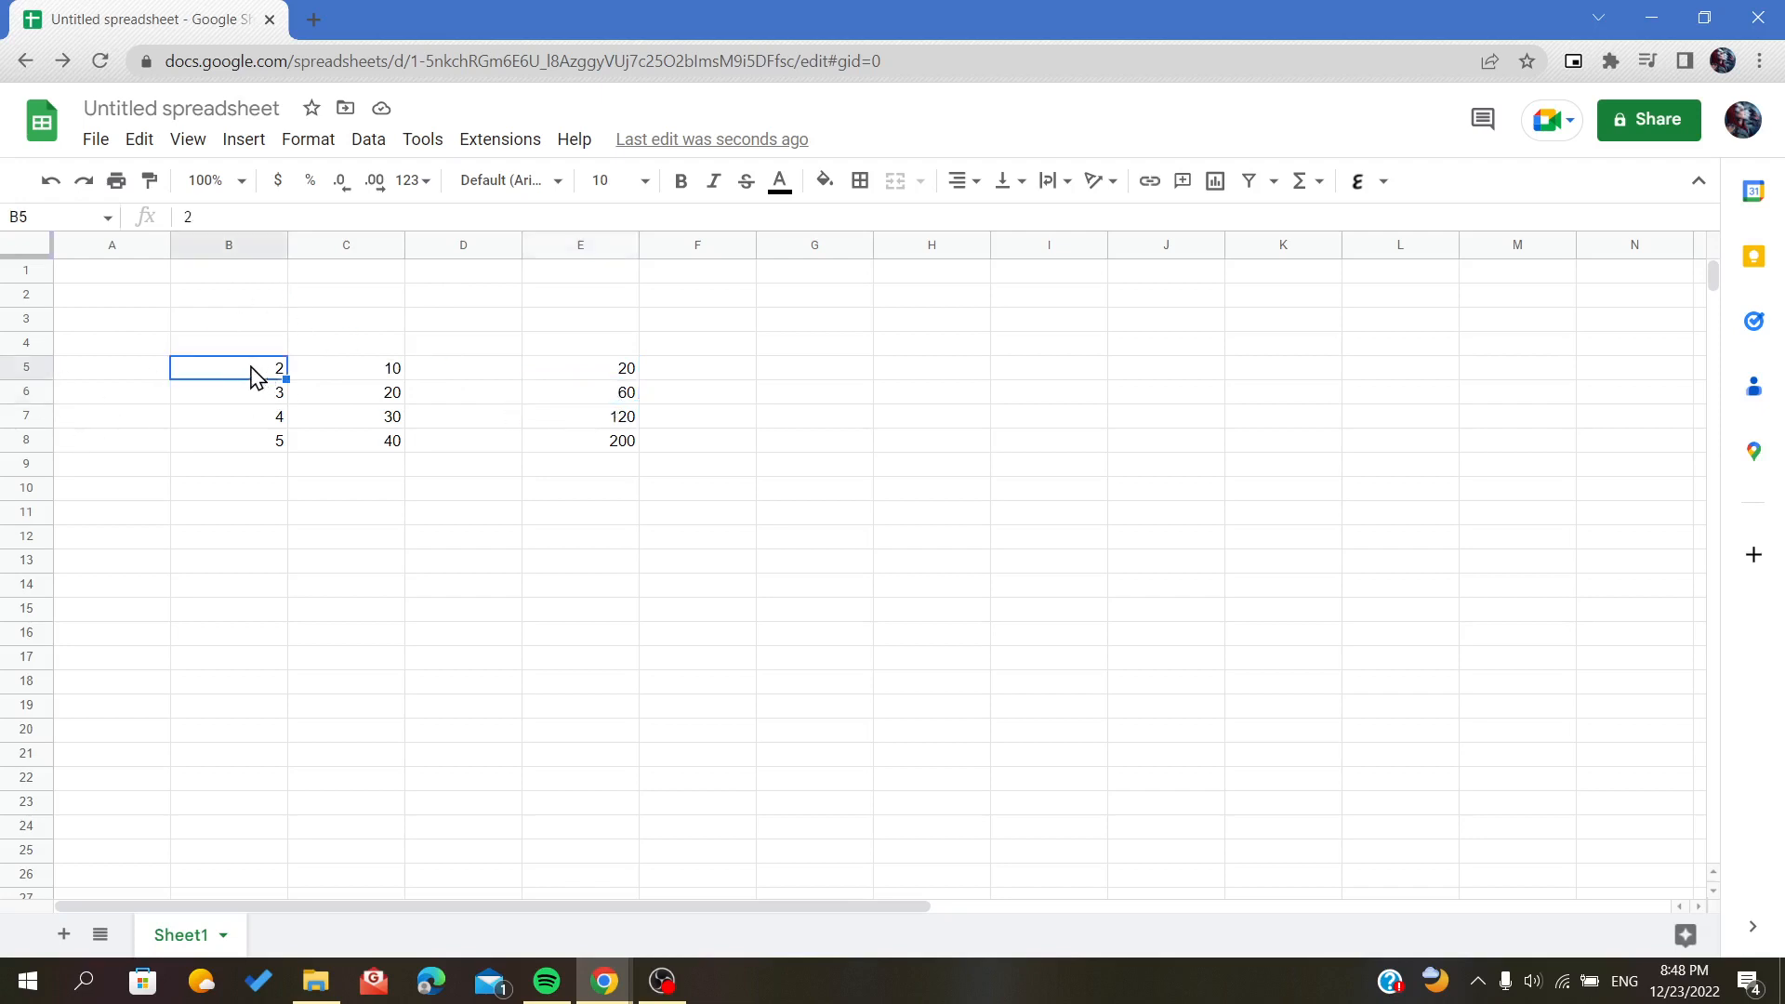
left_click(345, 373)
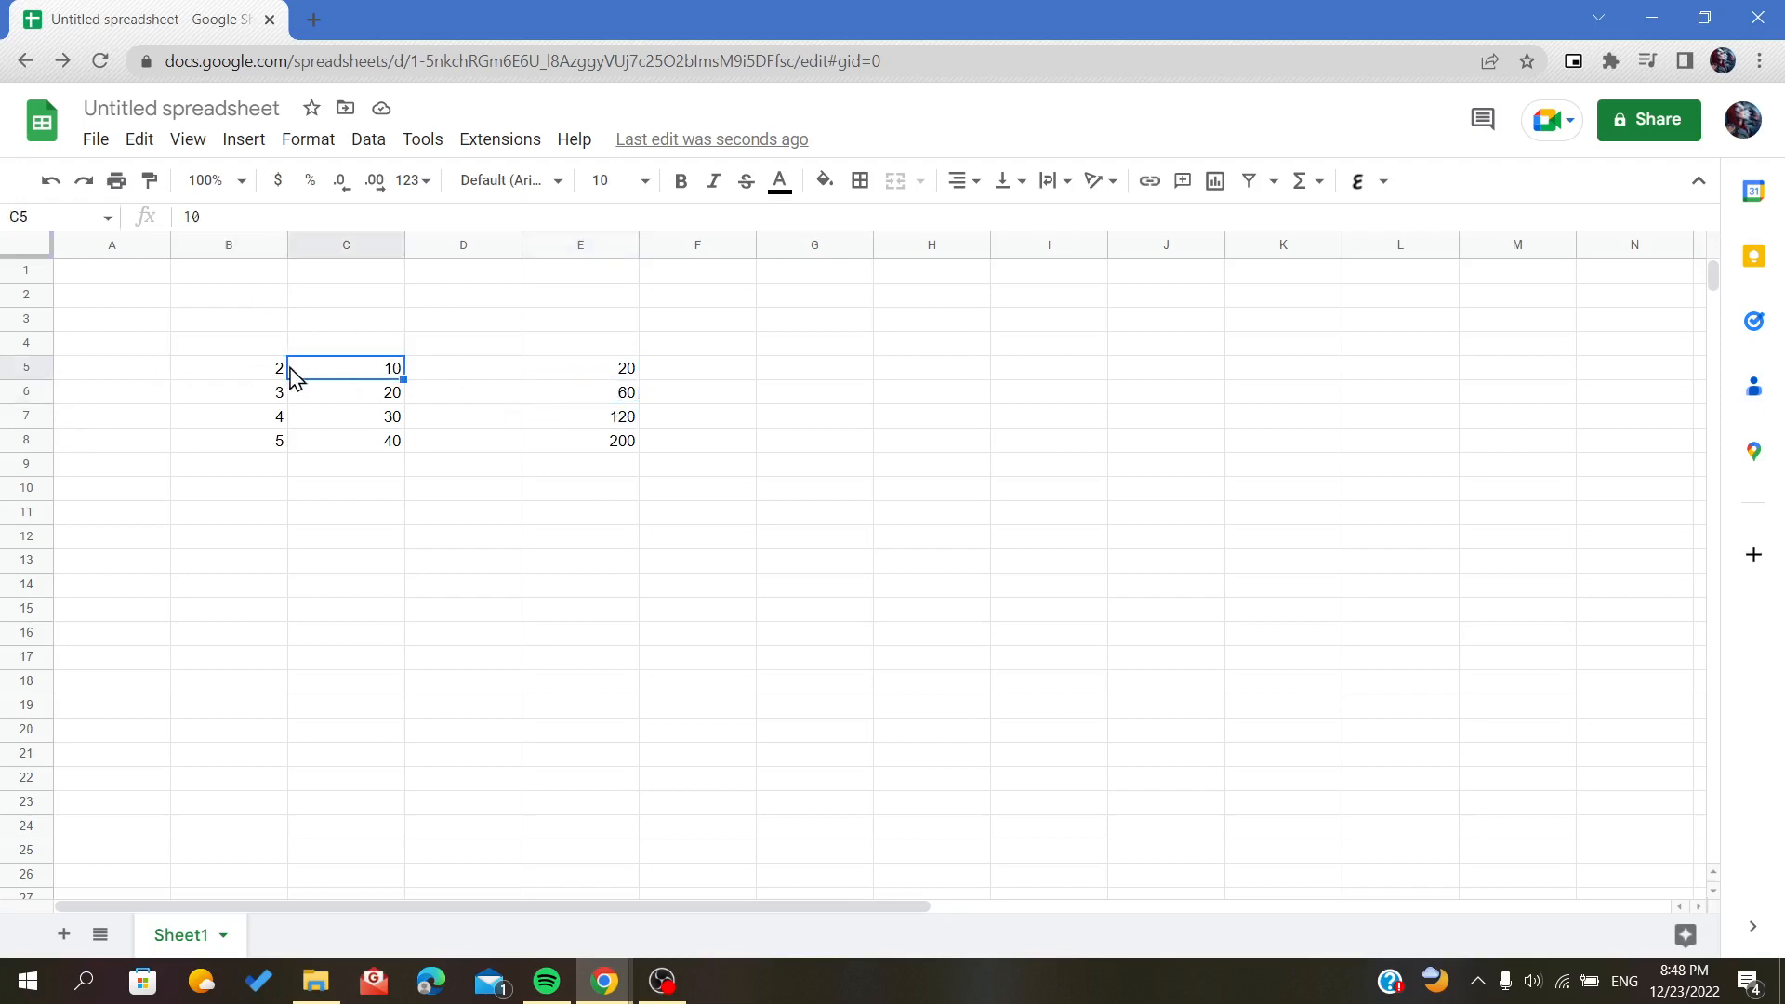
left_click(569, 402)
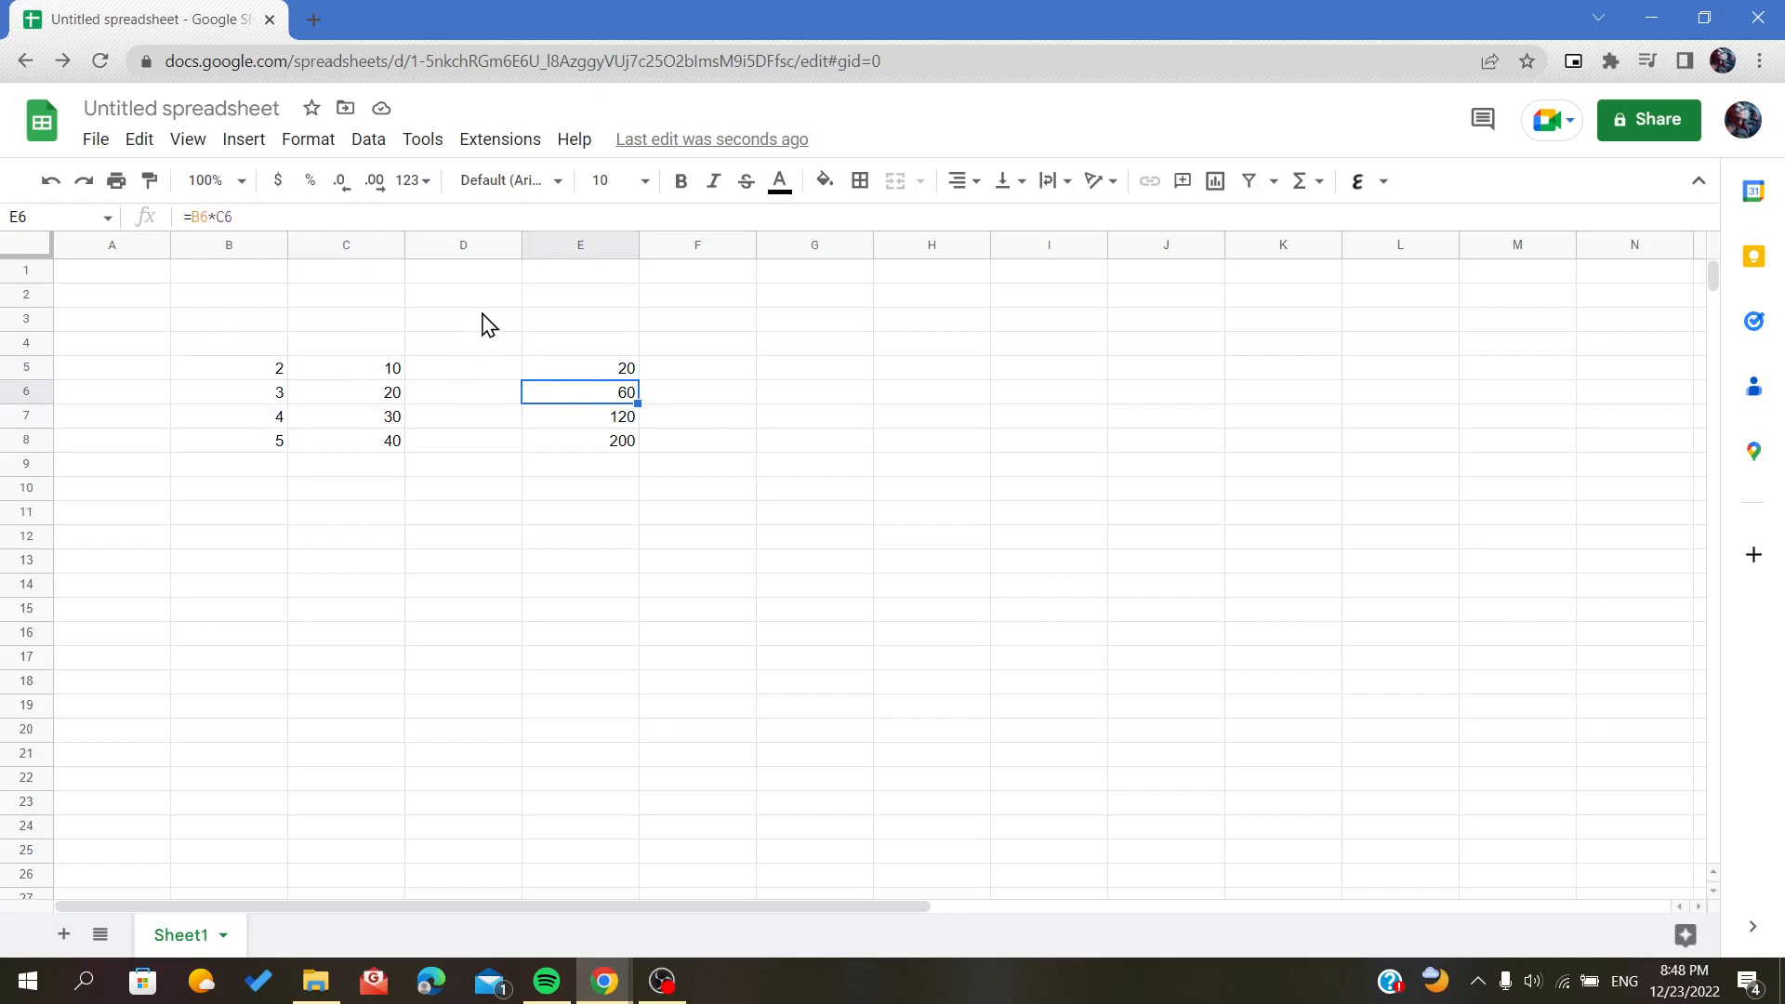
Enter the value 30 in cell D2.
left_click(788, 377)
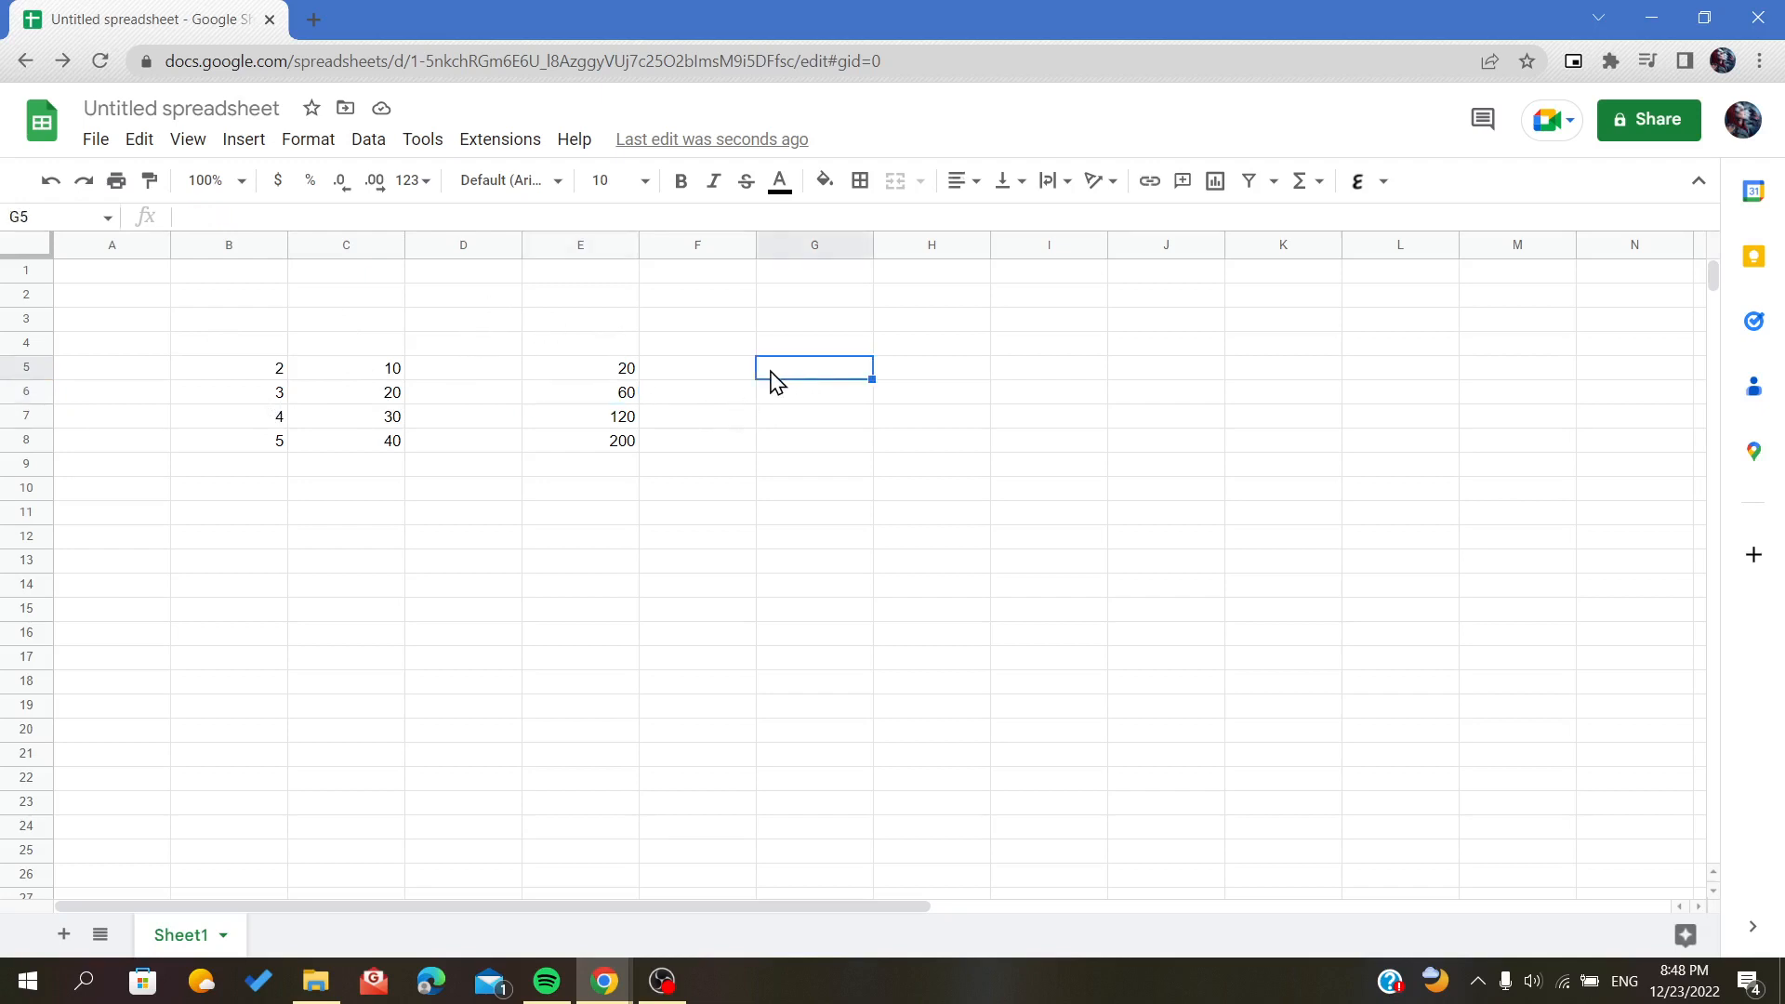
left_click(502, 304)
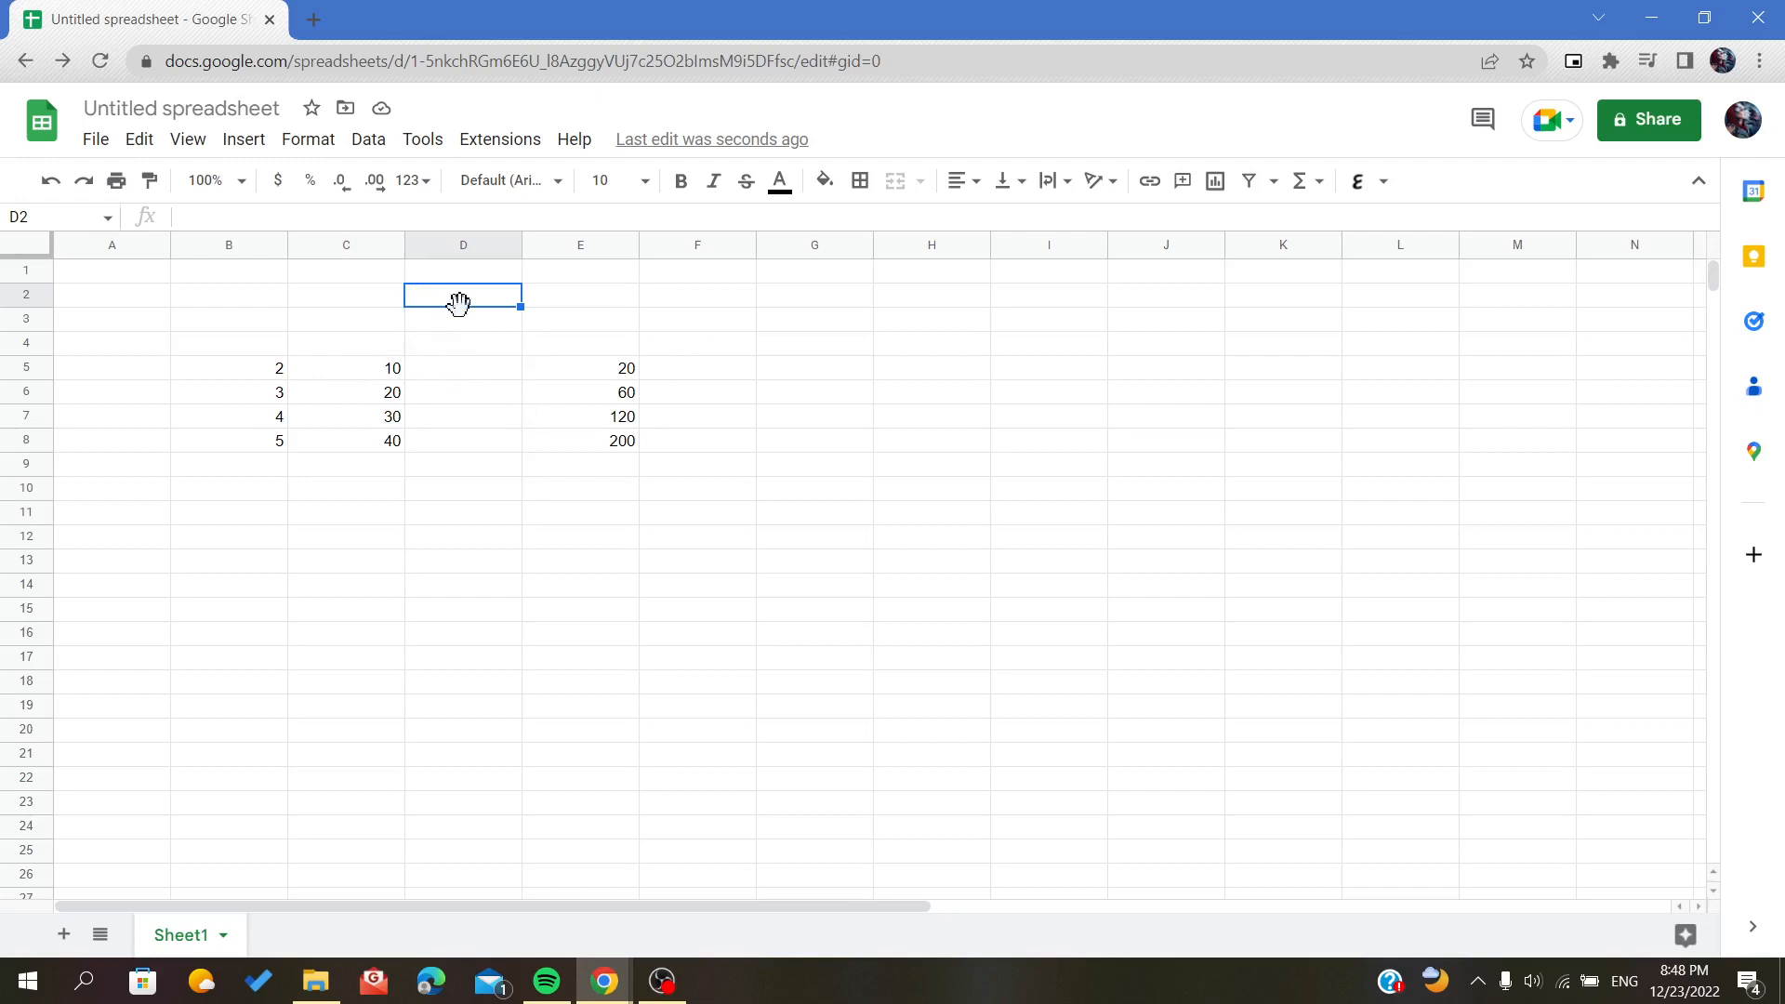
type("30")
left_click(579, 303)
left_click(499, 303)
Enter a formula in G5 that multiplies the product of B5 and C5 by D2: =(B5*C5)*D2.
mouse_move(781, 371)
left_mouse_down()
mouse_move(785, 474)
mouse_move(795, 375)
left_mouse_up()
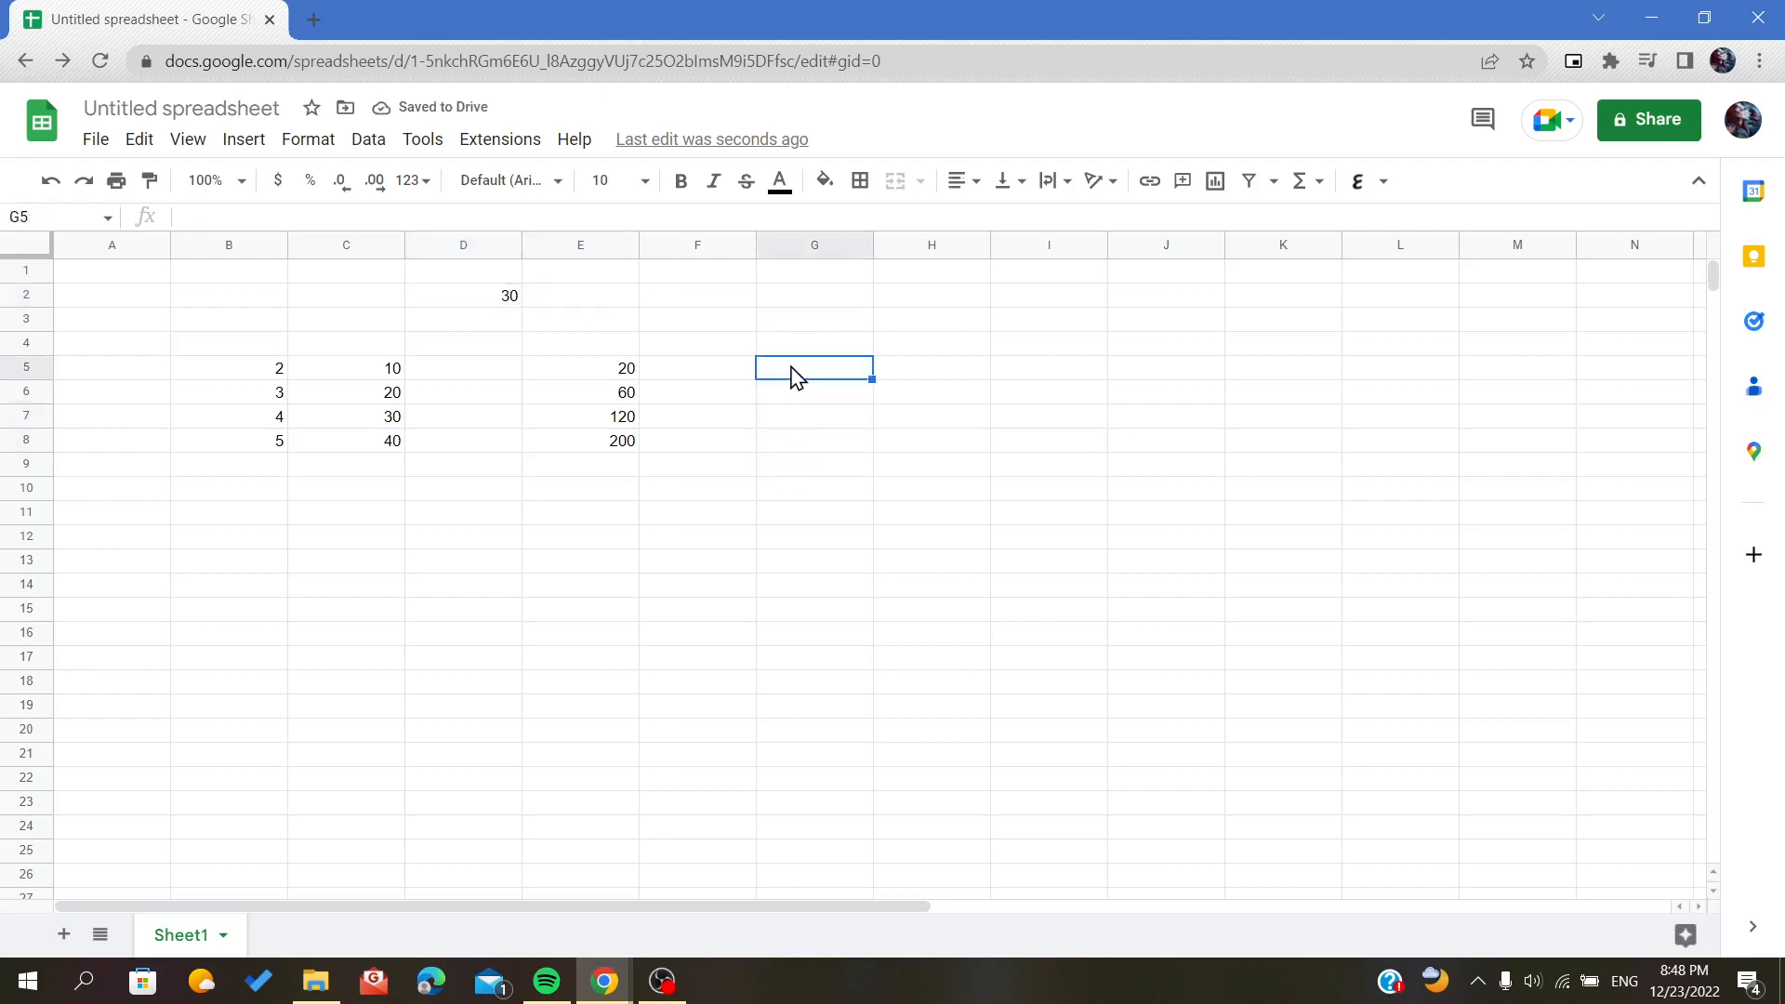
type("=")
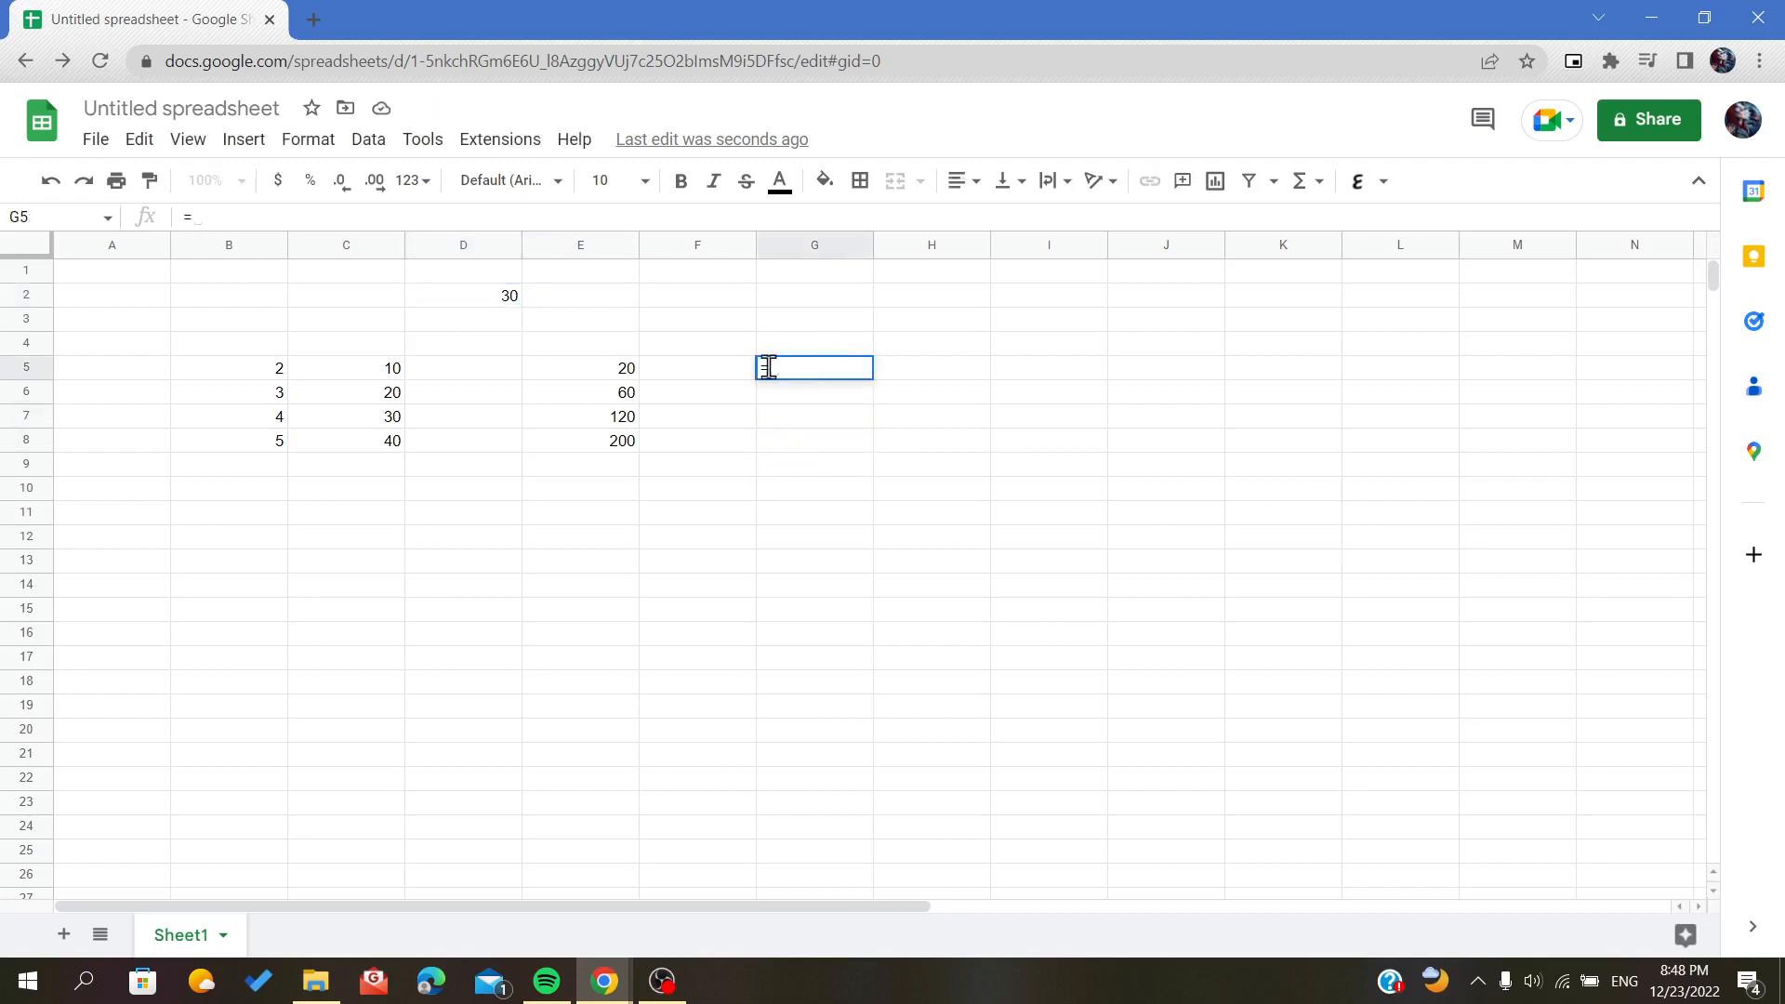
double_click(766, 367)
type("(")
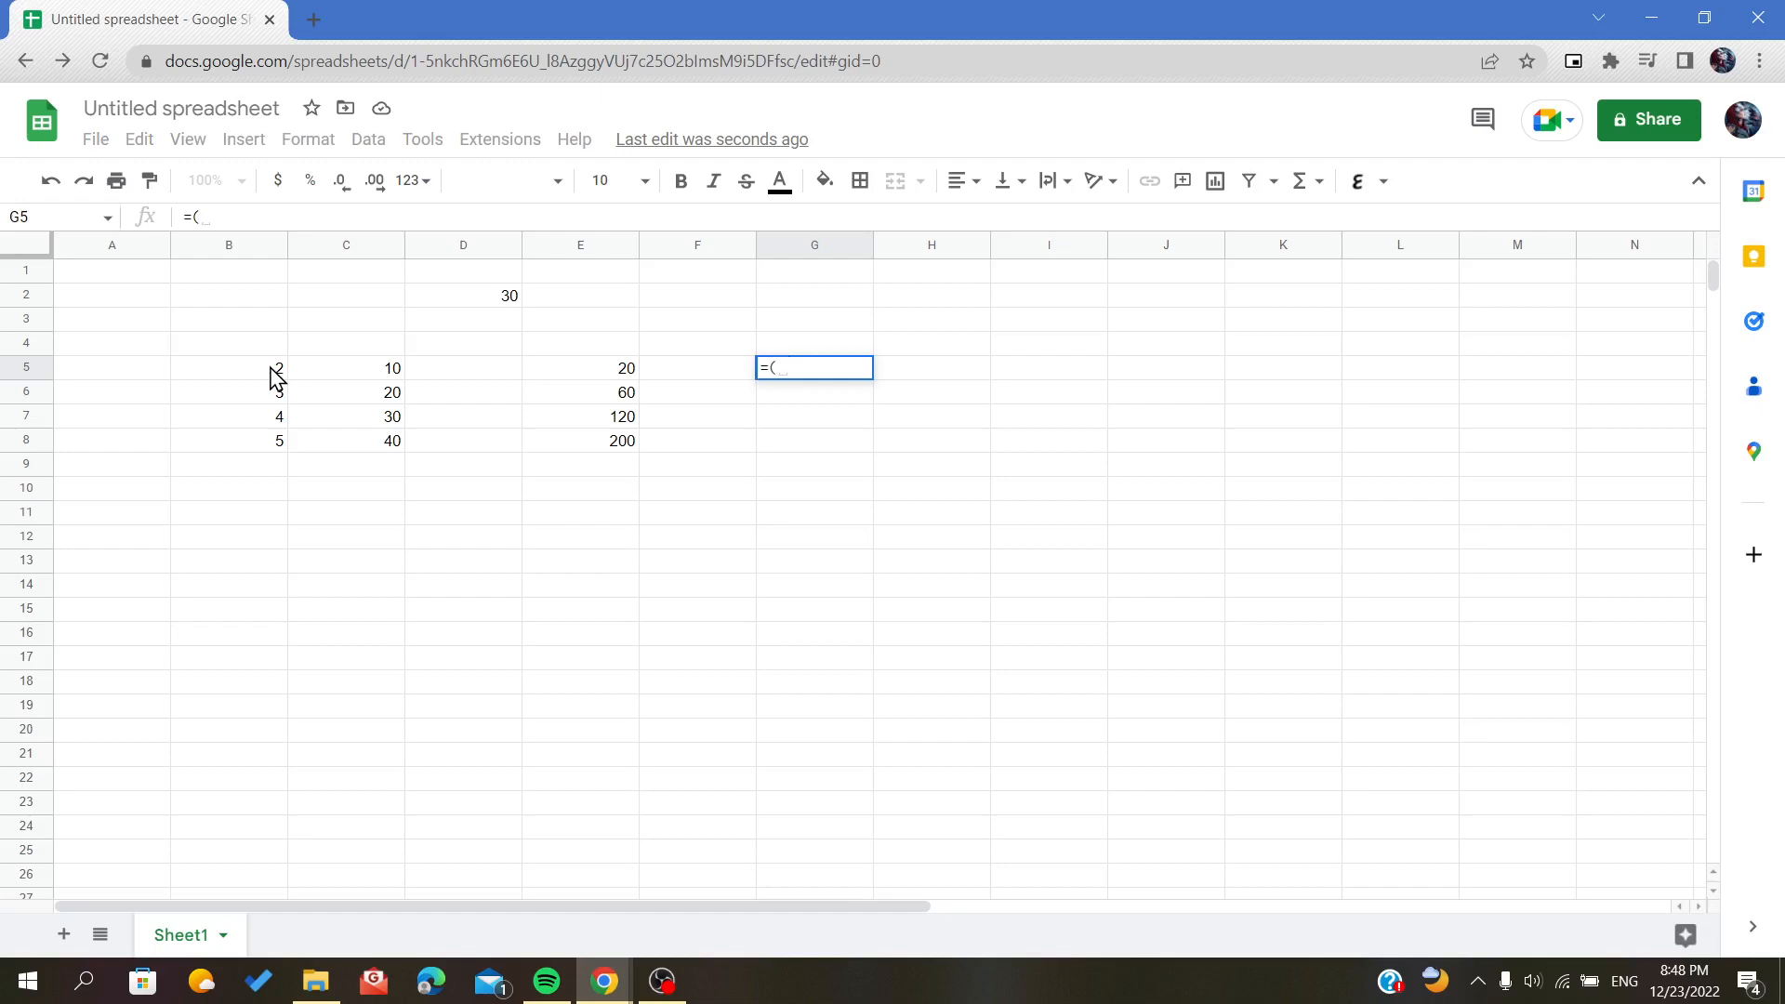
left_click(276, 377)
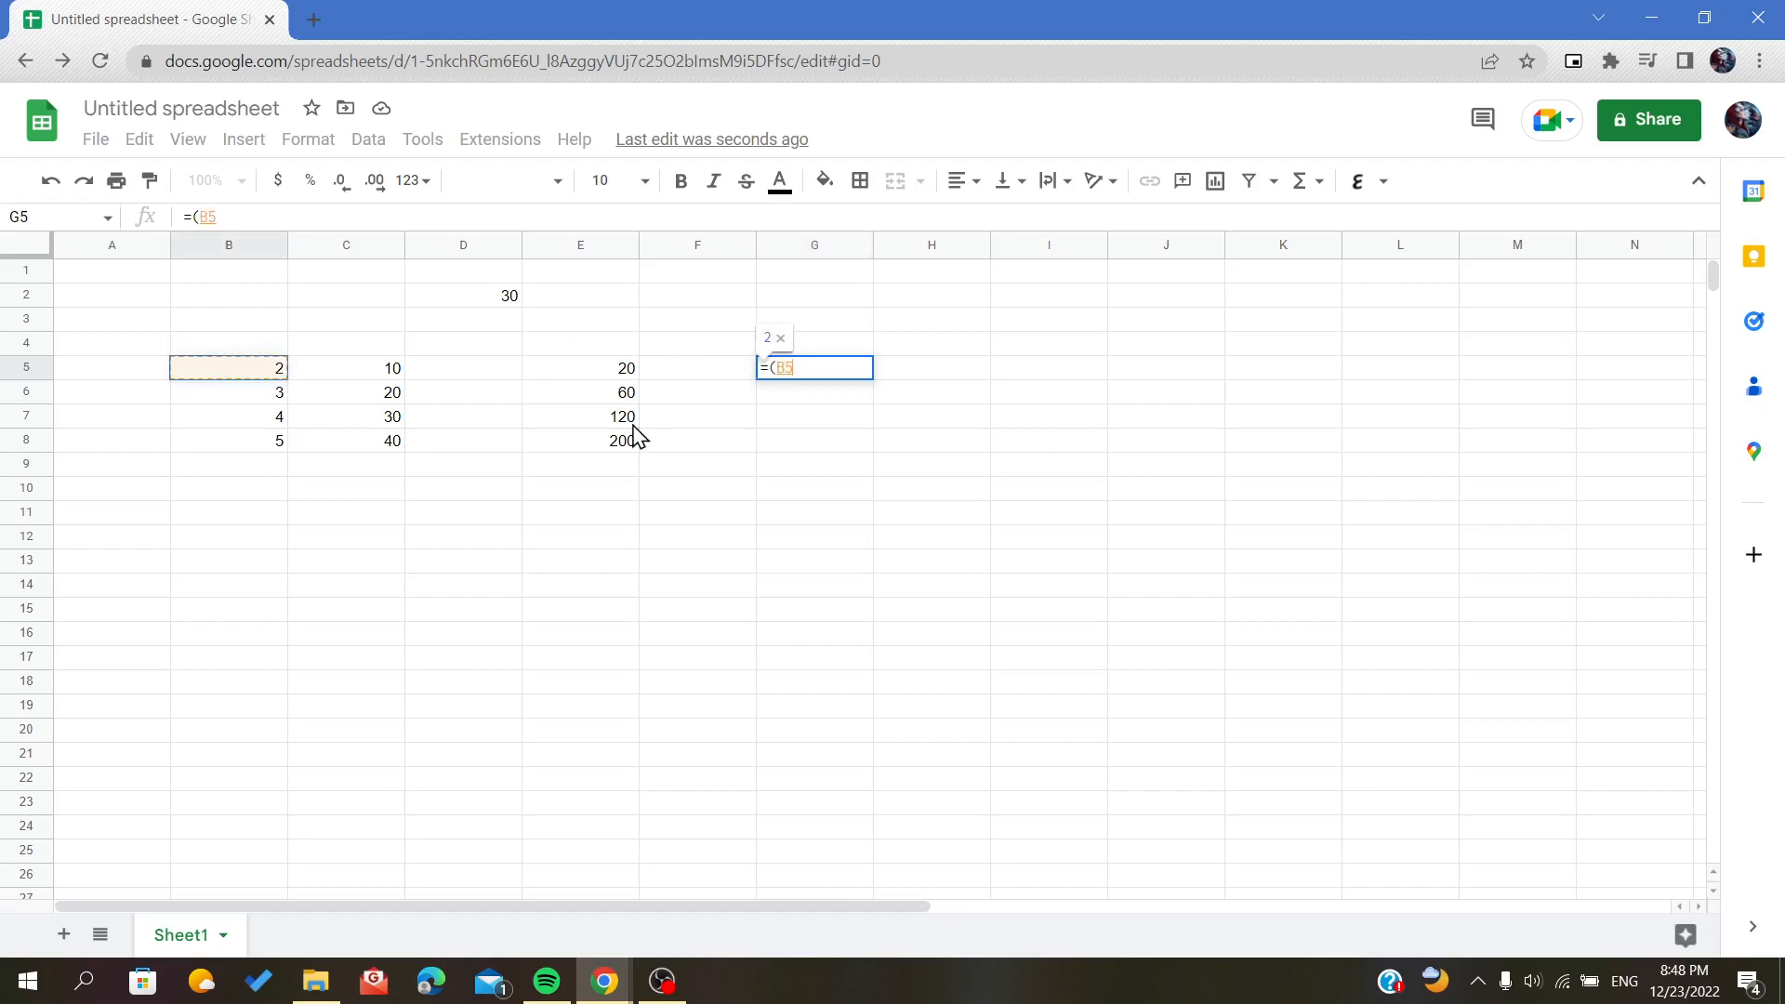
type("*")
left_click(395, 370)
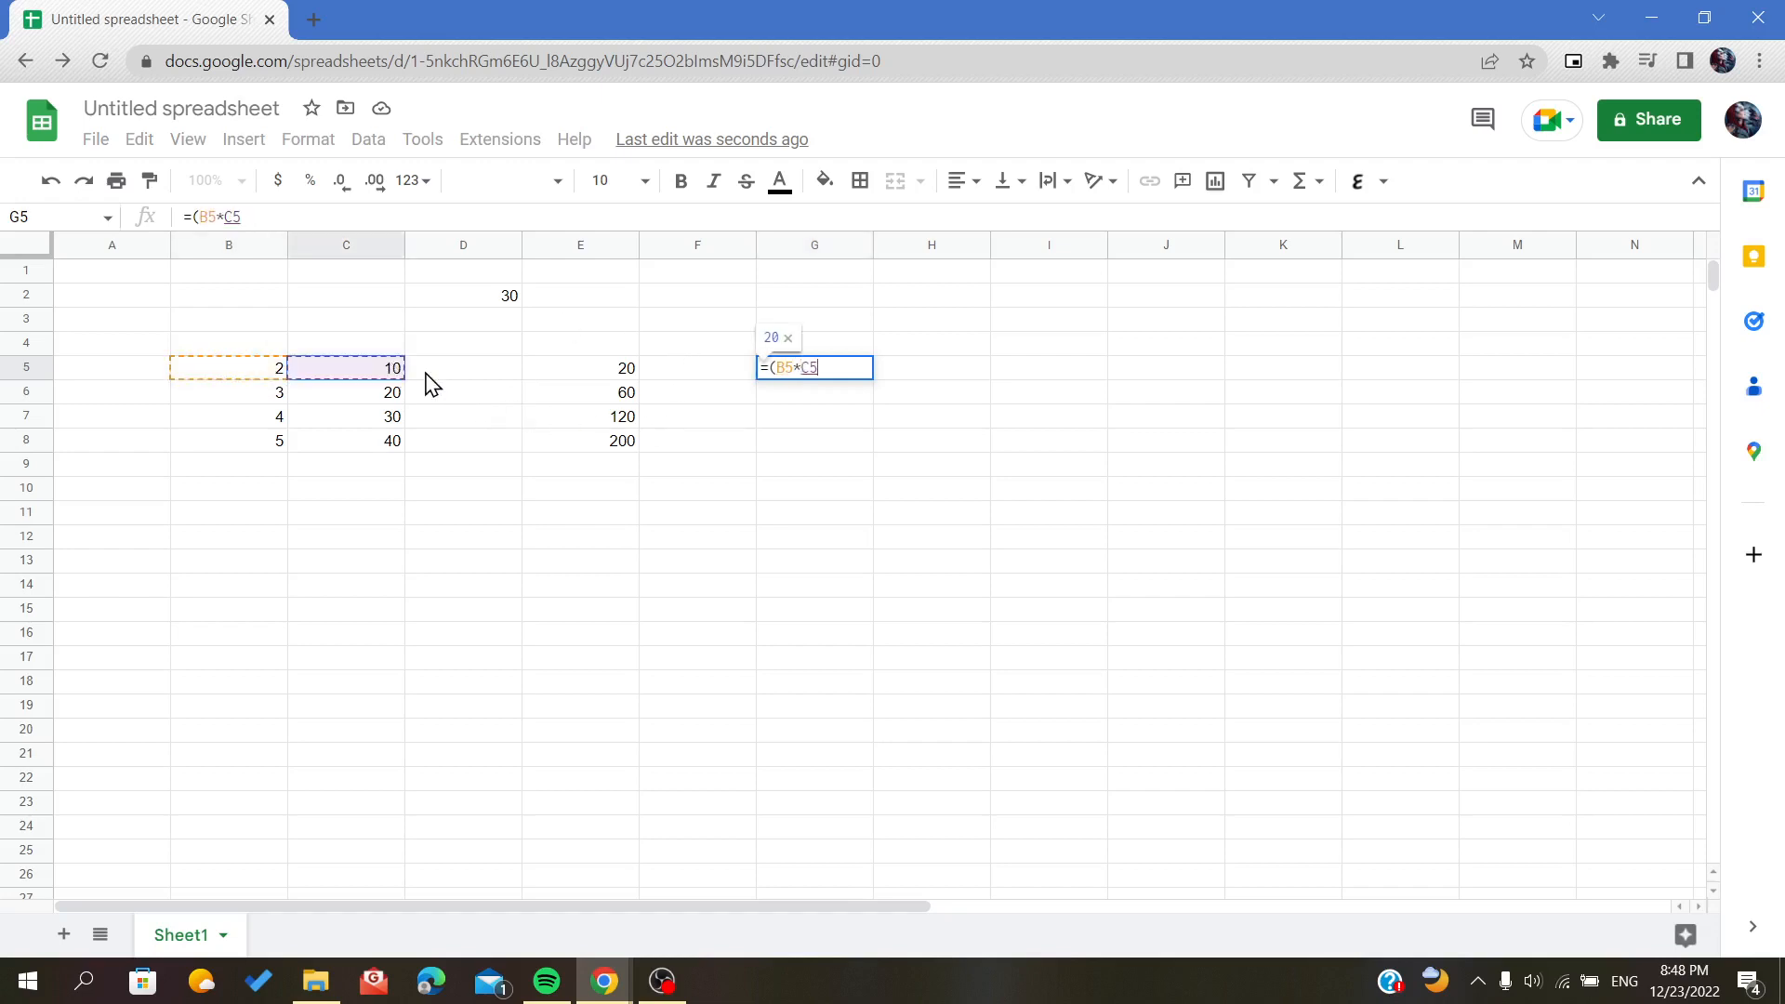
type(")")
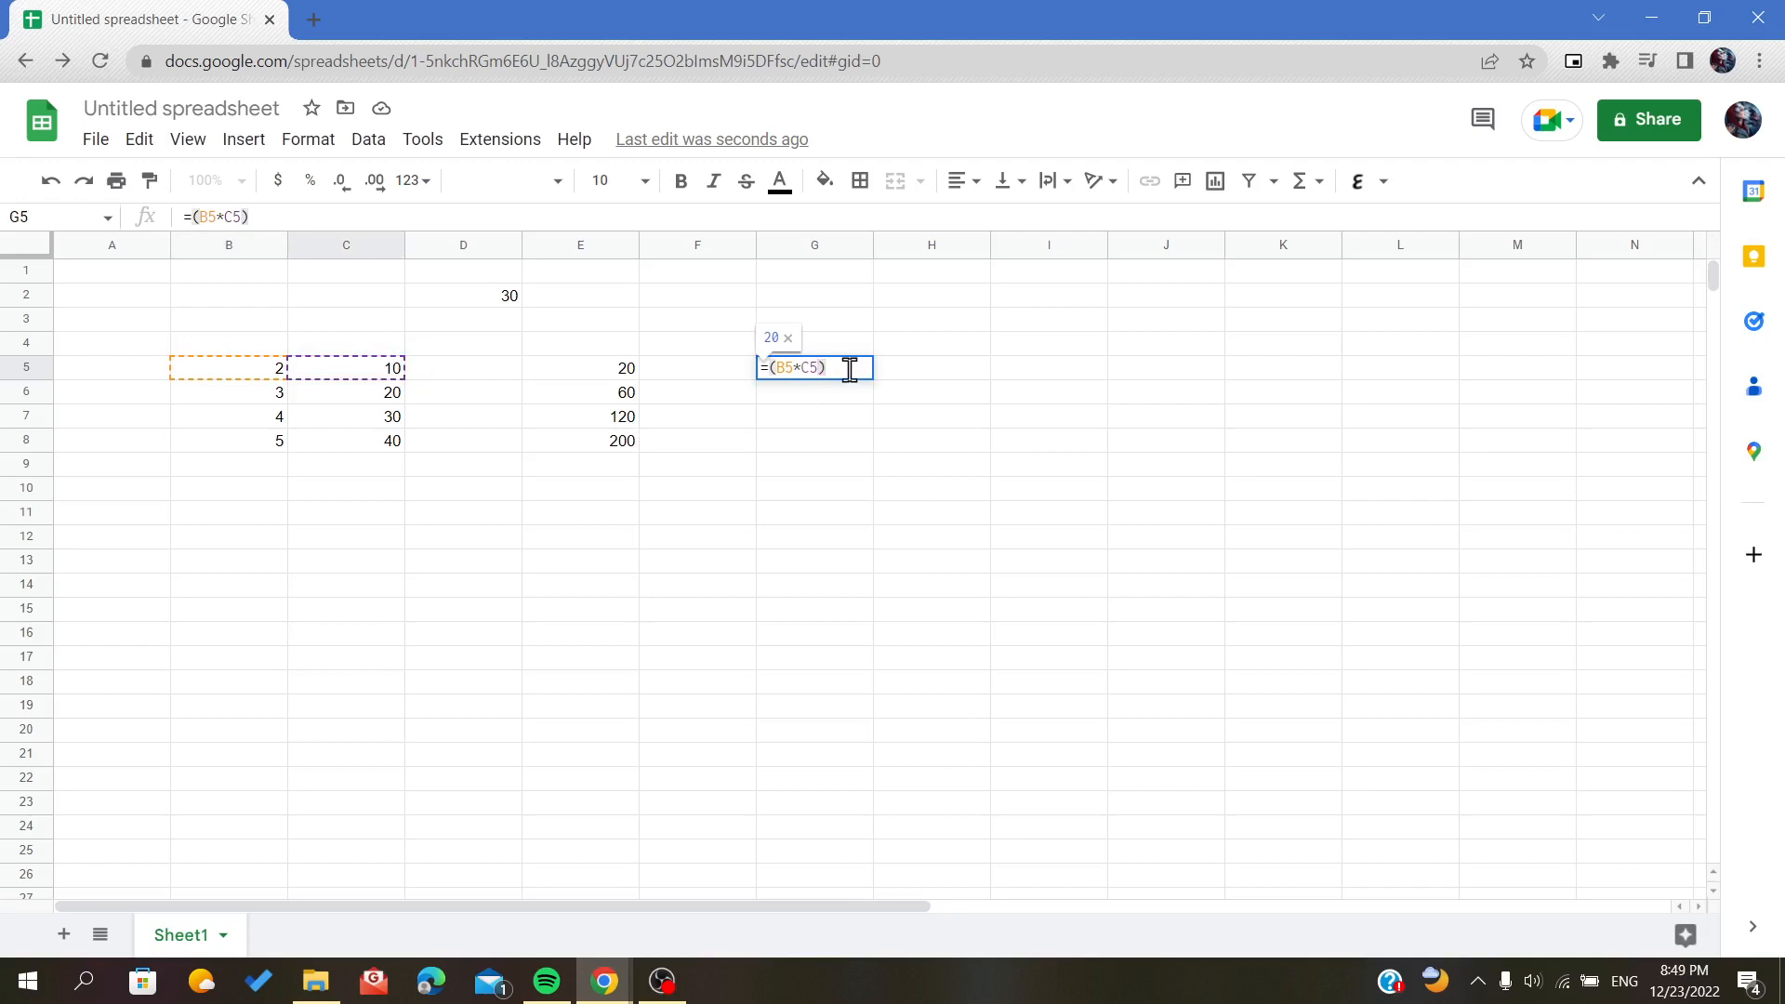
type("*")
left_click(491, 308)
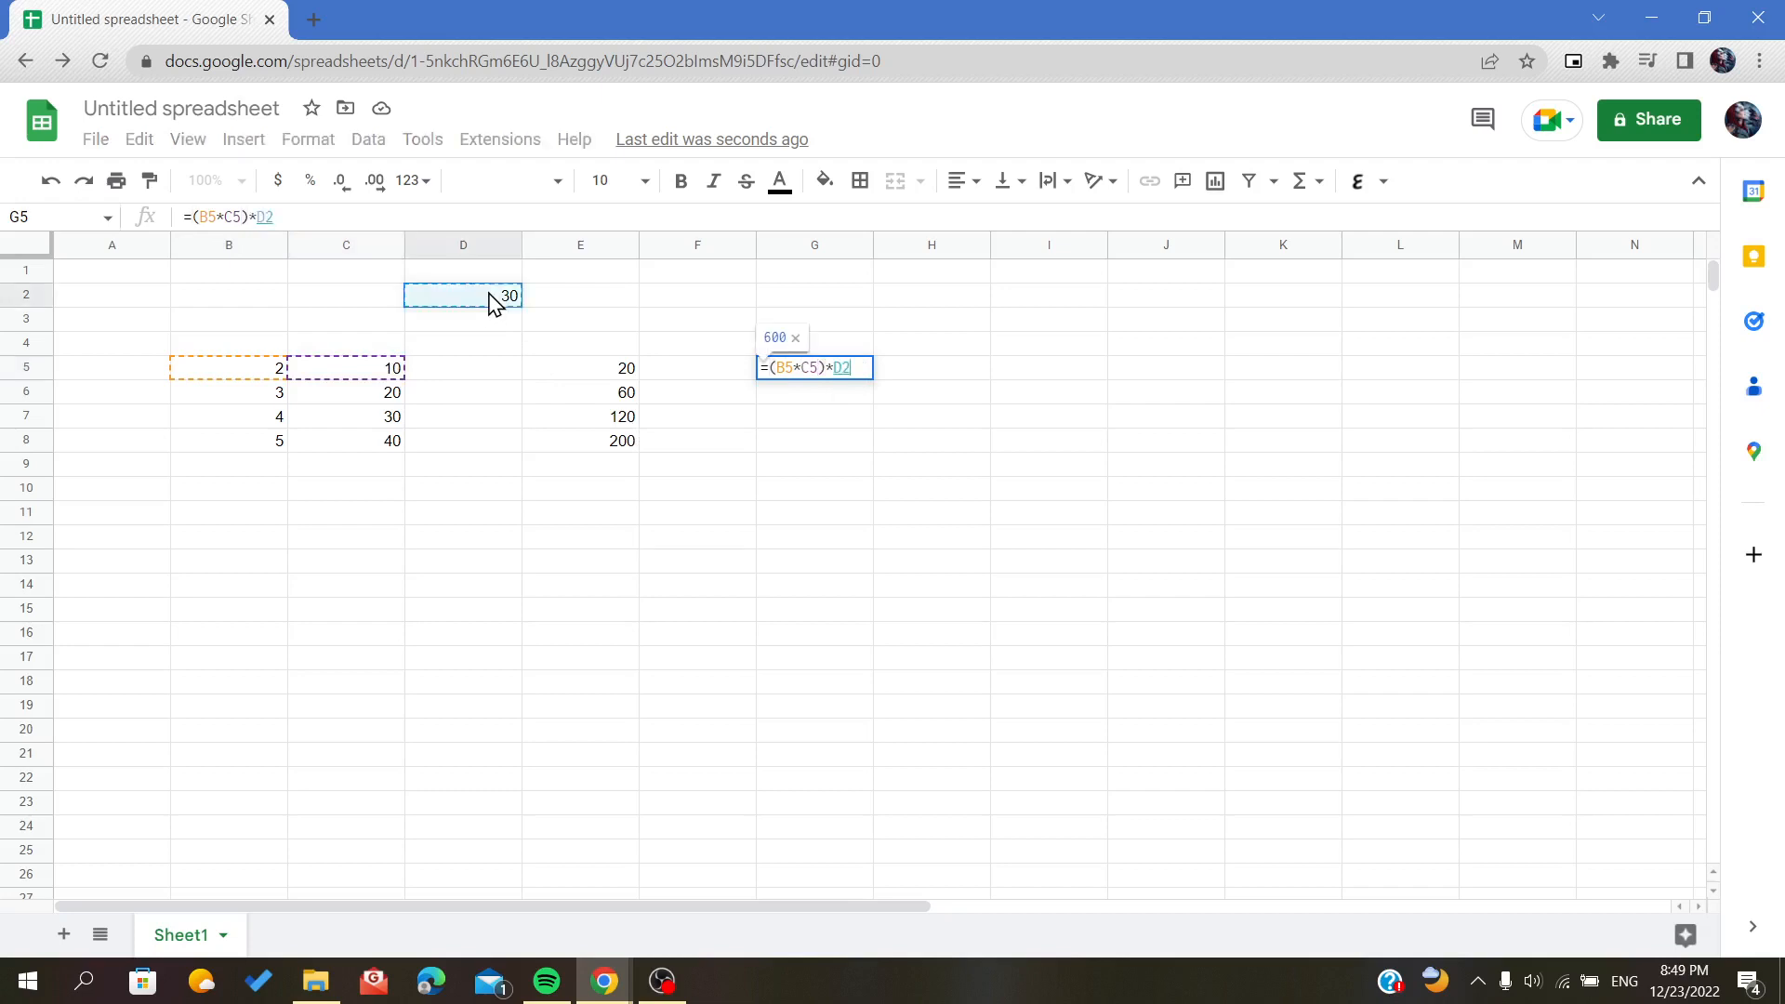
key("Return")
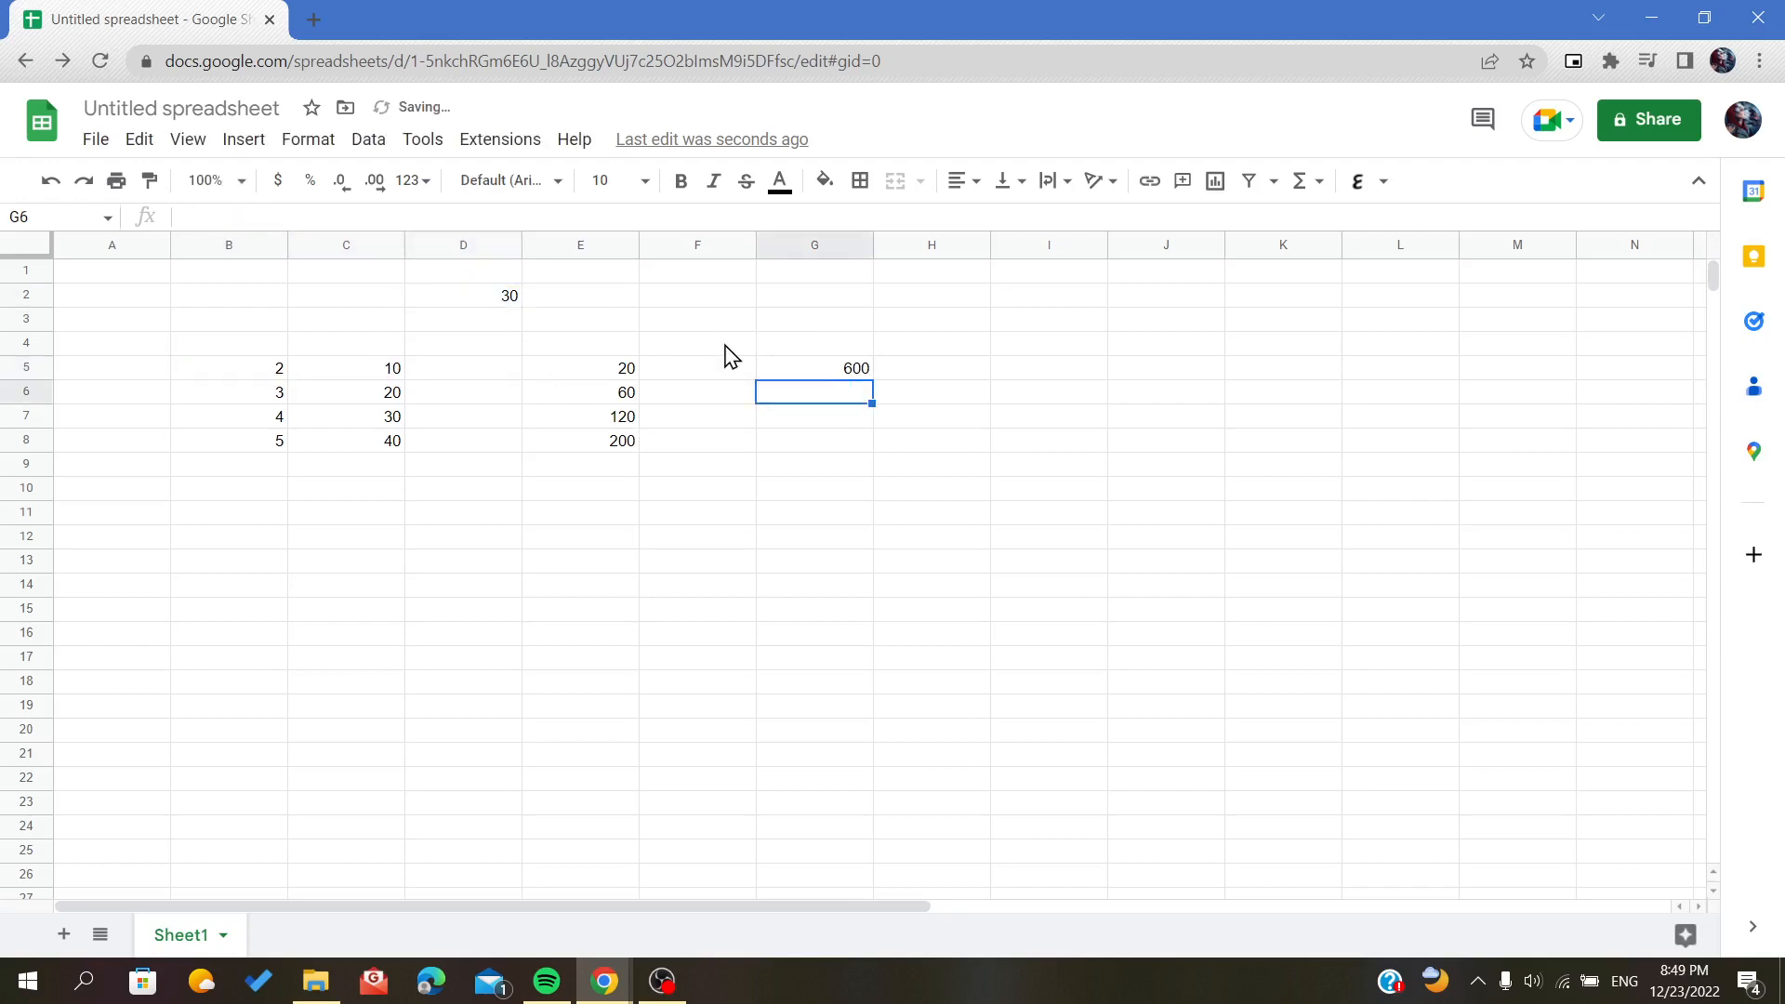
Fill the G5 formula down through G8 and inspect the cell references in the formula copied into G6.
left_click(818, 373)
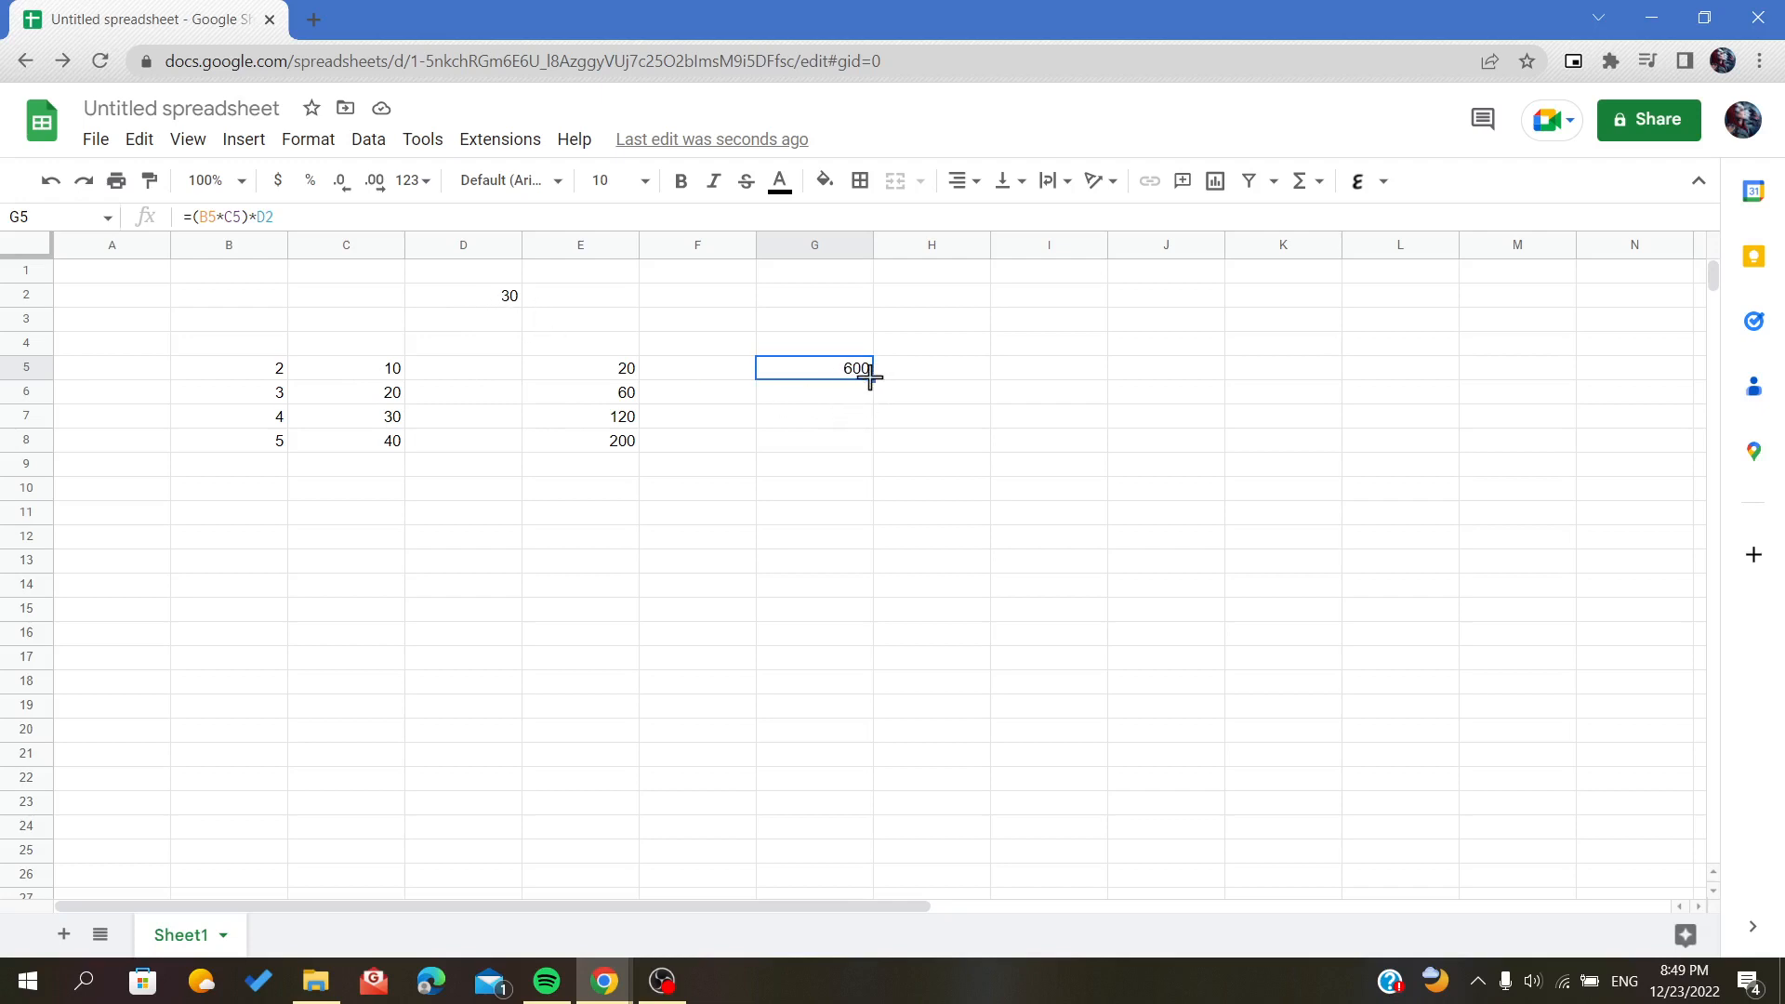
left_click_drag(865, 374, 865, 443)
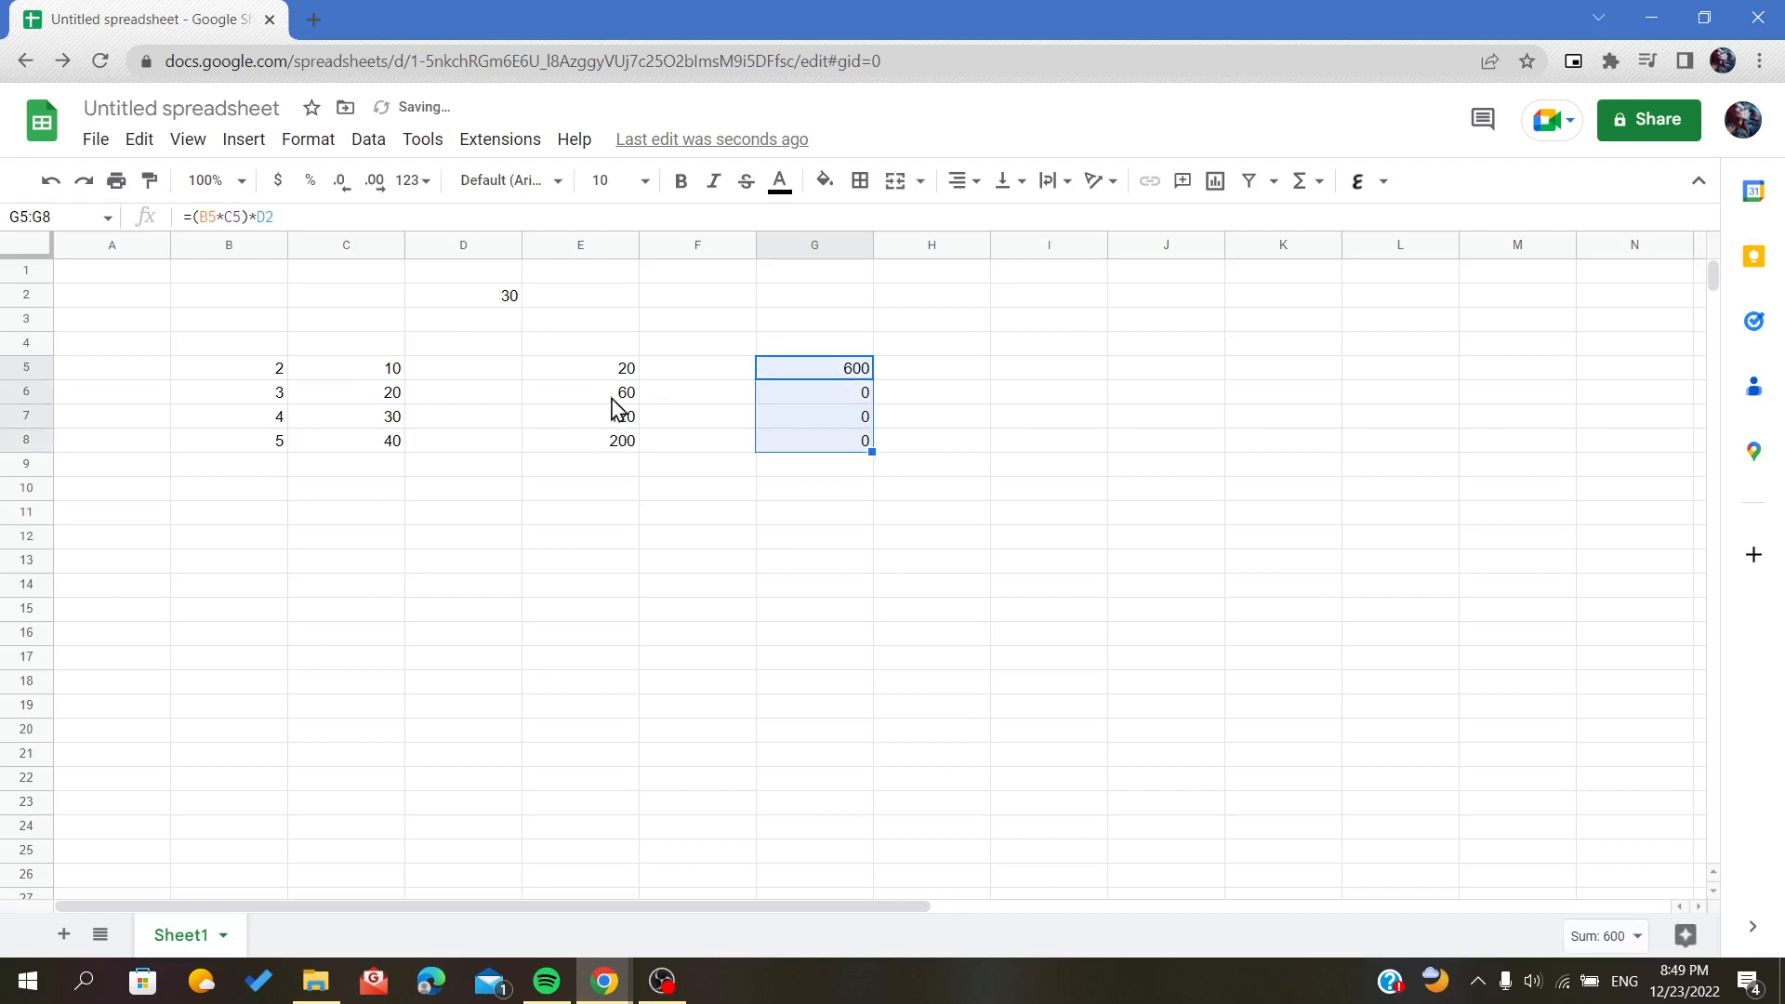
left_click(835, 393)
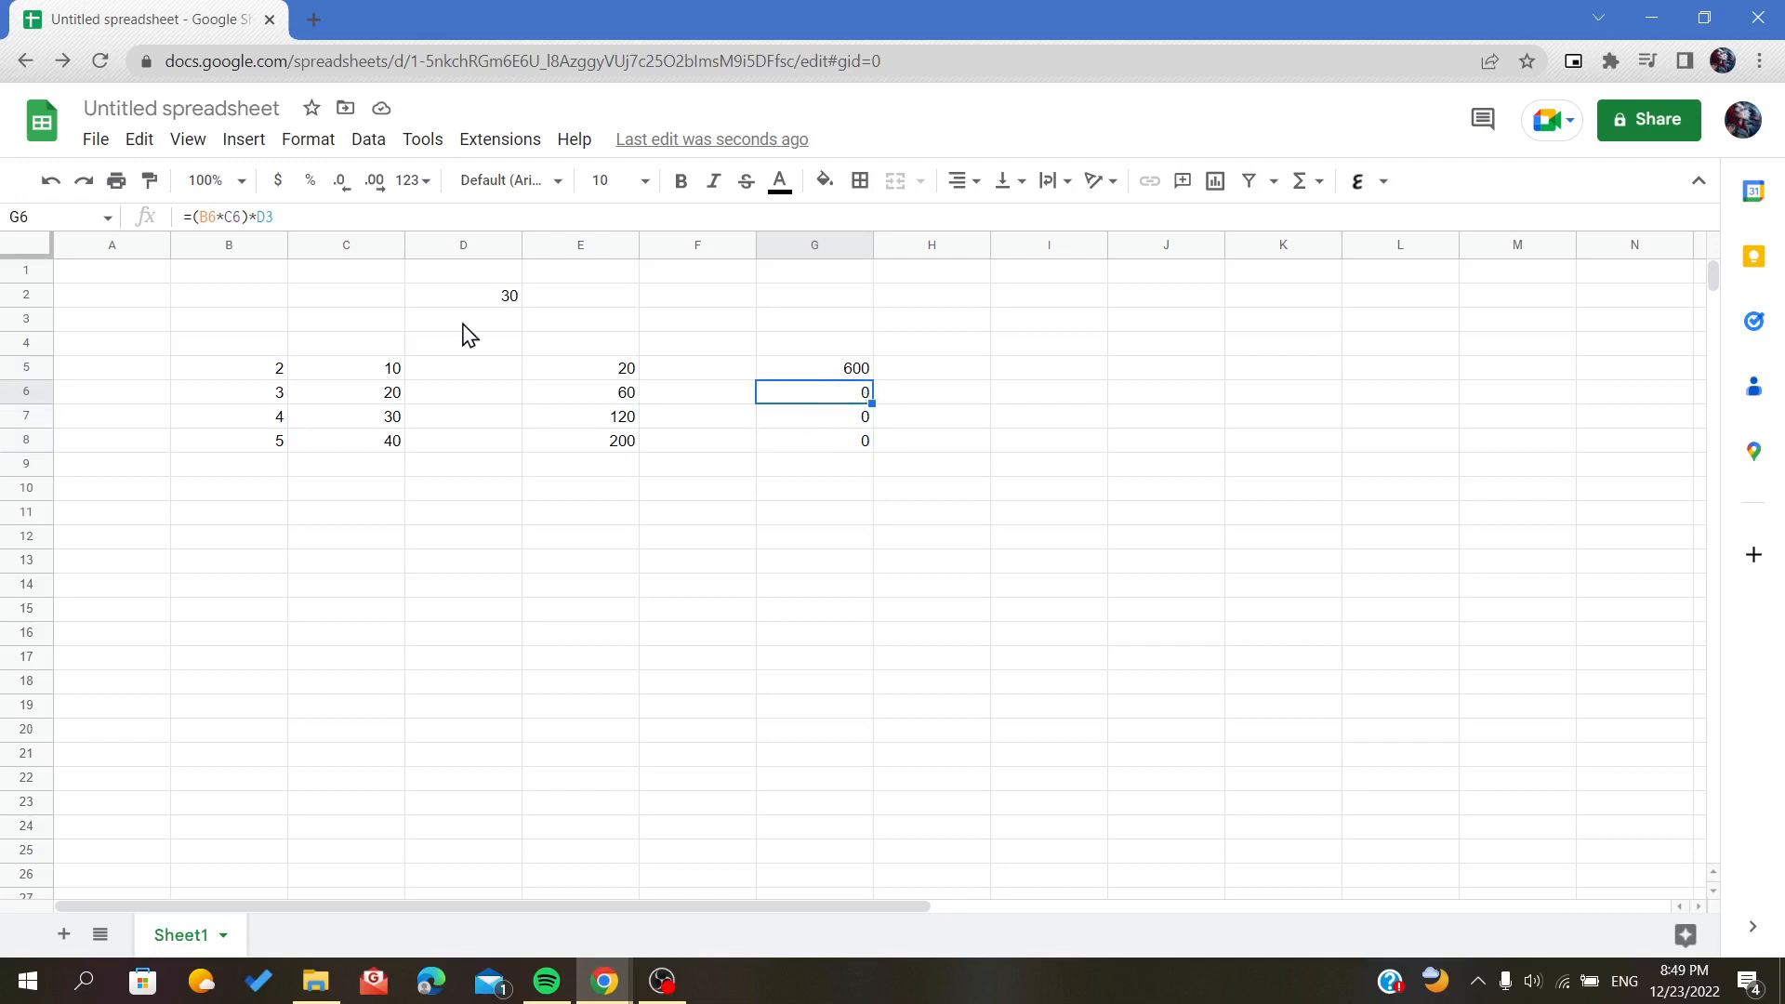
left_click(445, 280)
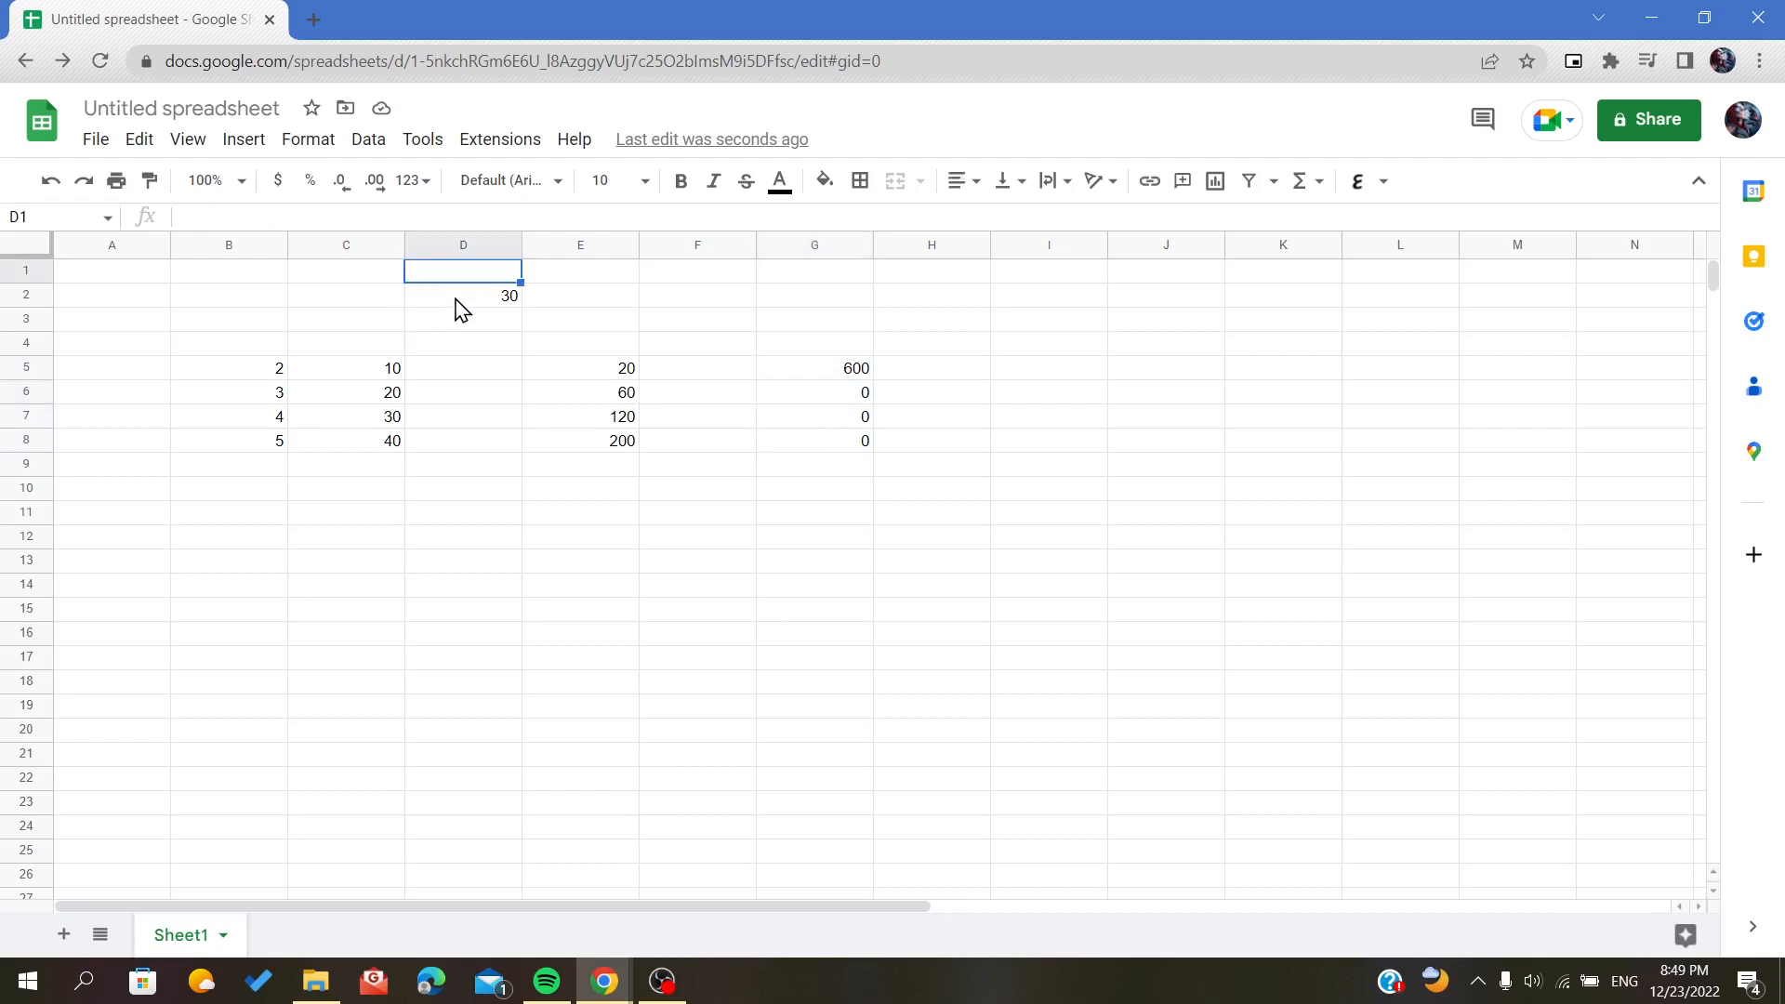
left_click(811, 394)
left_click(277, 216)
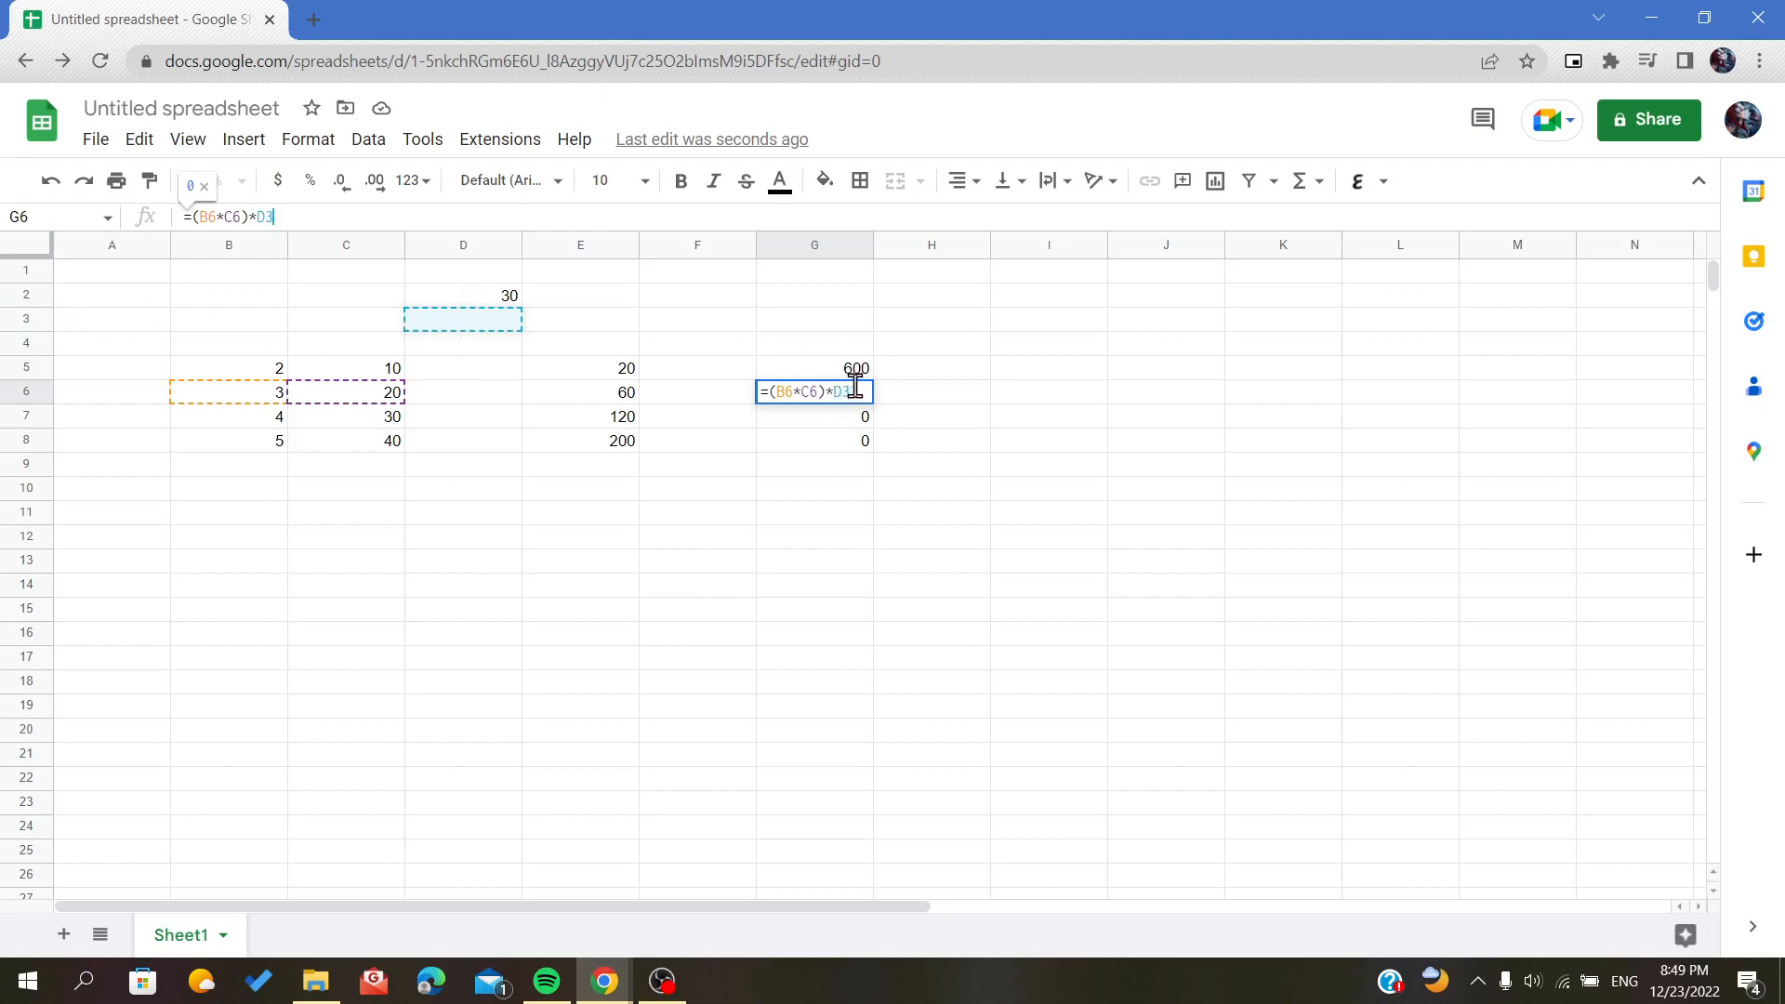
Change the G5 formula to =(B5*C5)*D$2 so that only the row of the multiplier reference is locked.
left_click(924, 399)
left_click(862, 401)
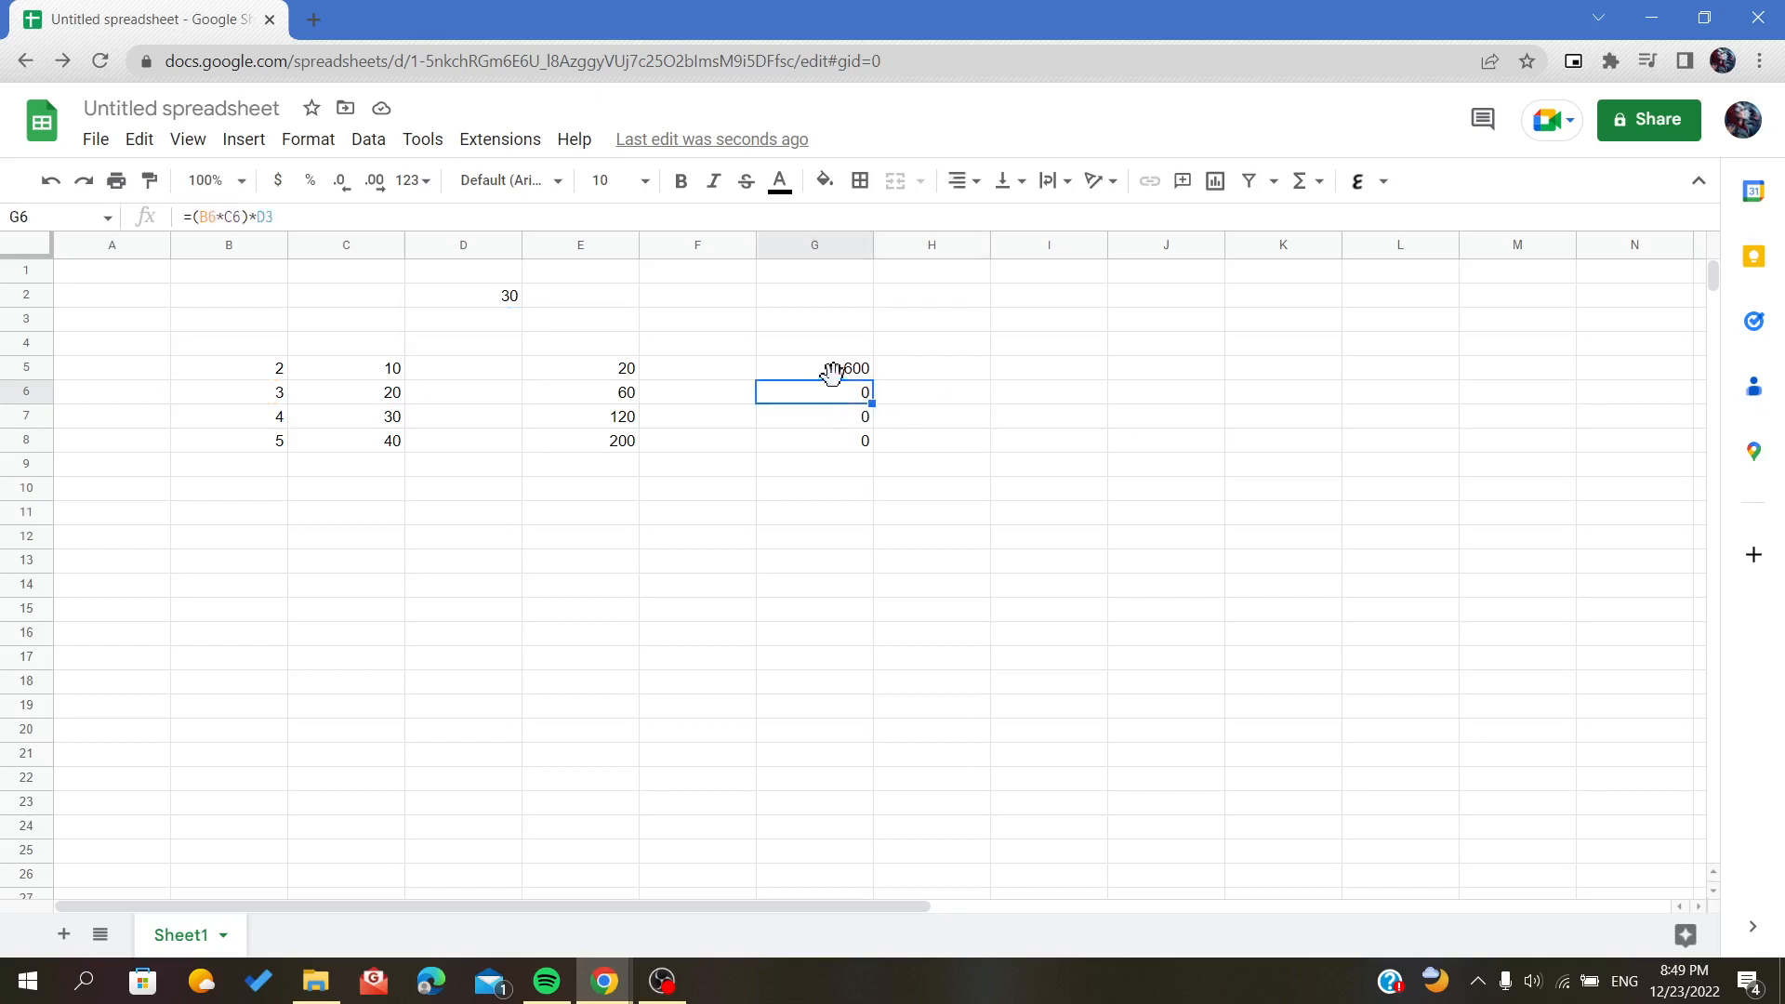
left_click(835, 367)
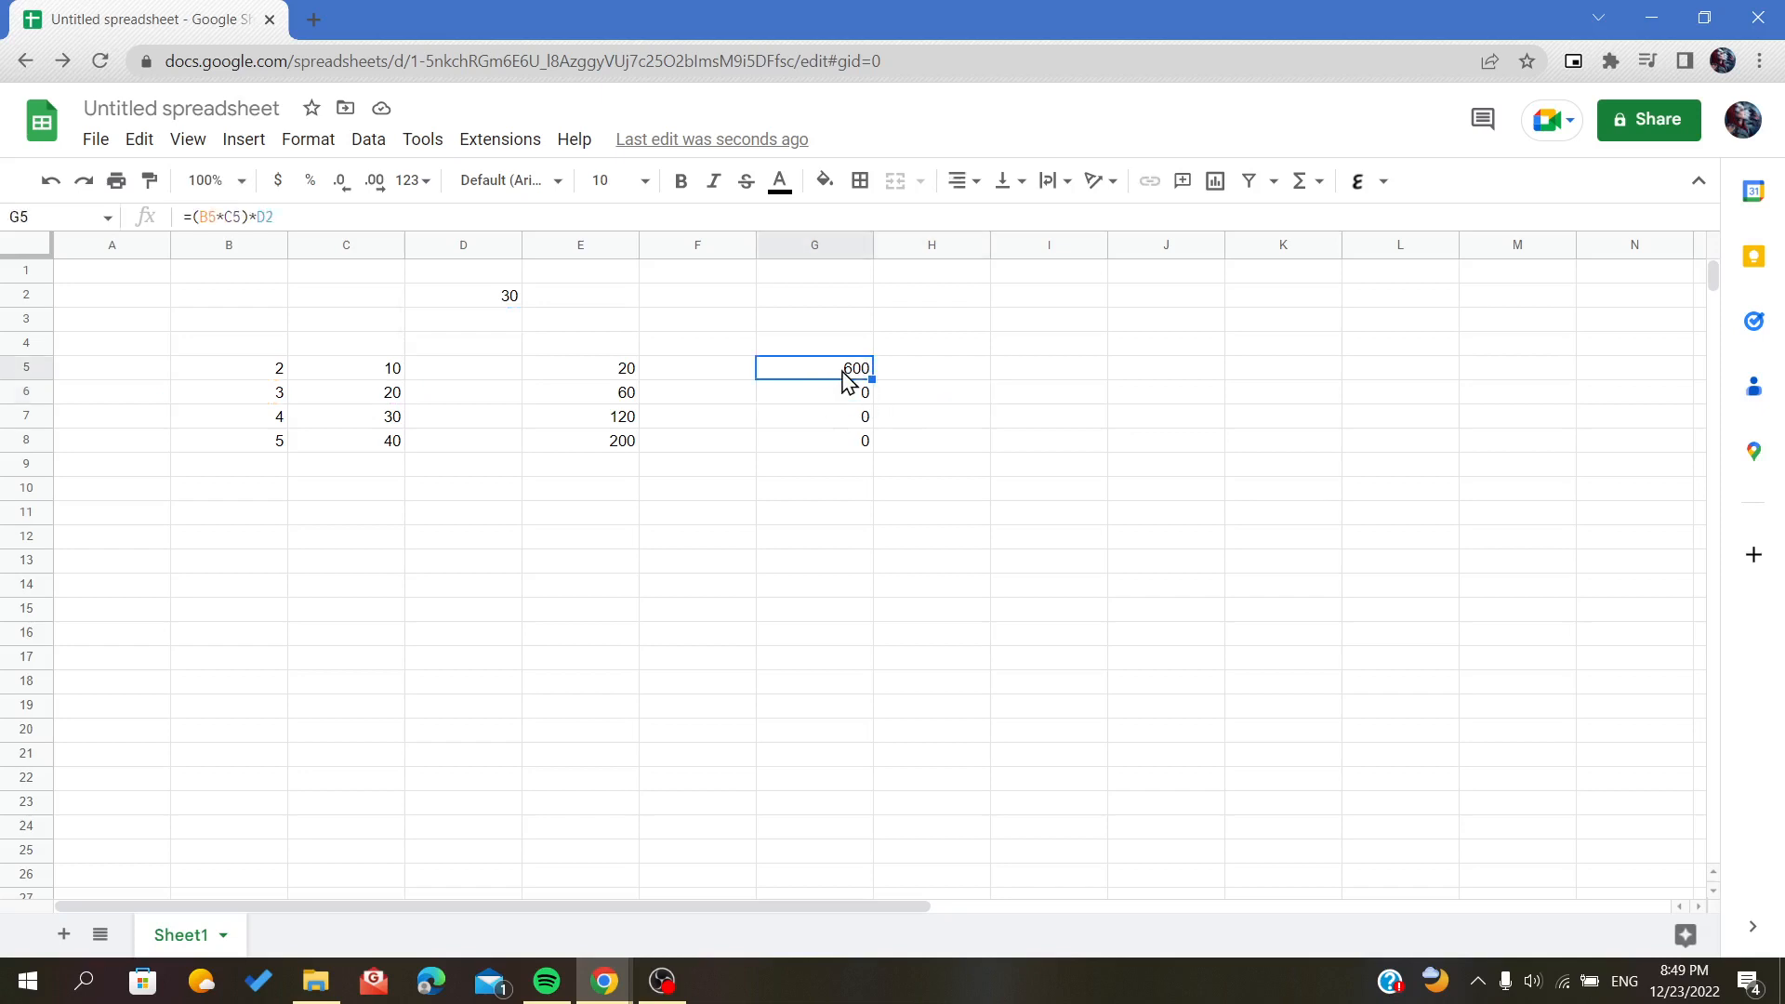
left_click(262, 215)
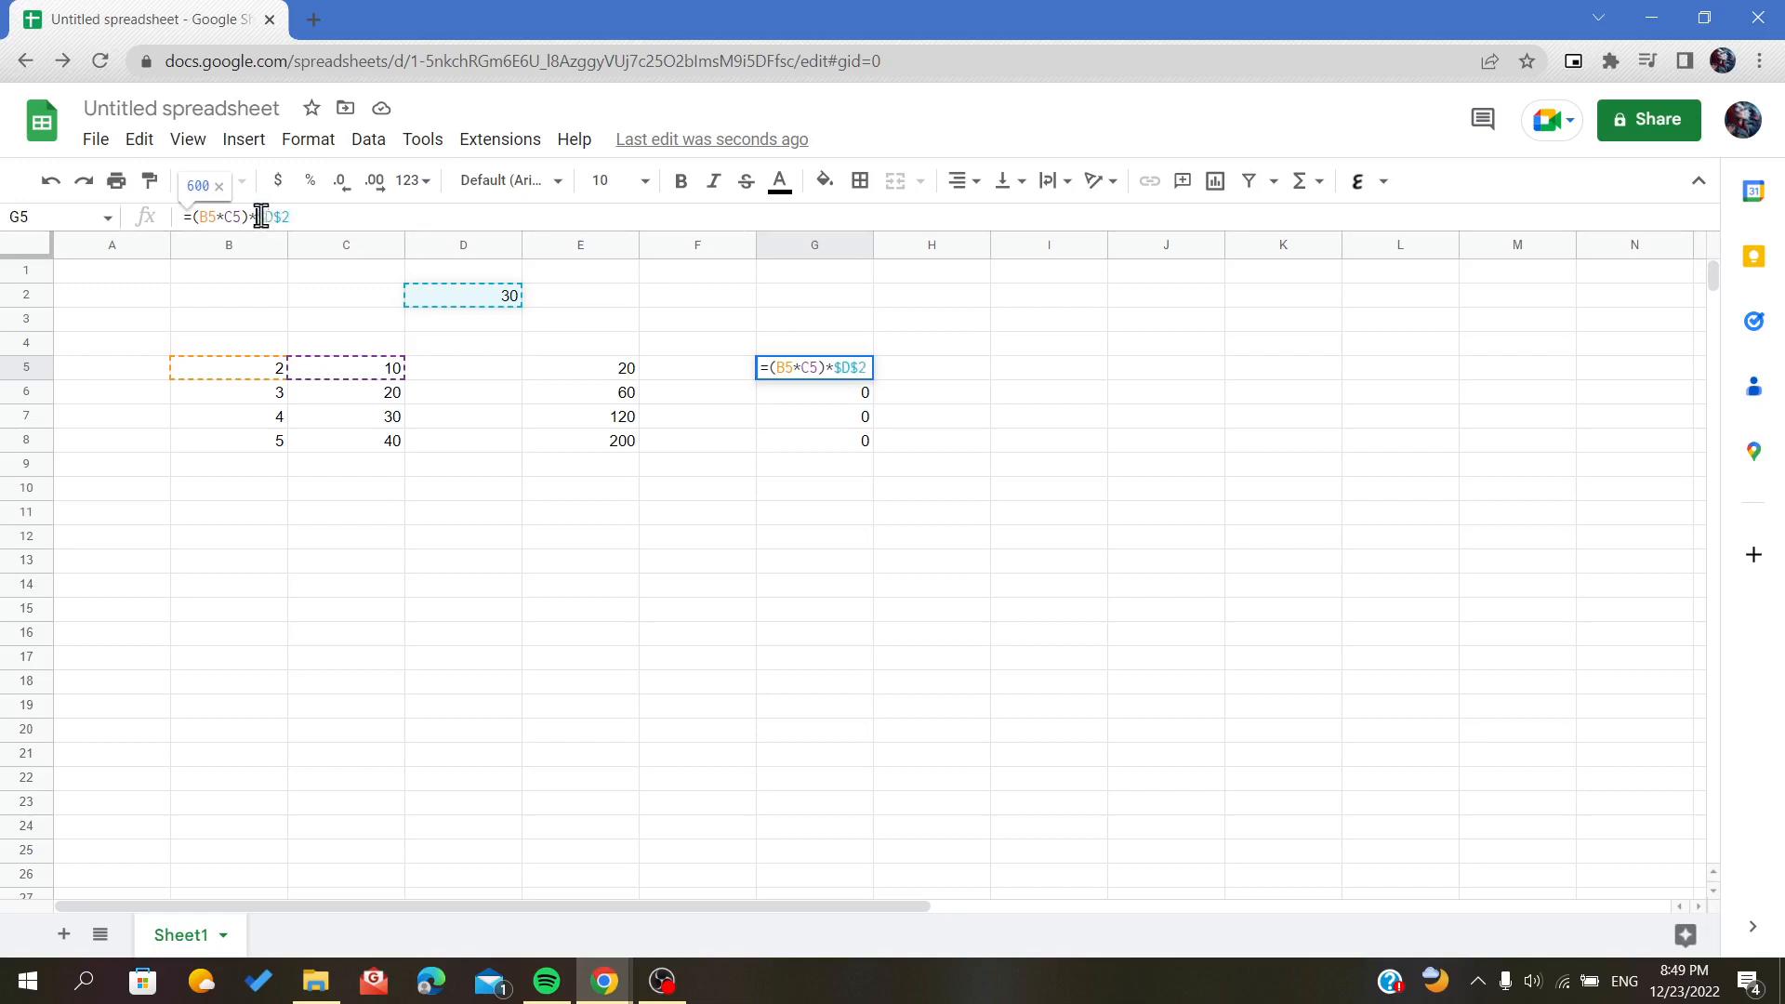
left_click(298, 219)
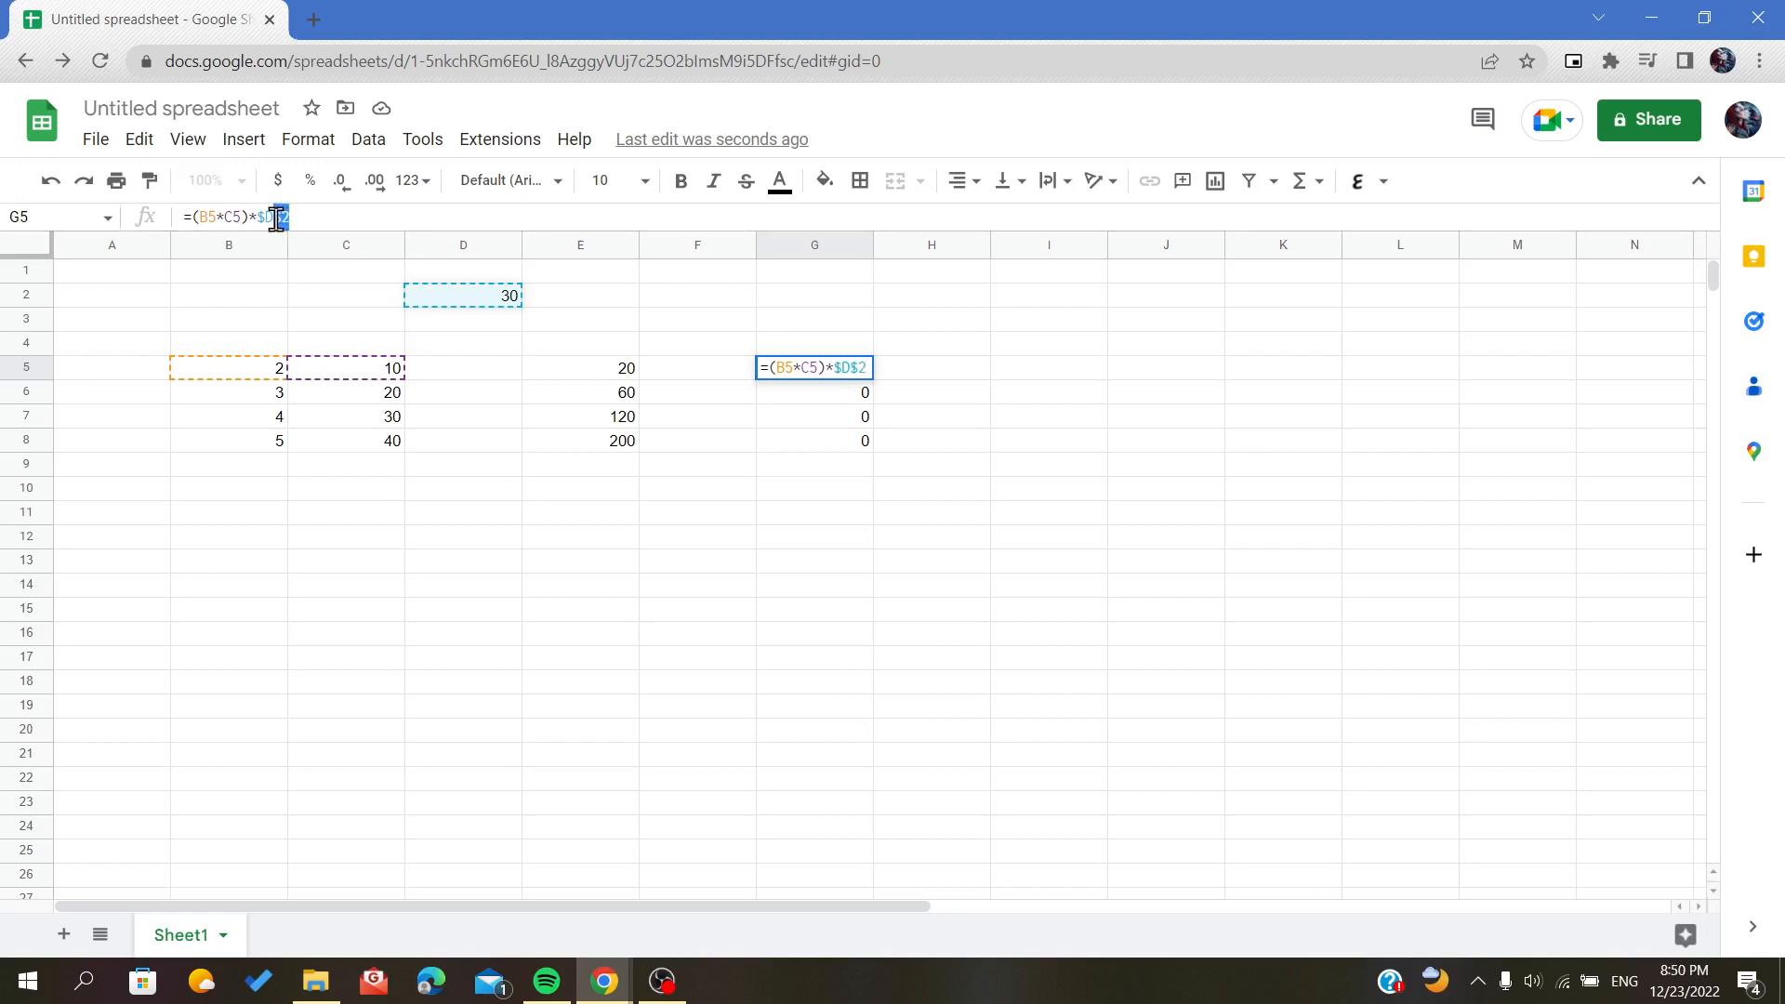
left_click_drag(256, 220, 282, 220)
left_click(308, 221)
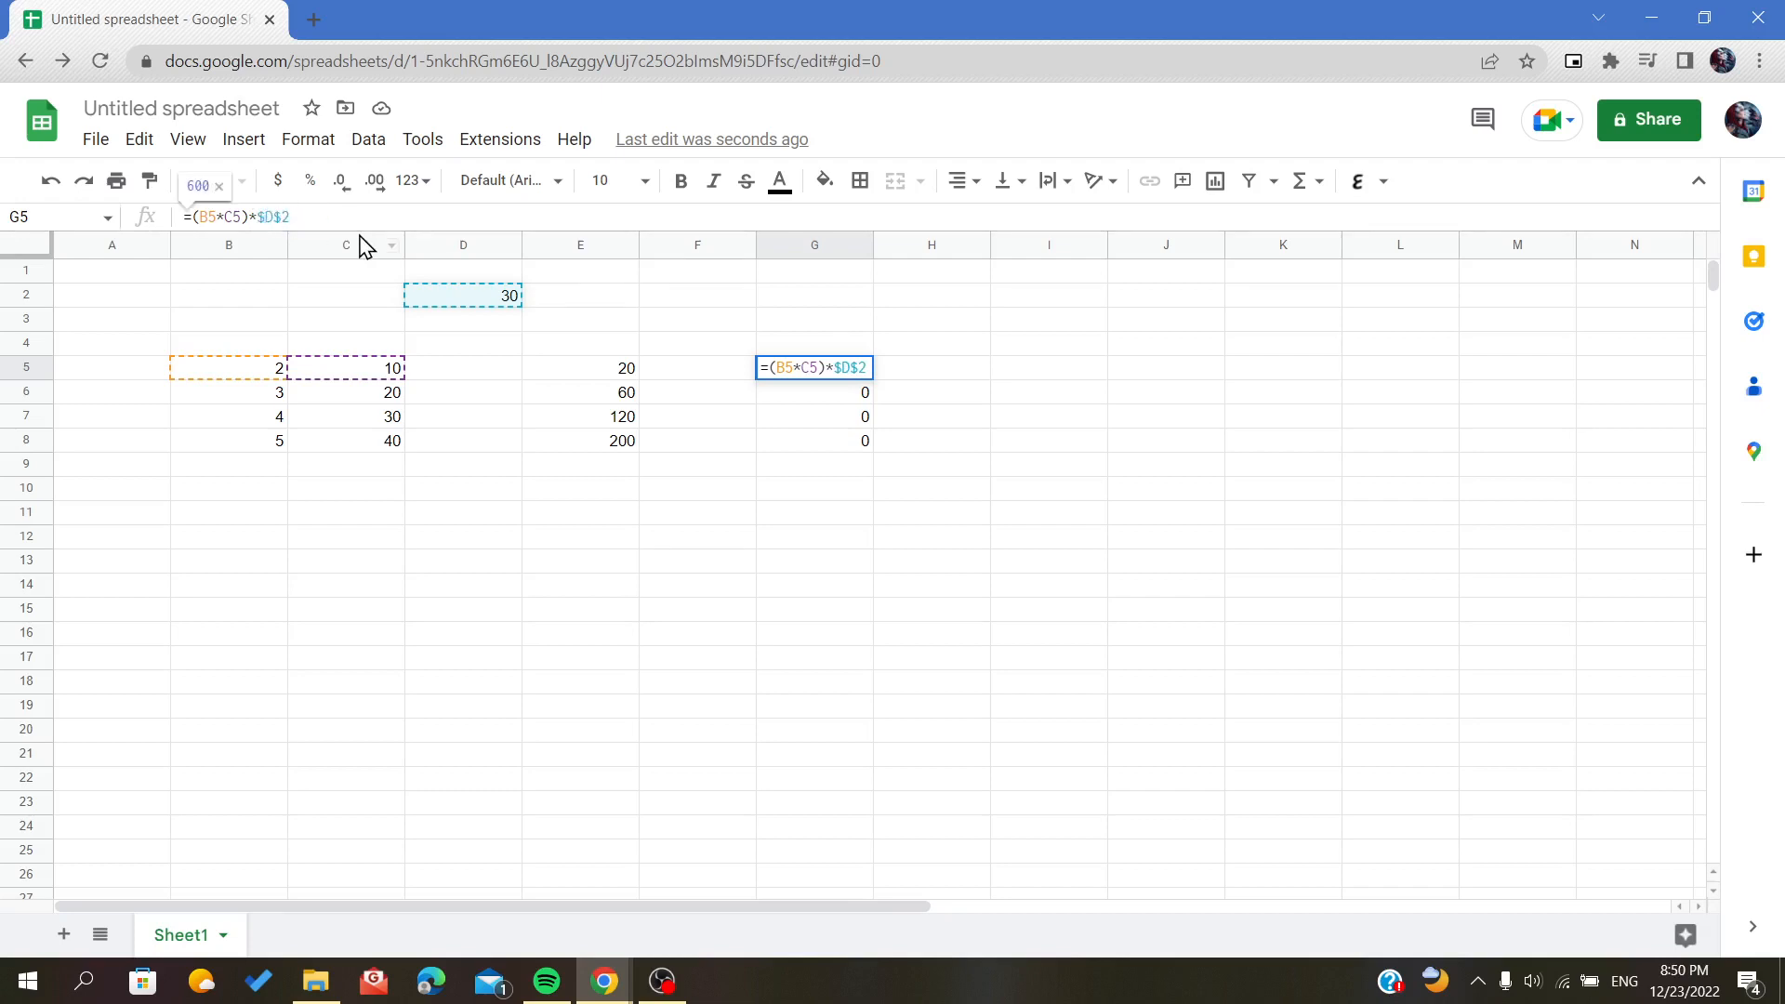
key("BackSpace")
left_click(413, 300)
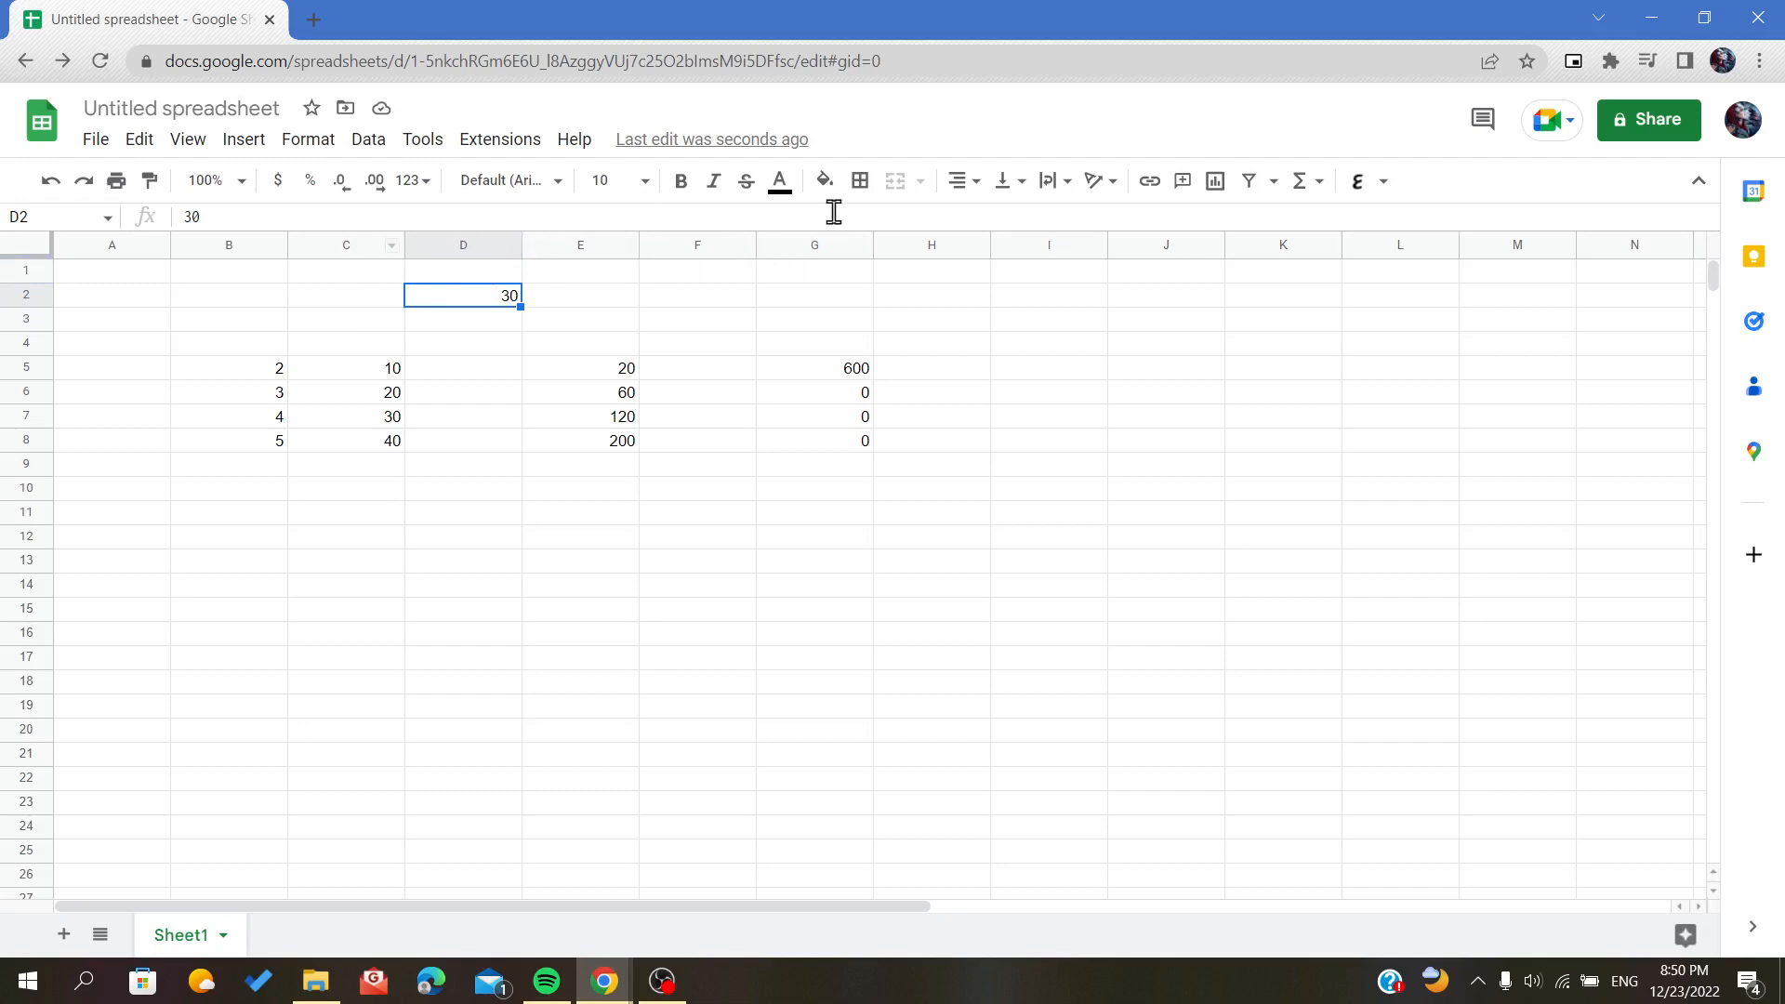
Fill the G5 formula down through G8 and inspect the multiplier reference in G6 and G7.
left_click(867, 374)
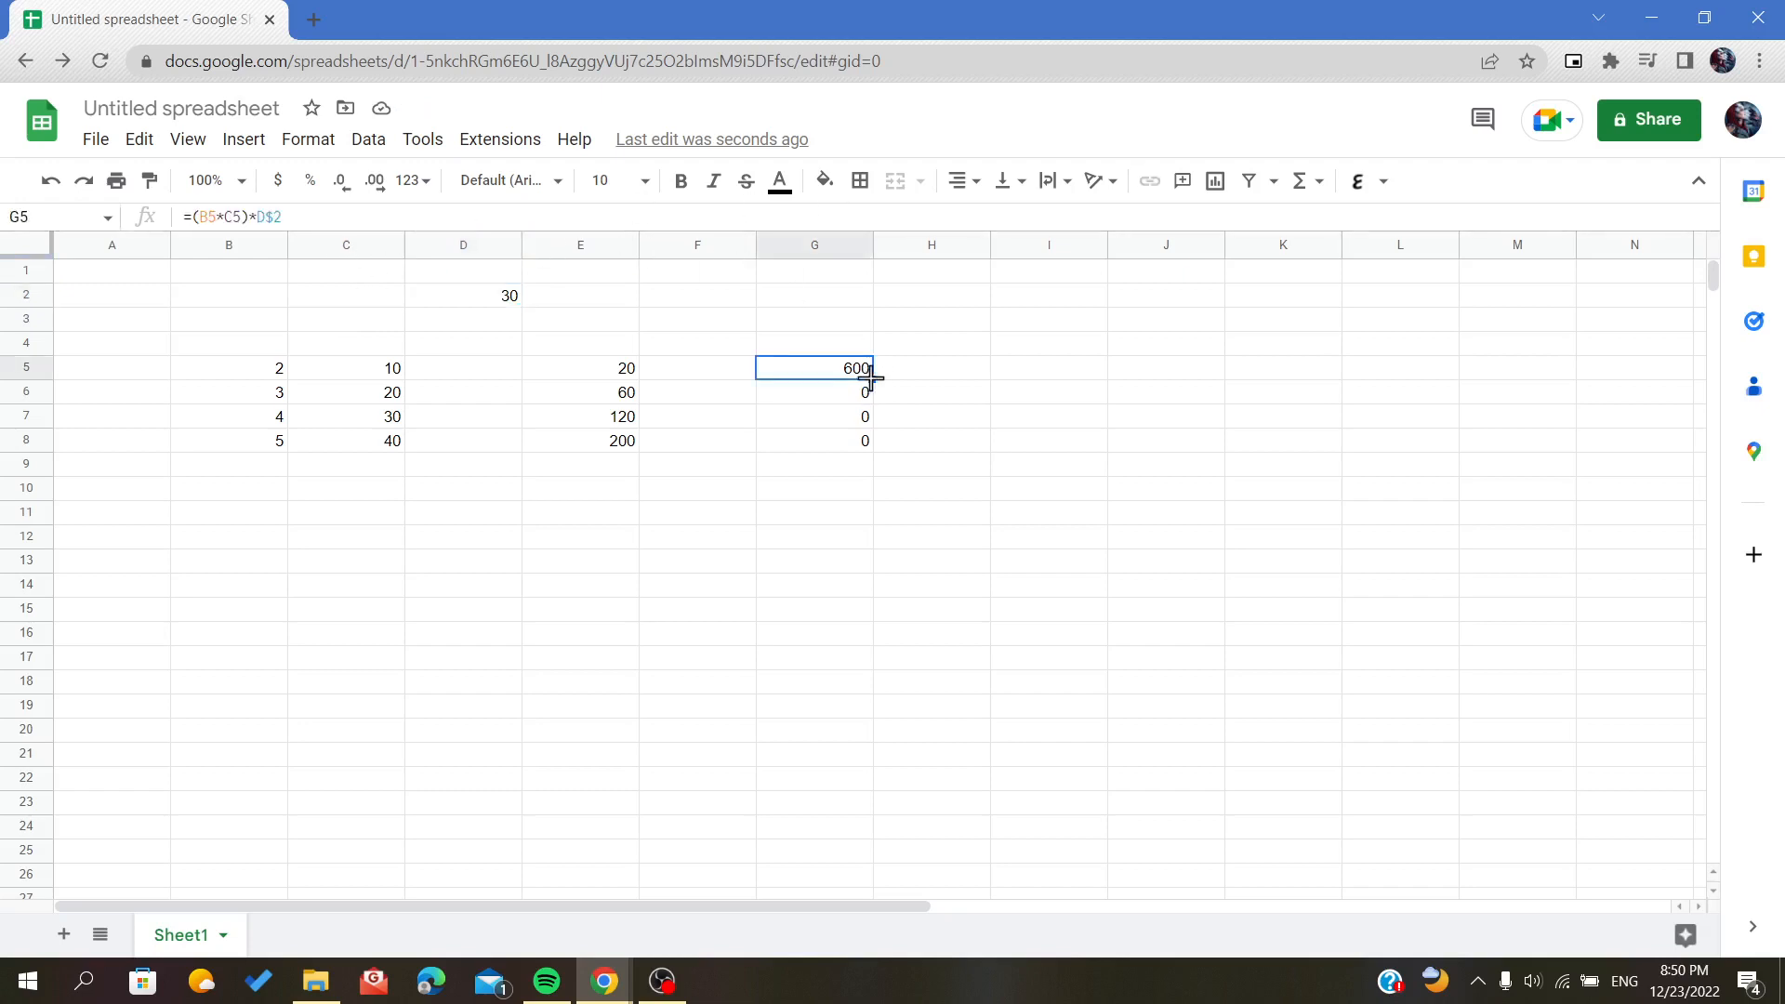
left_click_drag(872, 376, 865, 448)
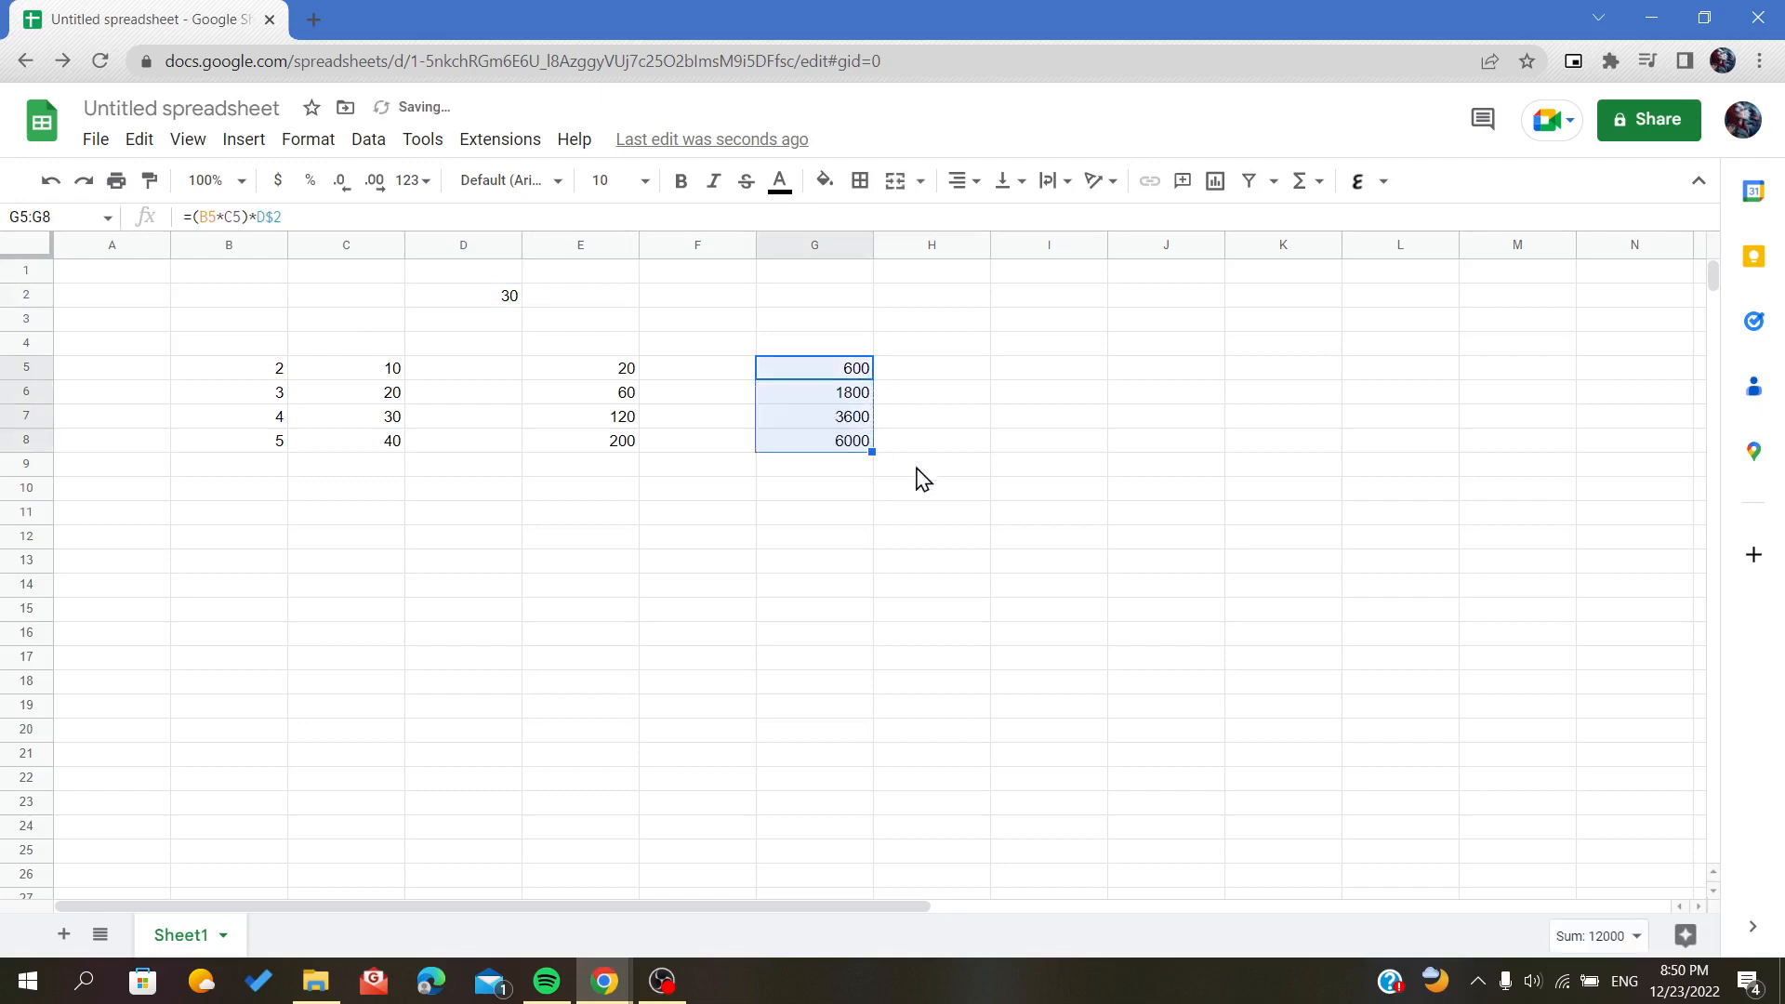
left_click(832, 391)
left_click_drag(282, 216, 266, 226)
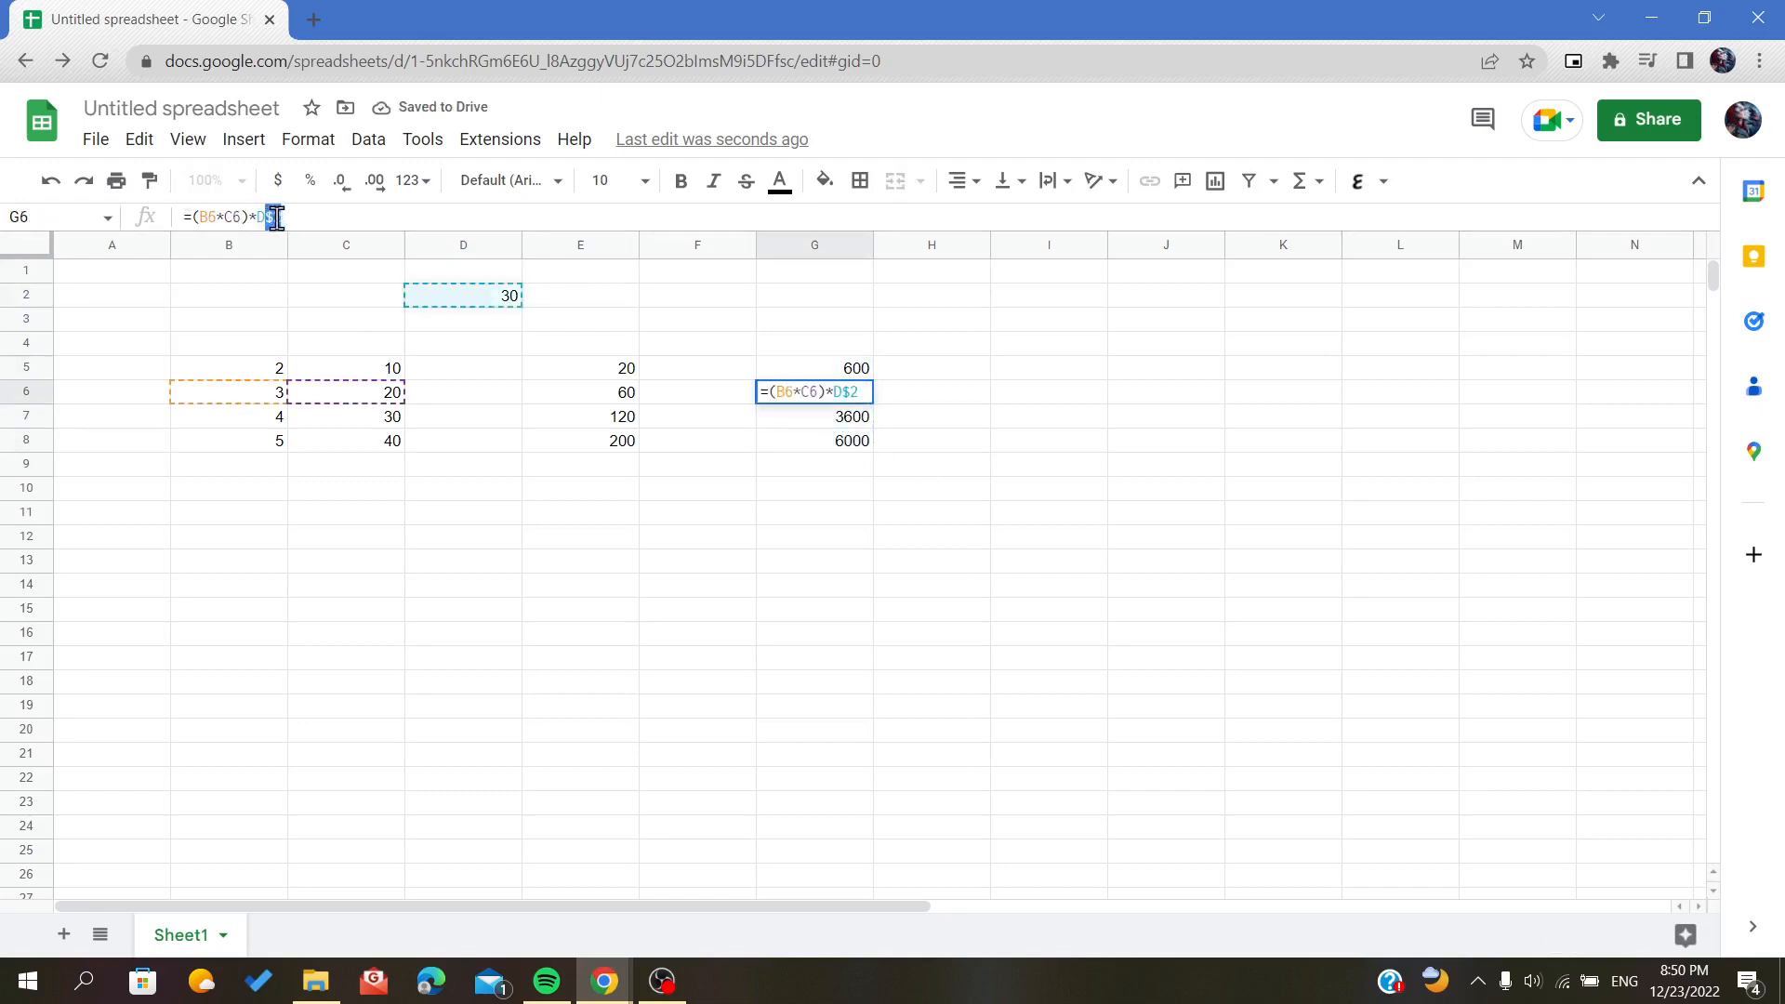
left_click(826, 421)
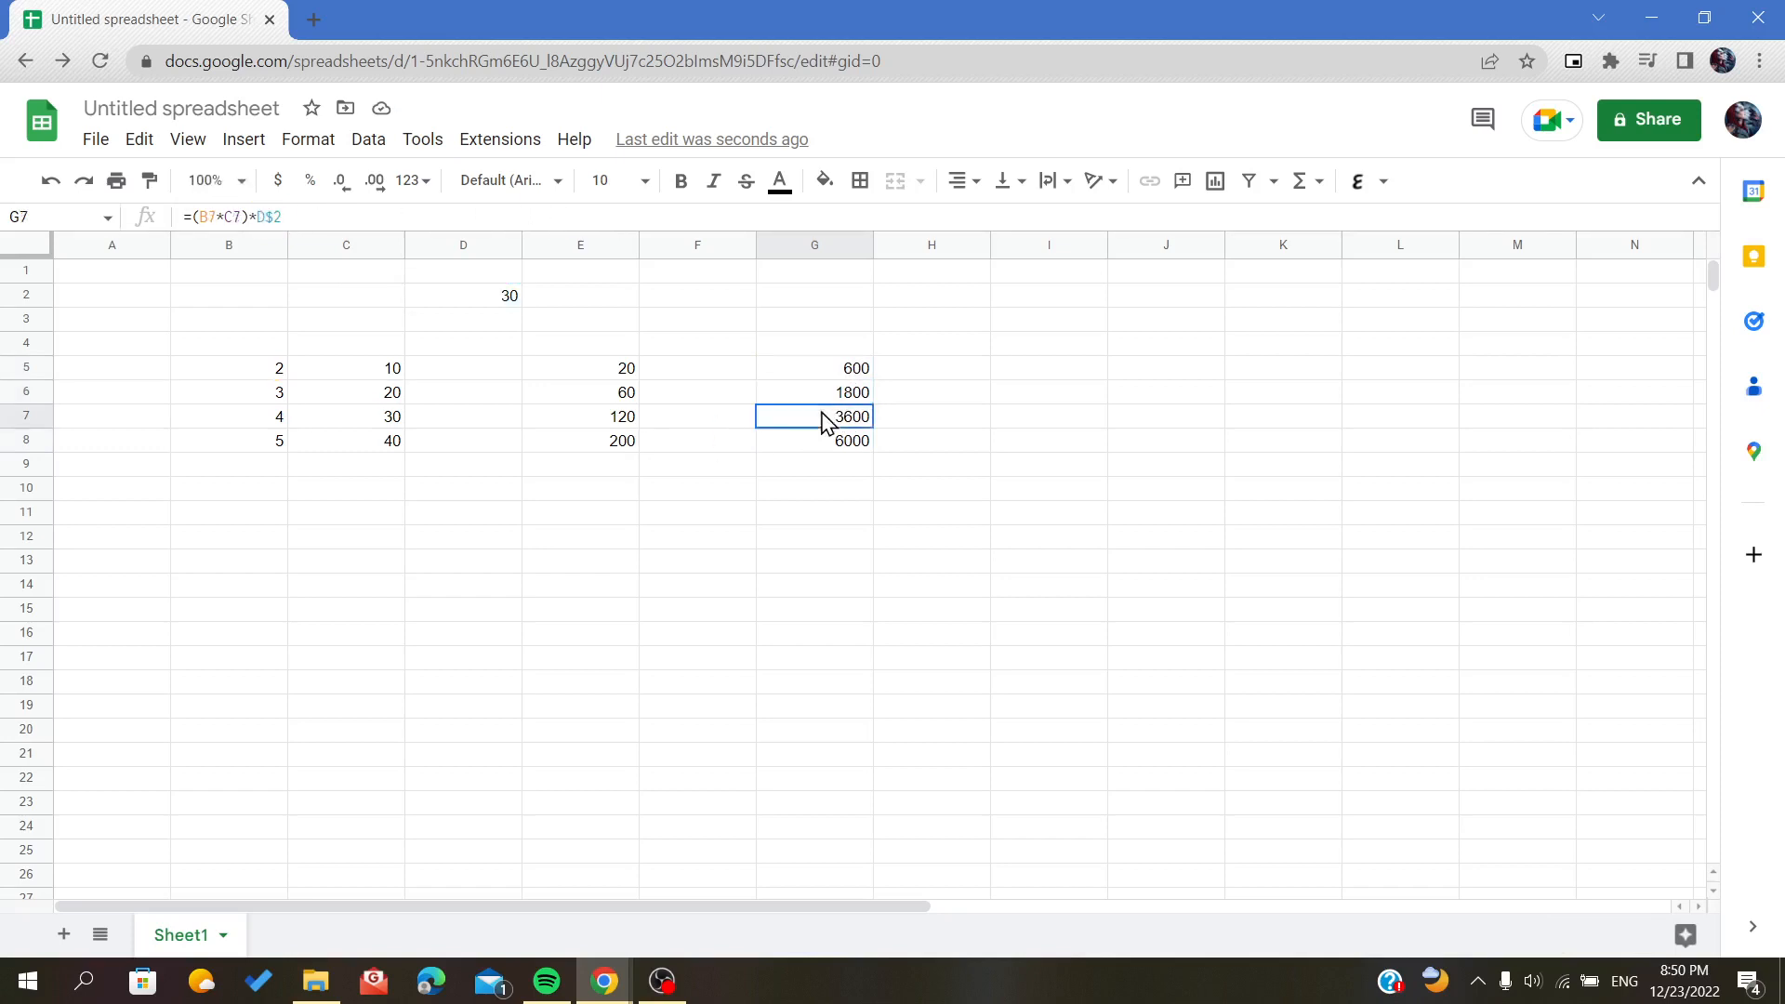
double_click(276, 214)
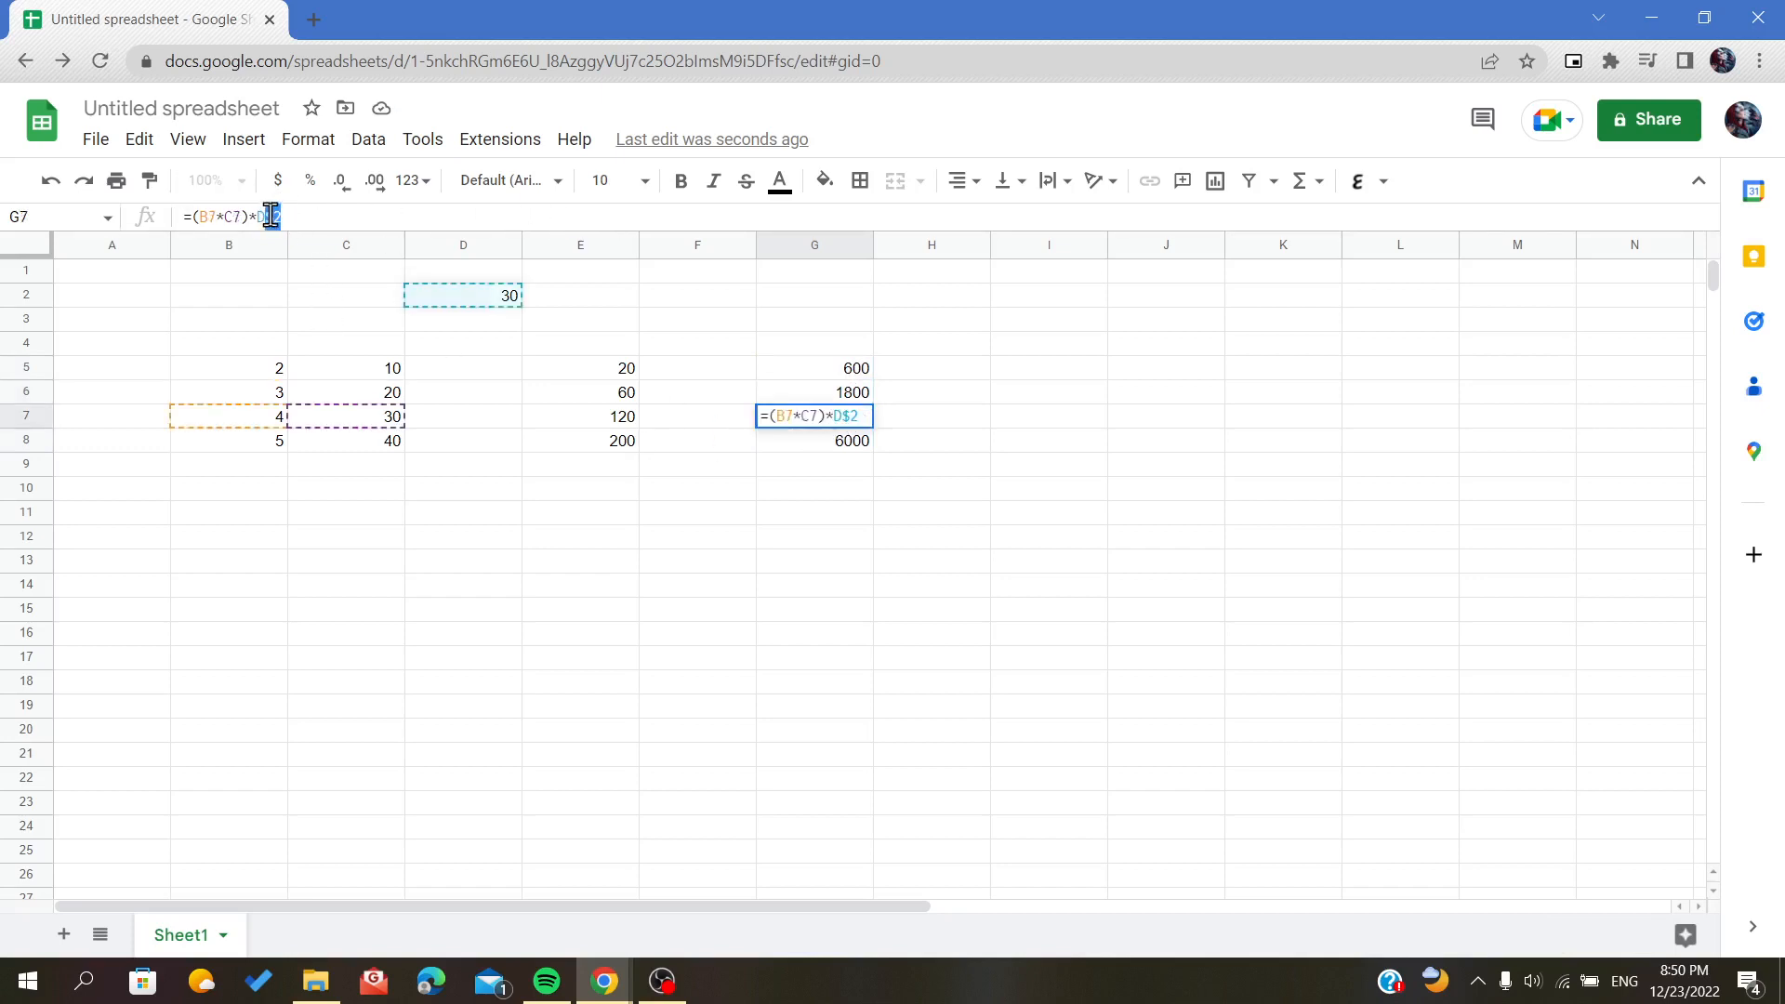
Fill the G6 formula across into H6 and compare the cell references in both formulas.
left_click(828, 398)
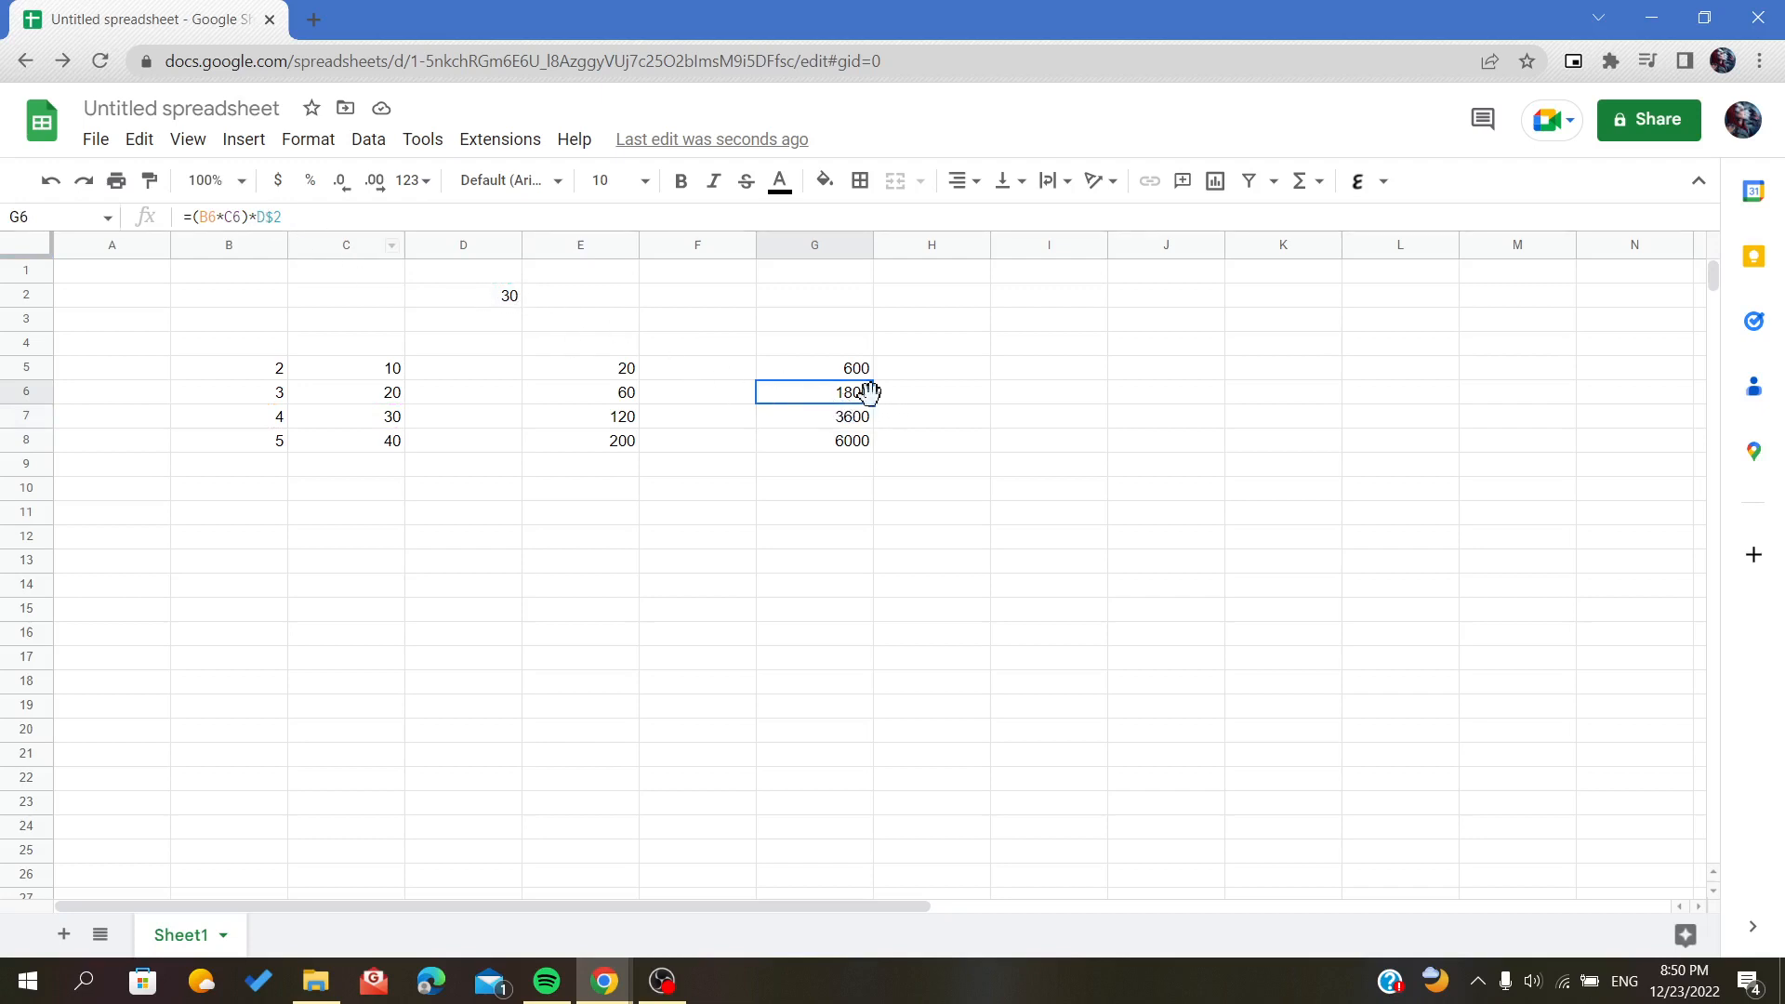
left_click_drag(873, 405, 929, 397)
left_click_drag(933, 399, 933, 402)
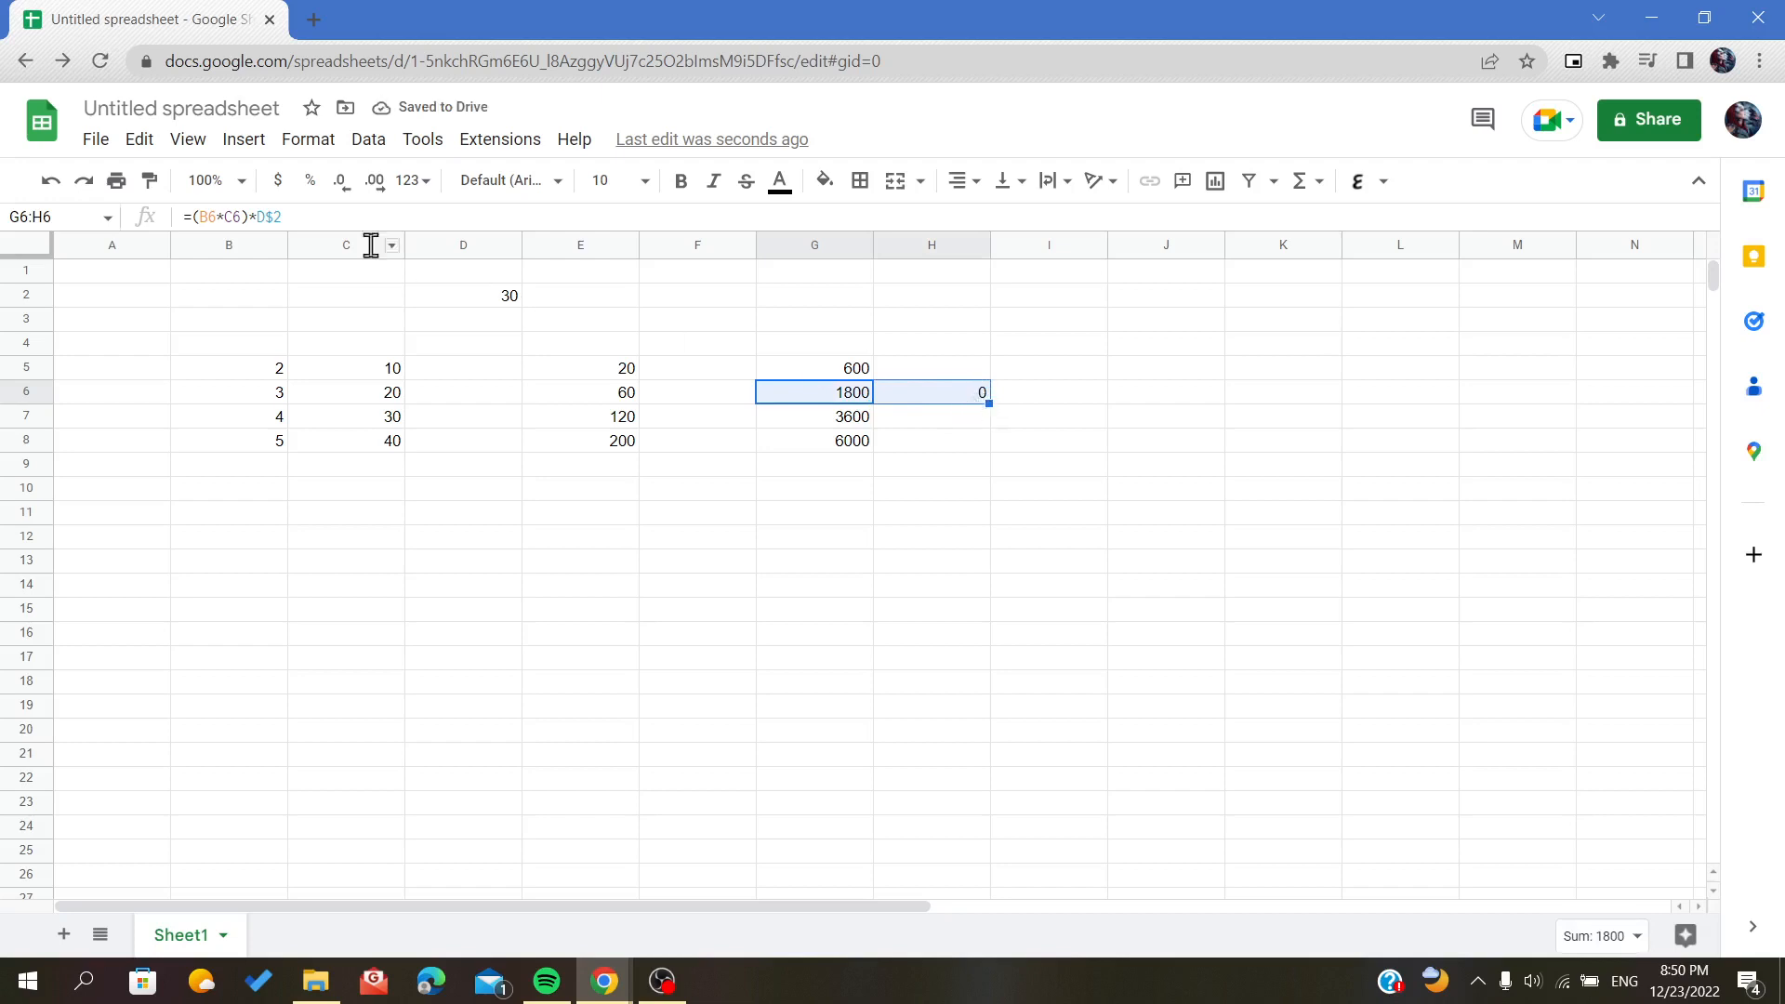
left_click(259, 217)
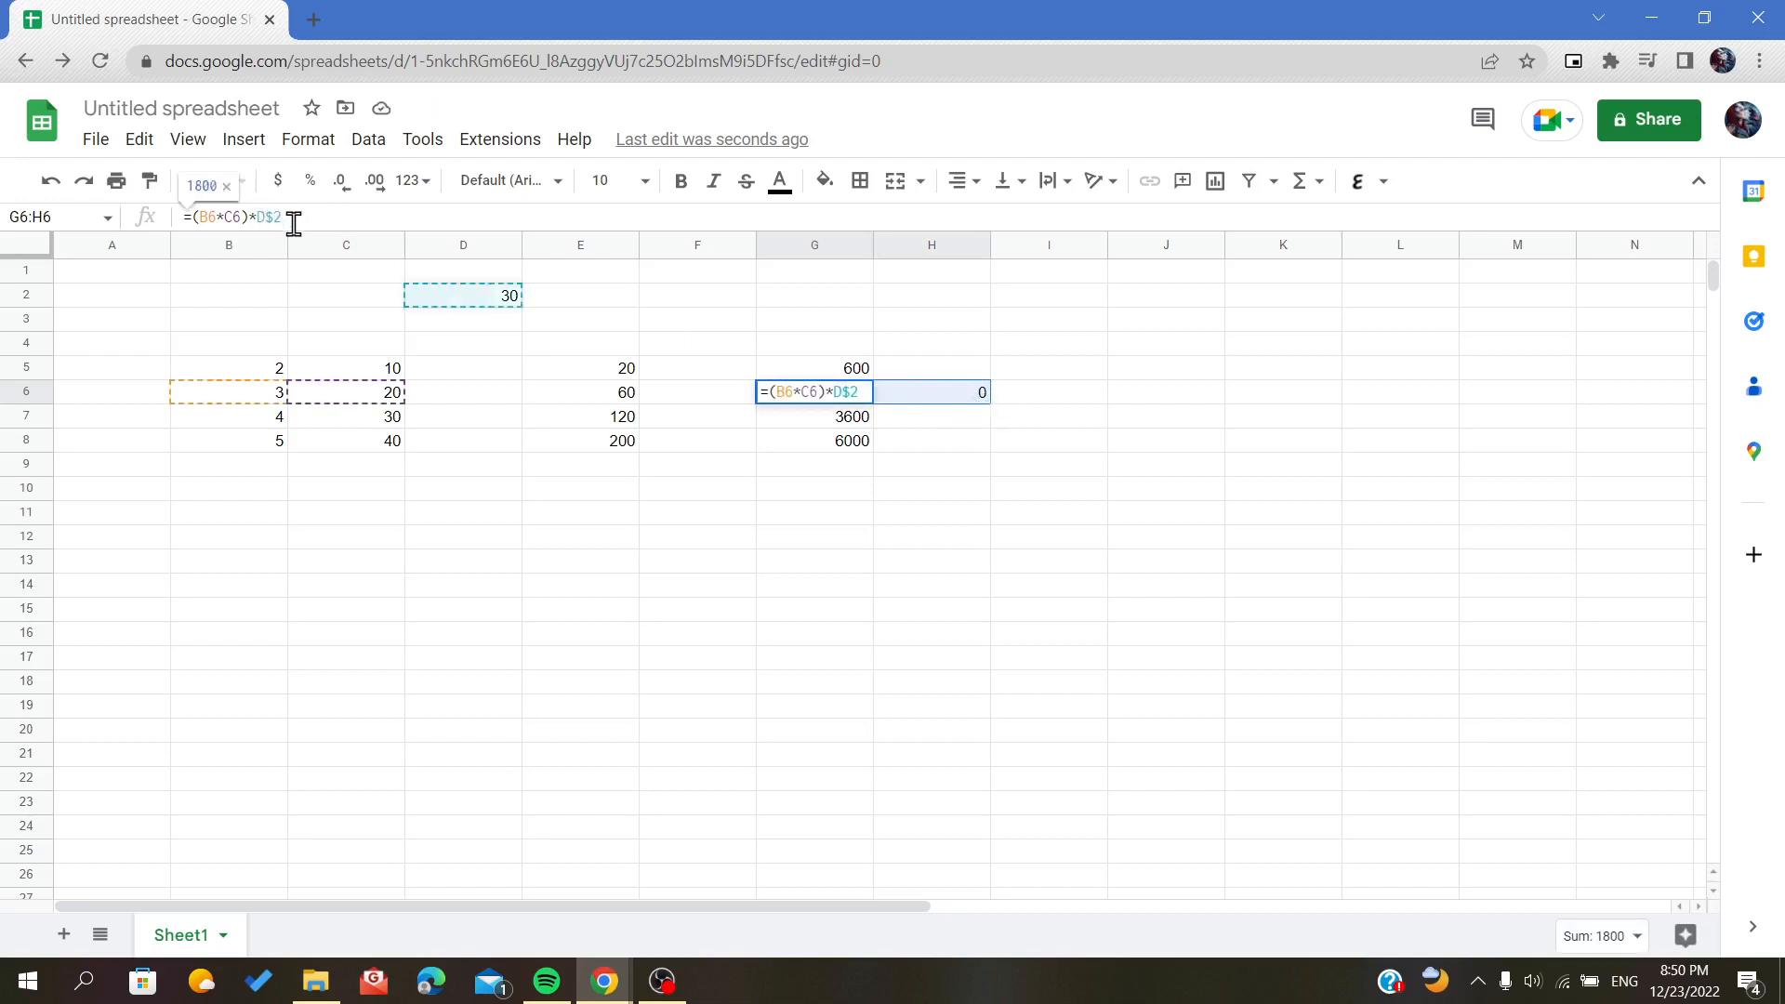
left_click(930, 398)
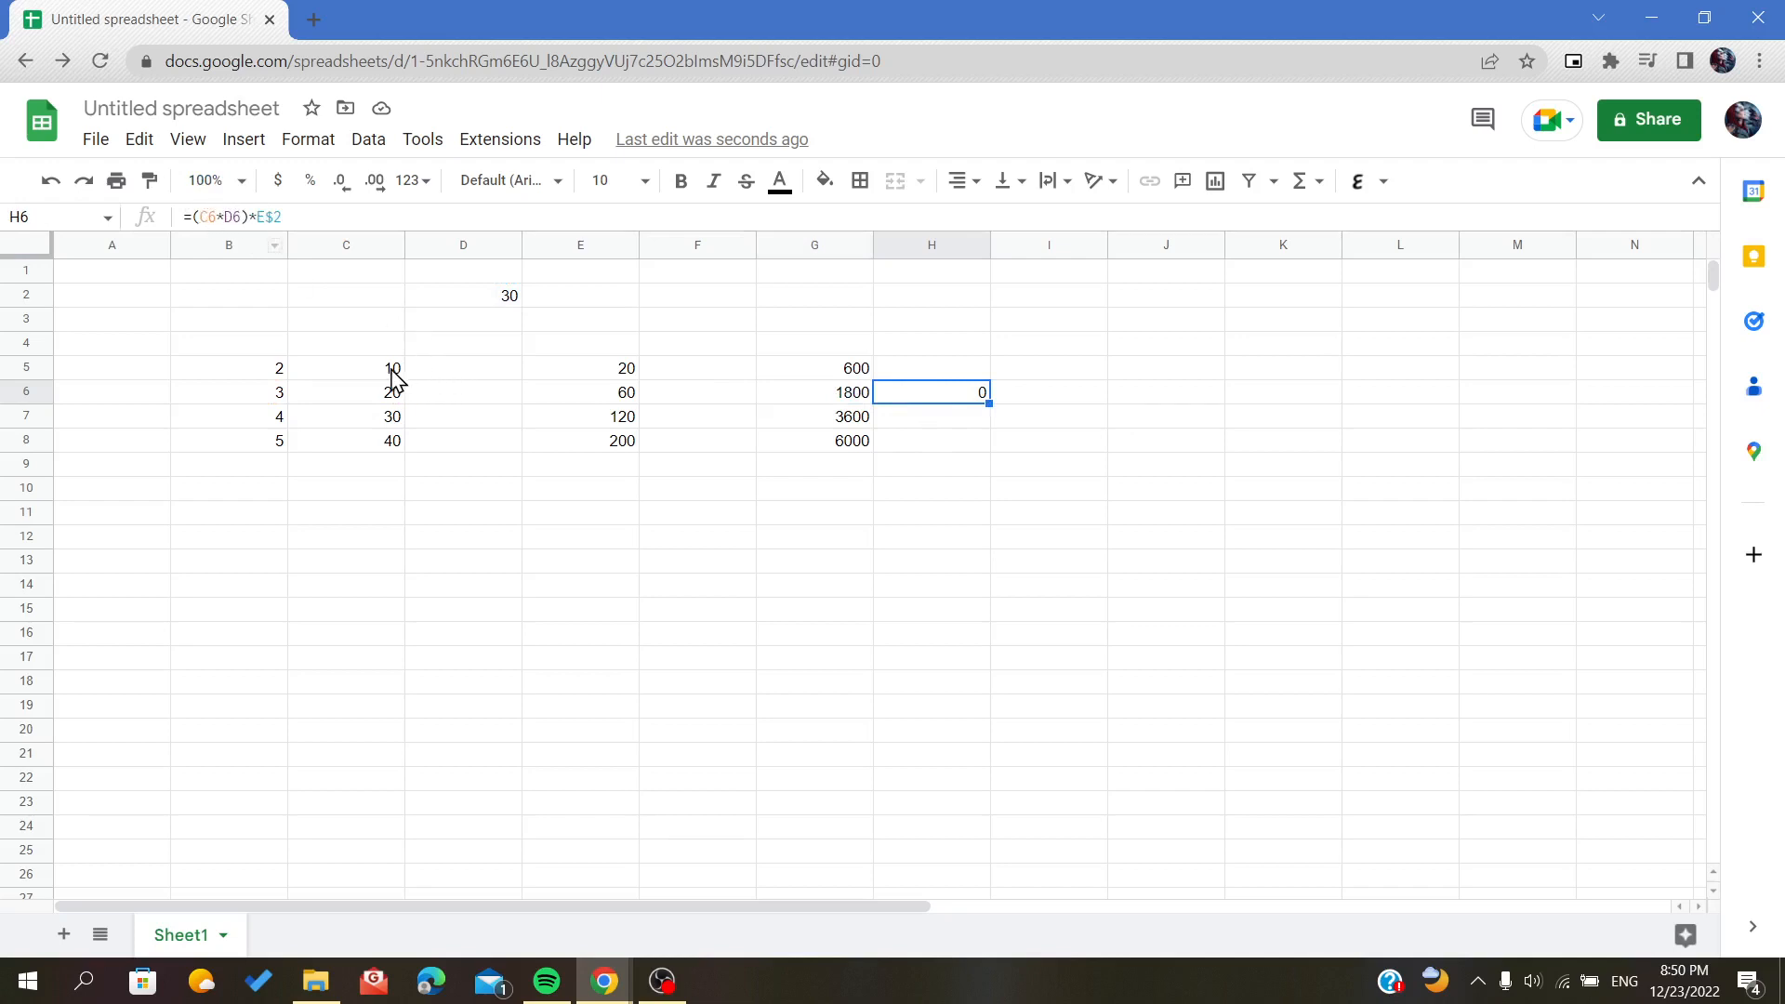
Lock the column references in the G6 formula and make D2 fully absolute: =($B6*$C6)*$D$2.
left_click(822, 399)
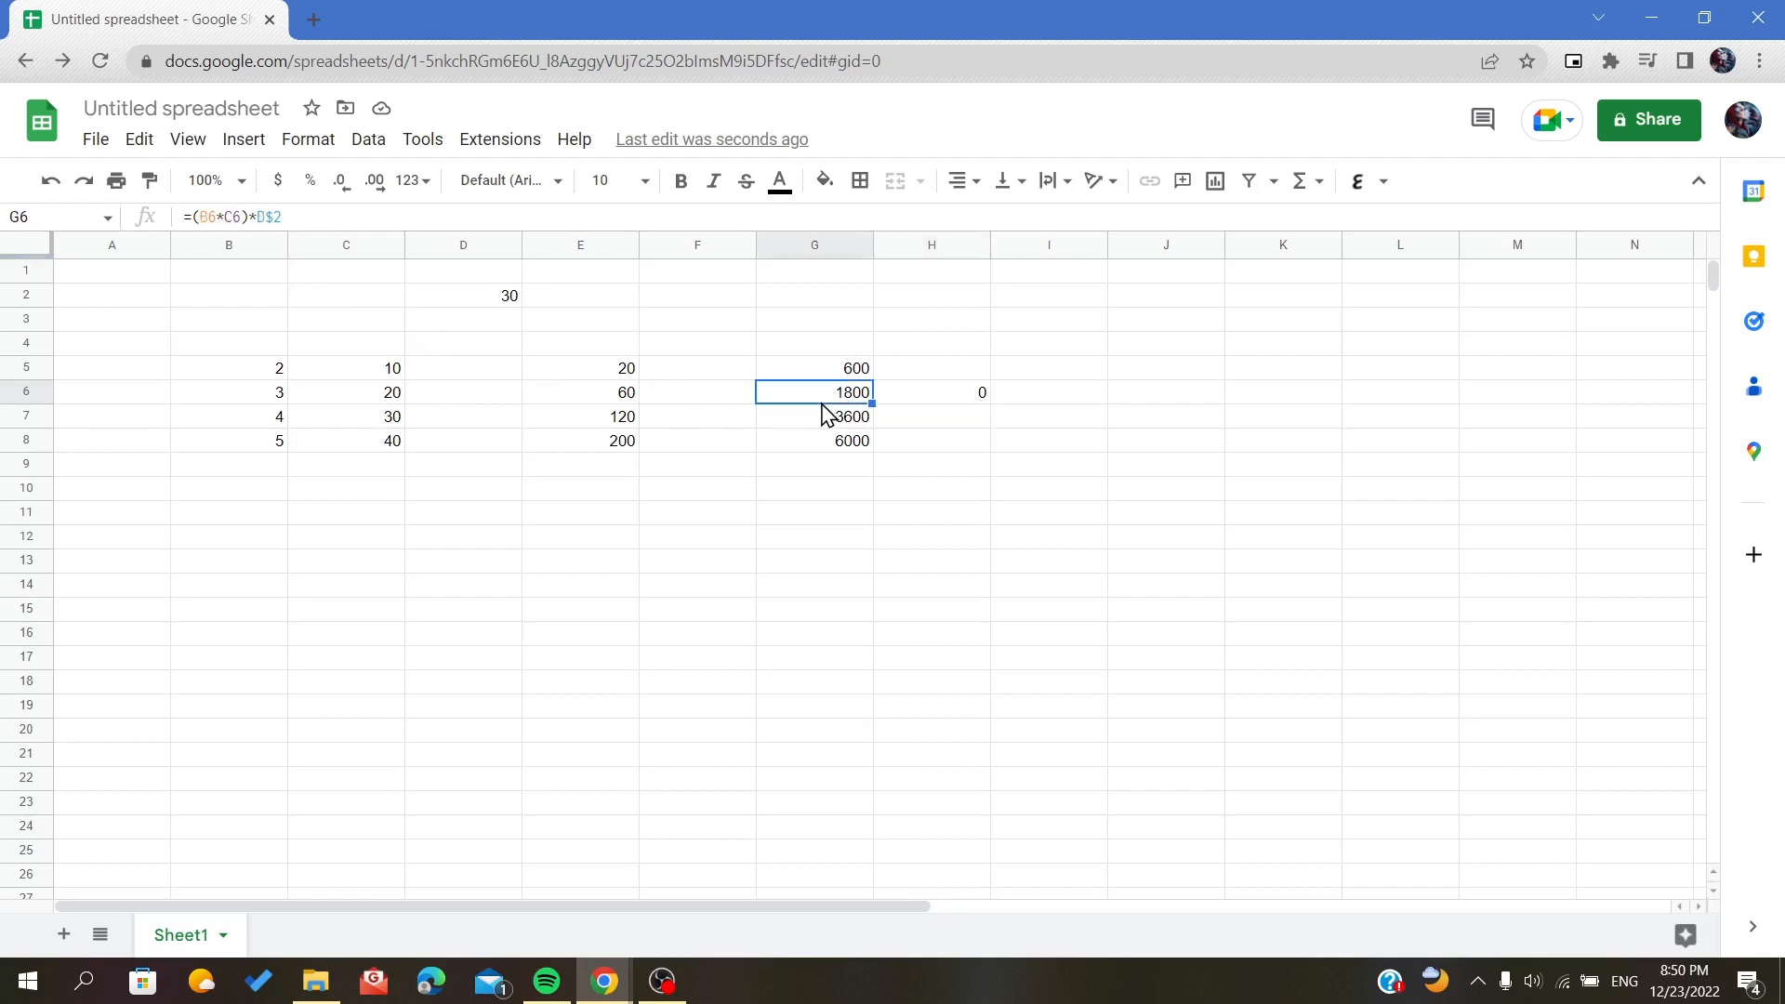
left_click(213, 217)
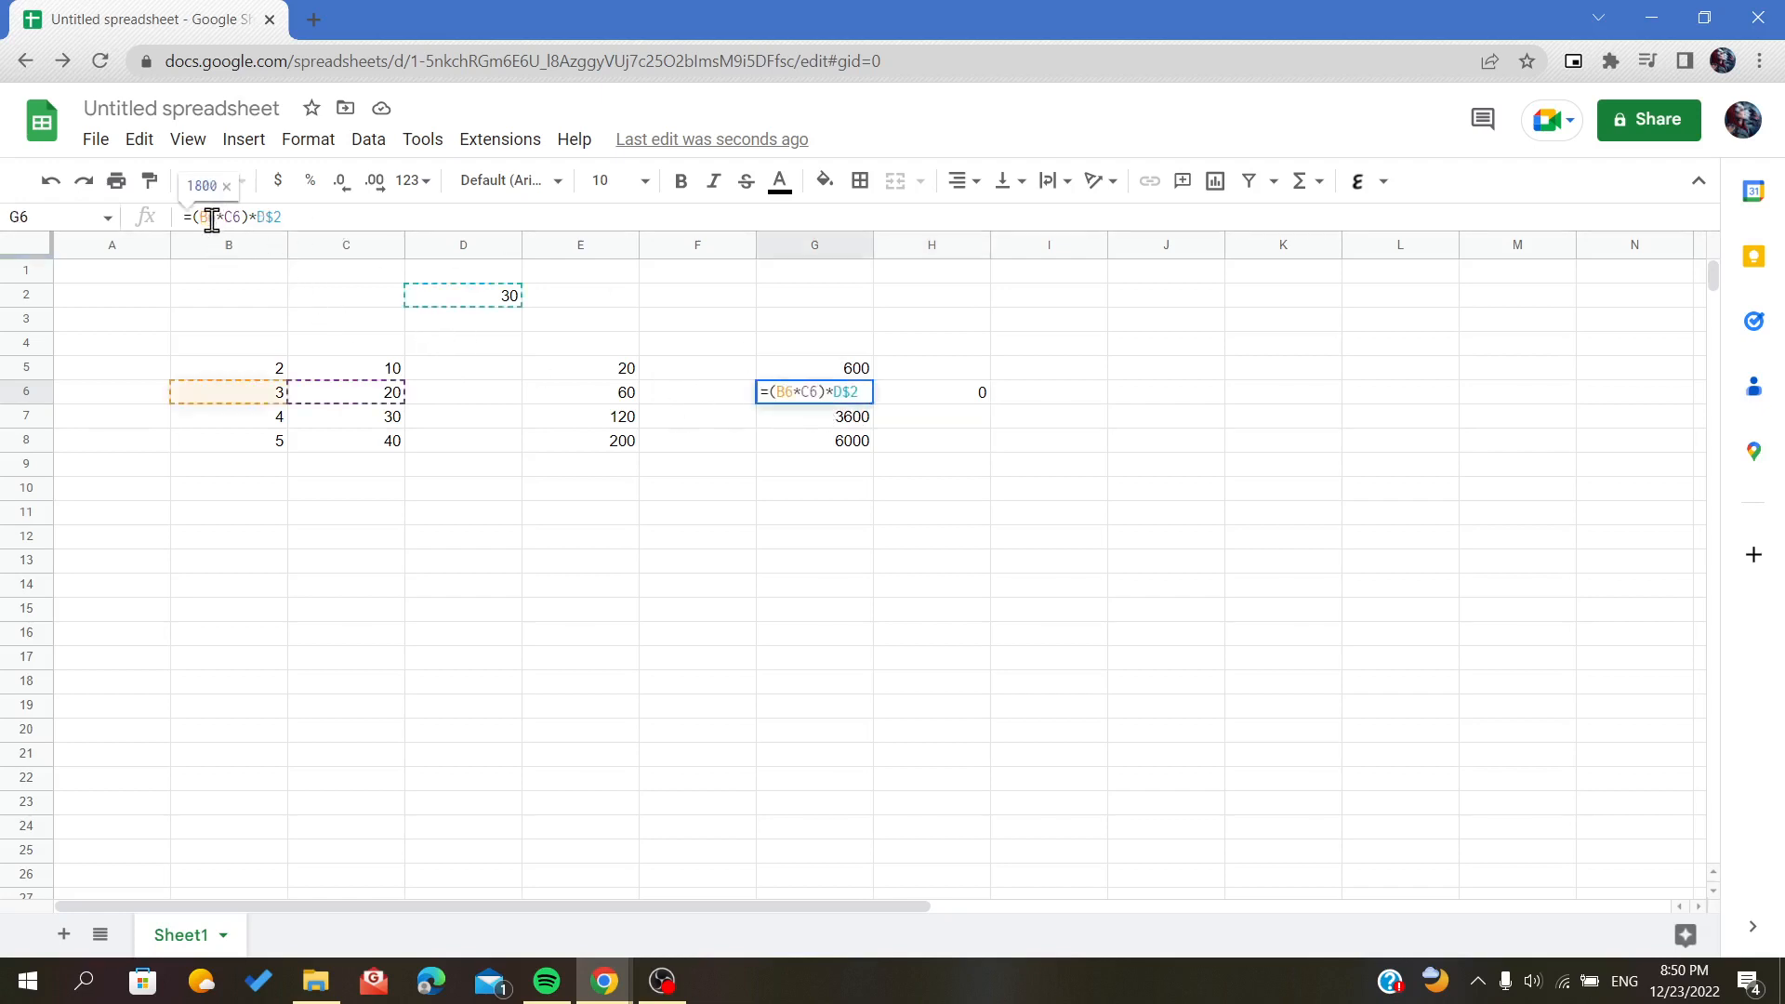
type("$")
left_click(235, 216)
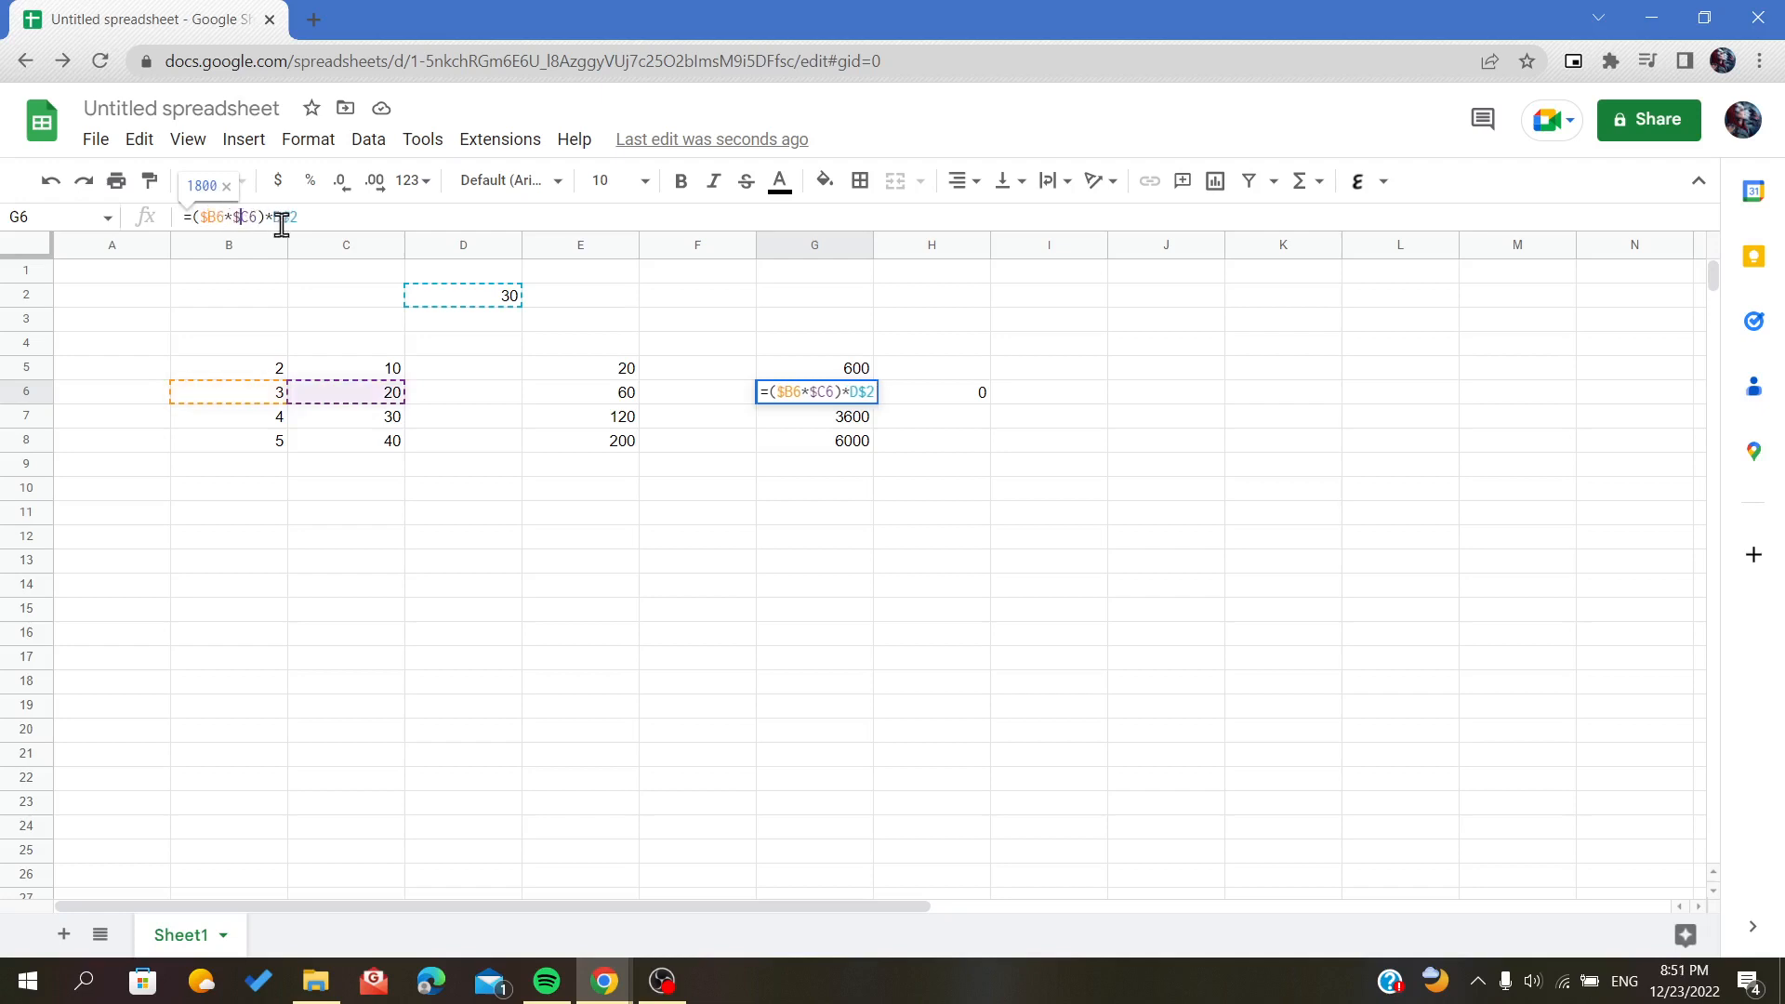
type("$")
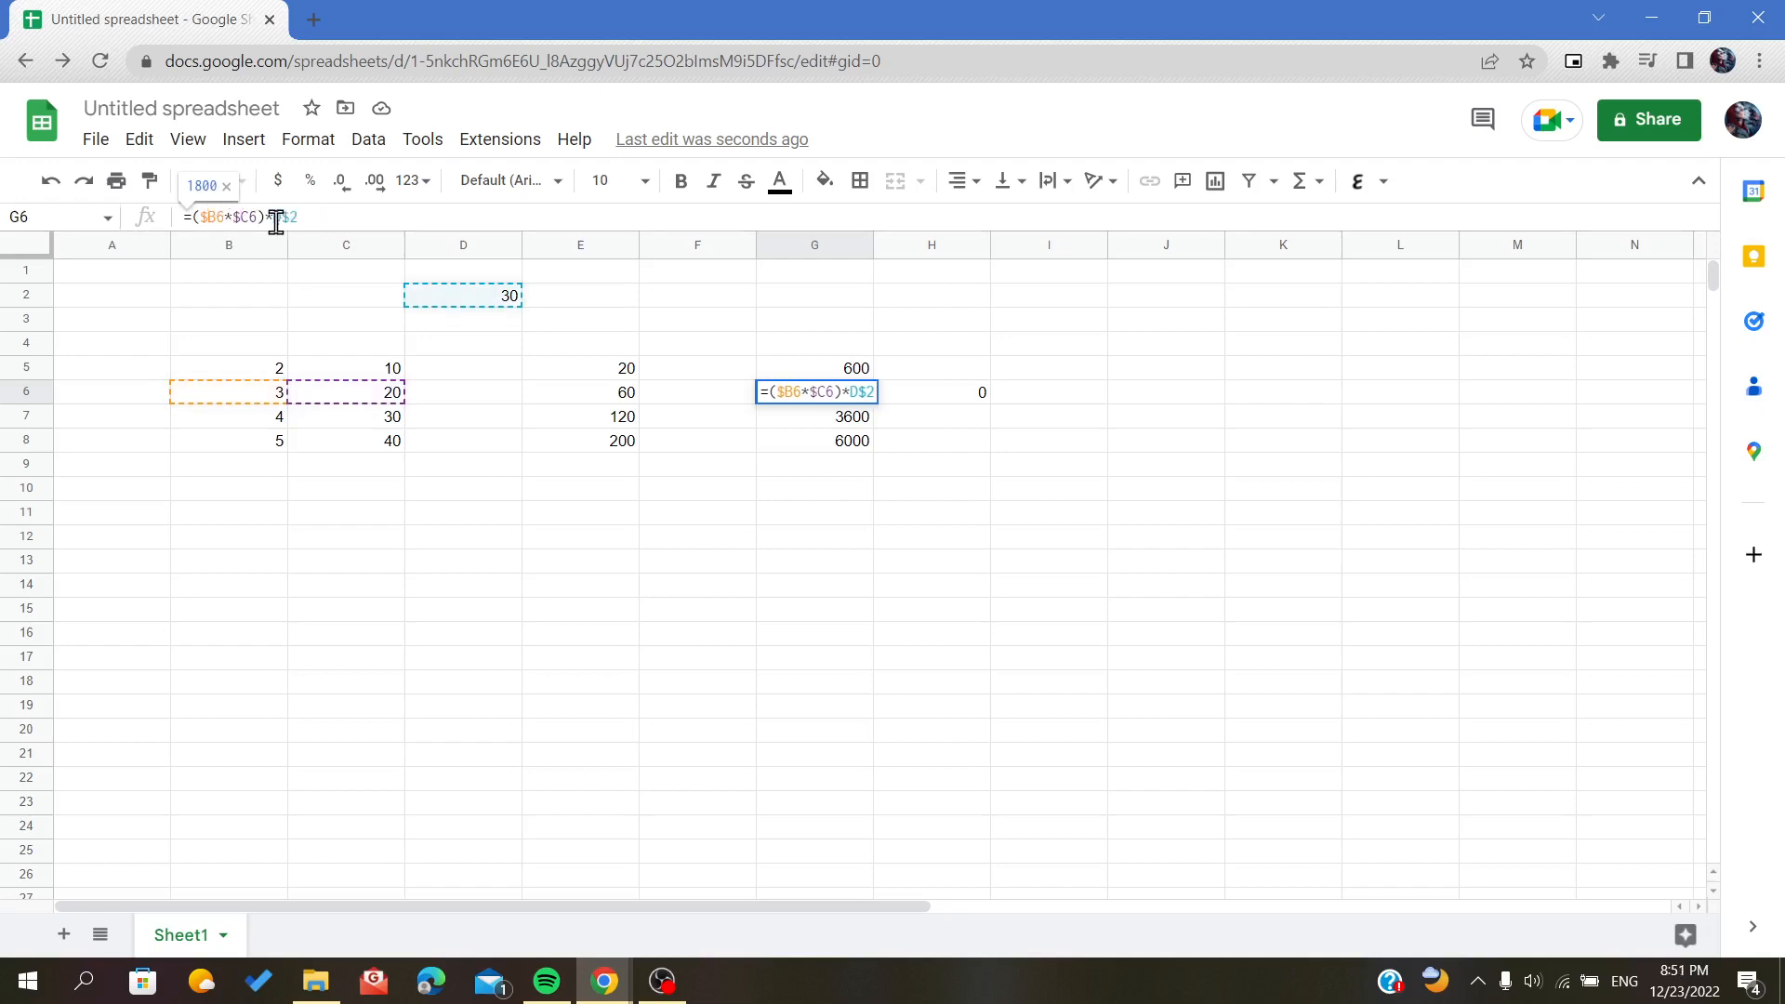
left_click(276, 217)
type("$")
left_click(1011, 363)
Fill the locked G6 formula across into H6 and check the references in the copied formula.
left_click(859, 392)
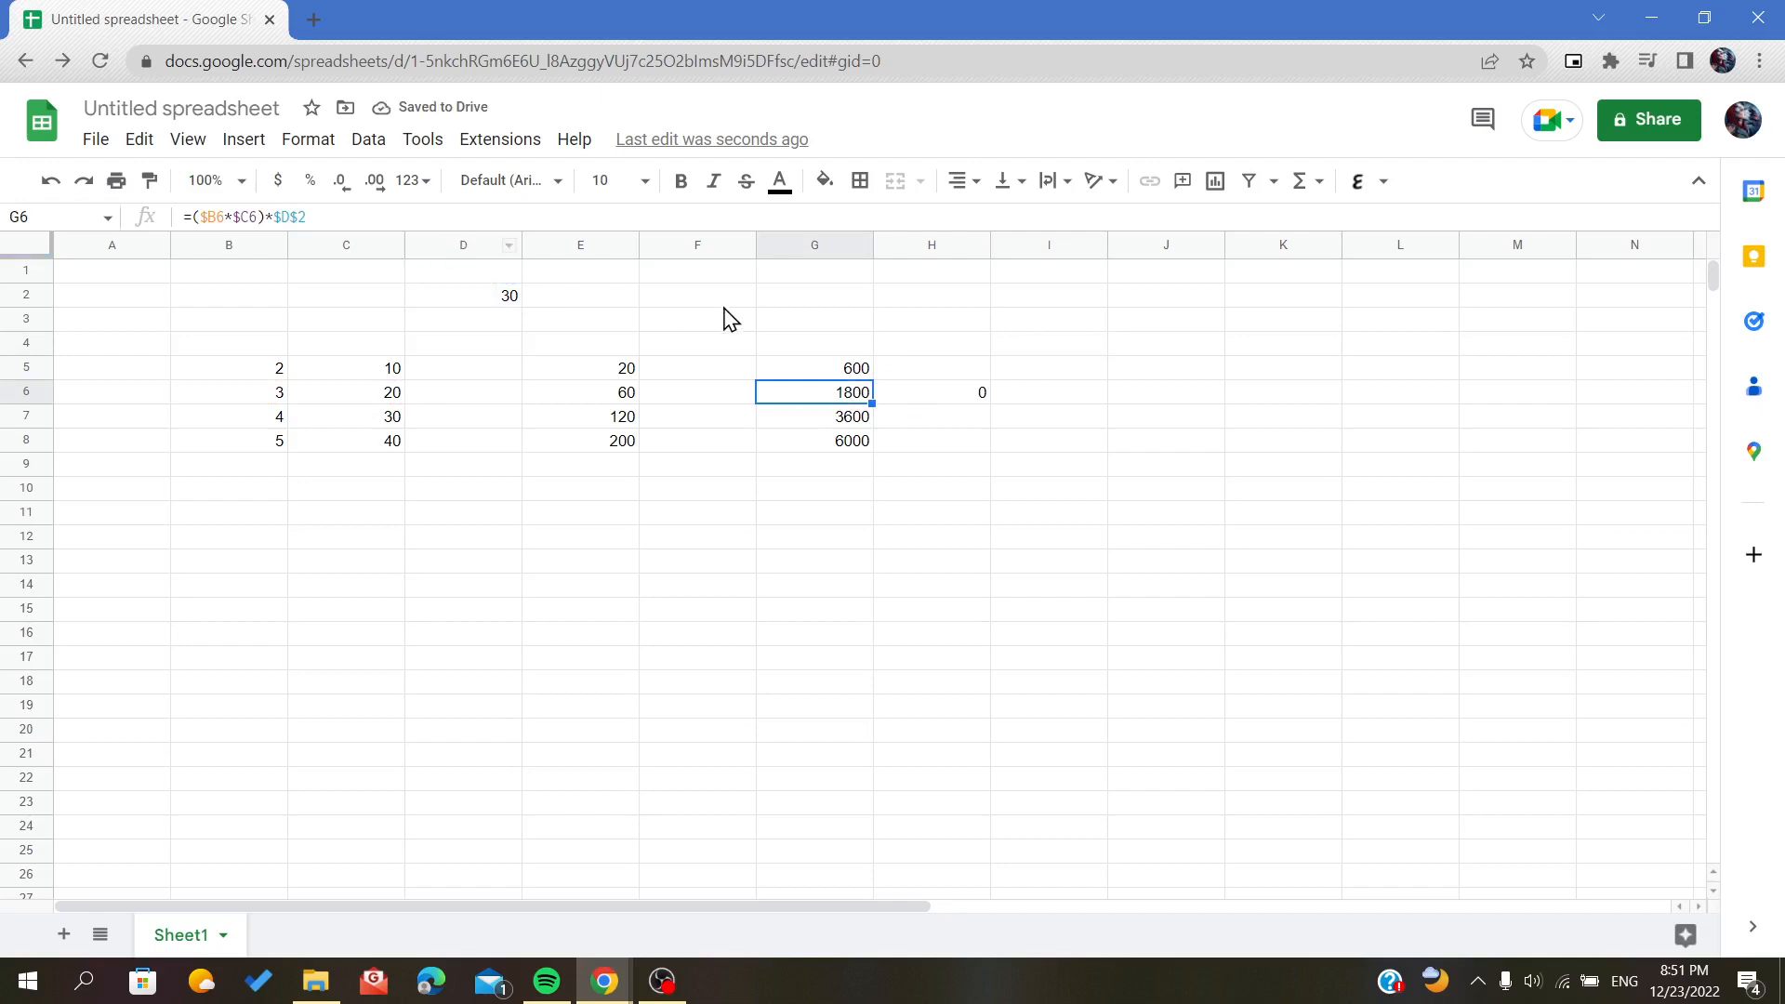
left_click_drag(876, 404, 957, 406)
left_click(1056, 353)
left_click(956, 402)
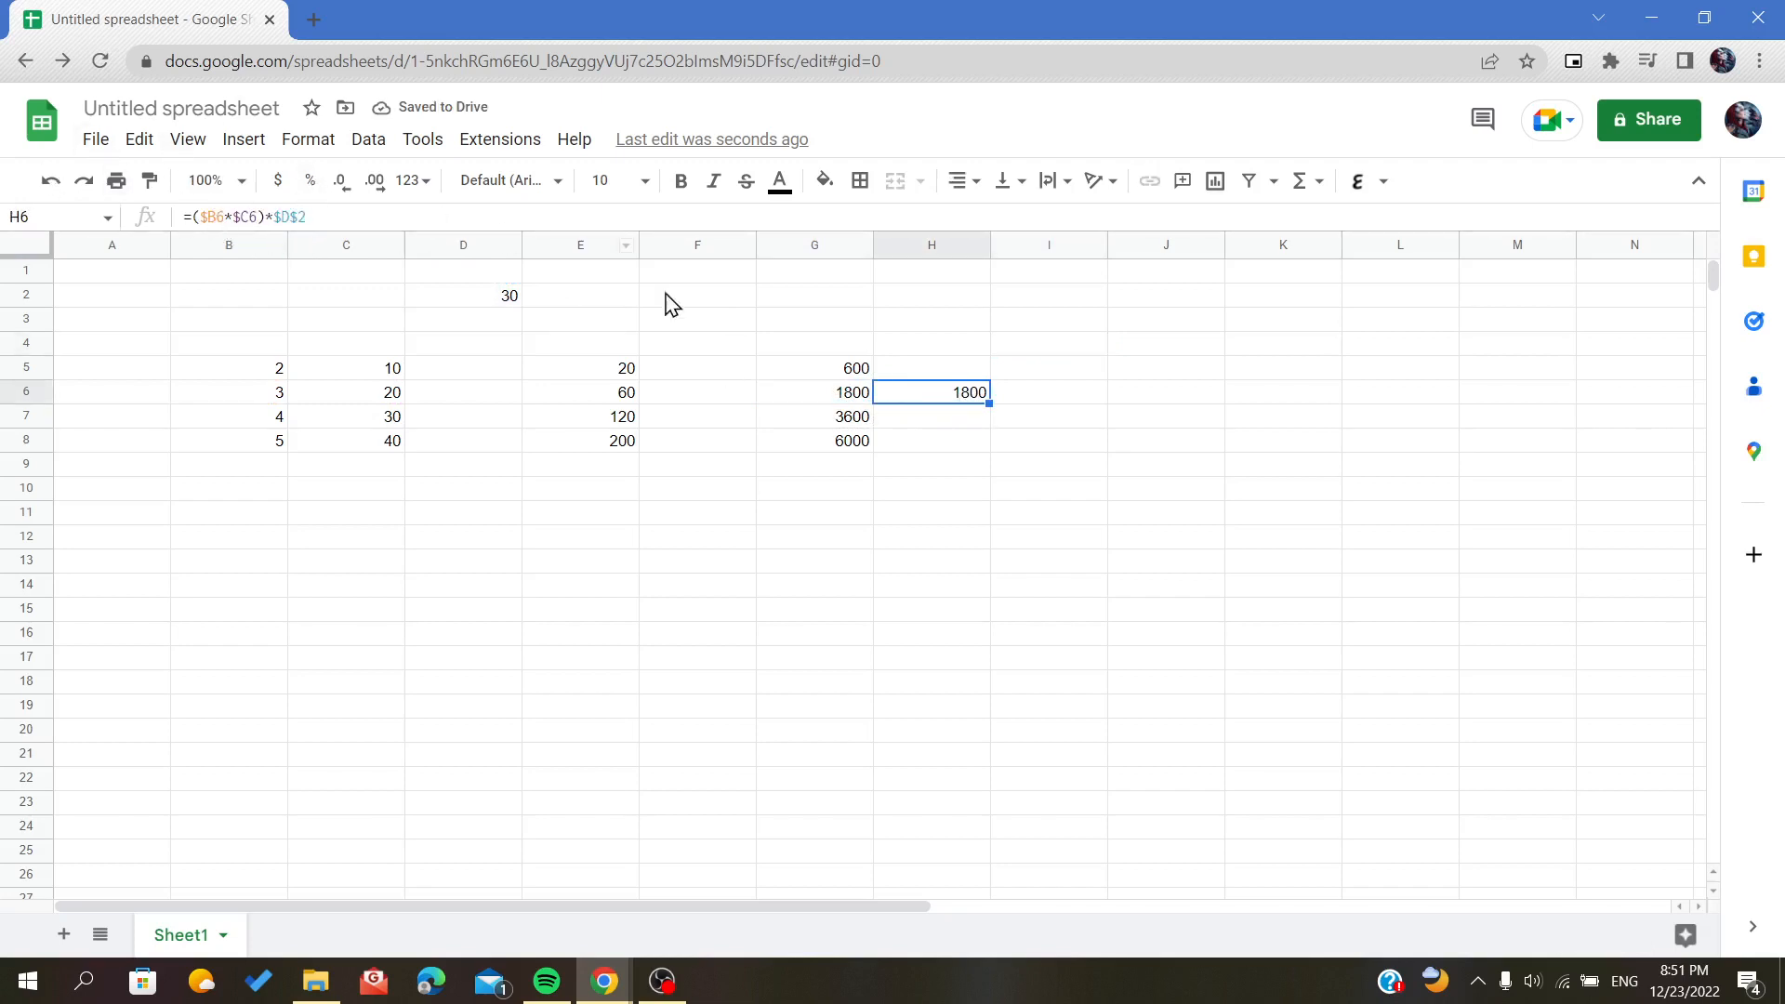
left_click(1017, 392)
left_click(943, 401)
left_click(1120, 351)
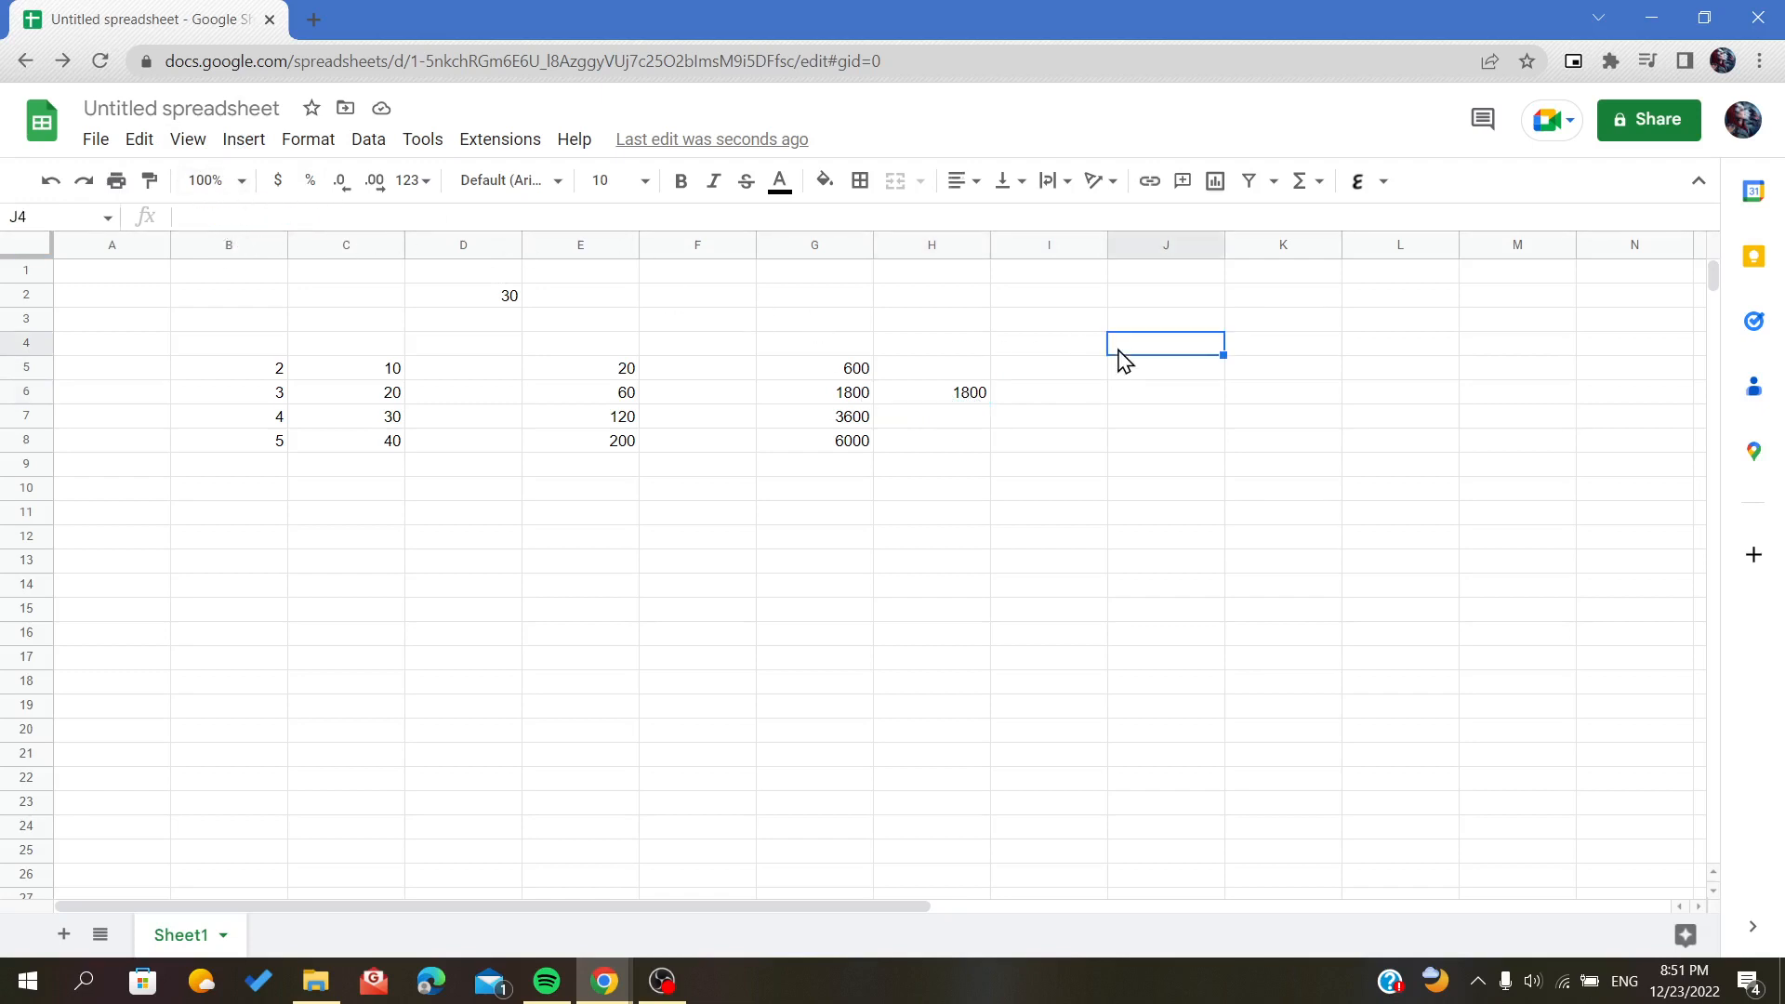